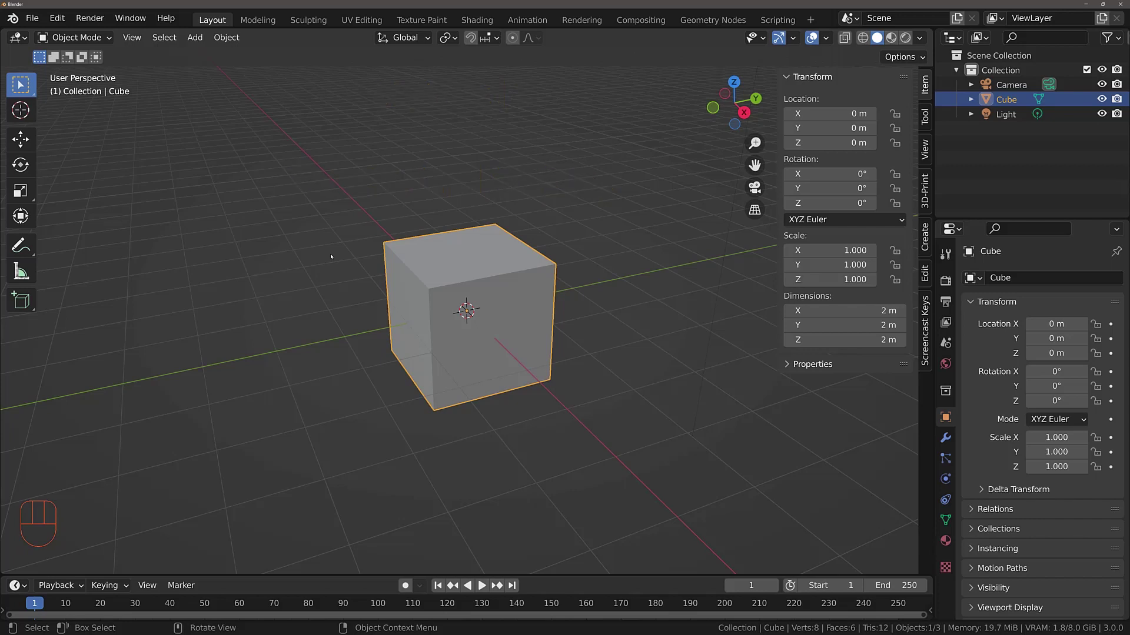
Put the default cube into Edit Mode with face selection active
key("Tab")
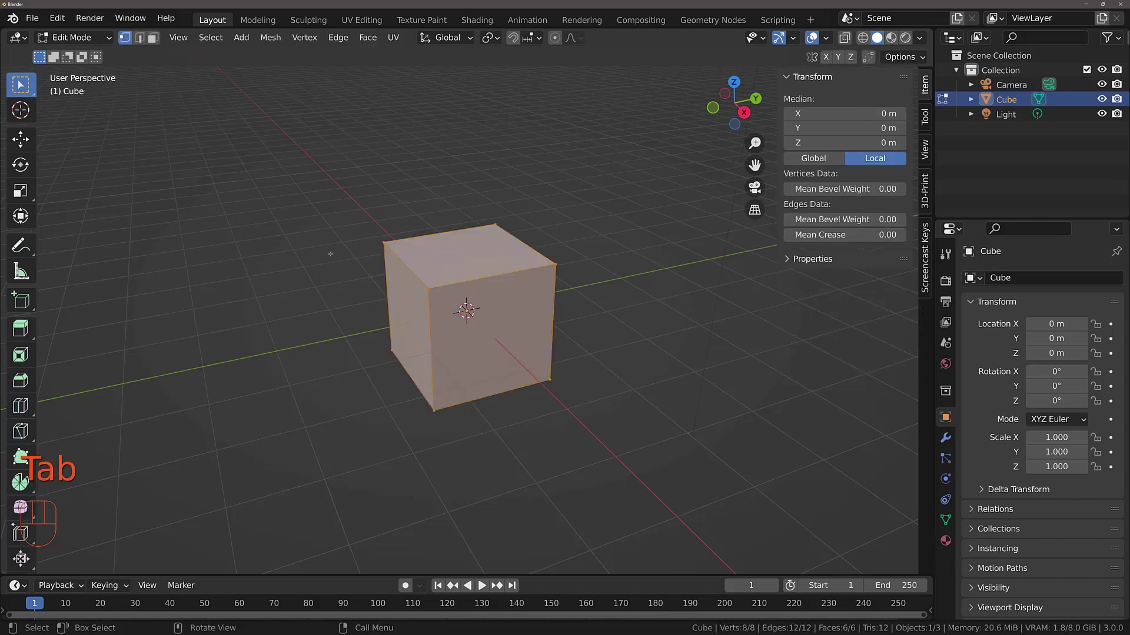
left_click(153, 38)
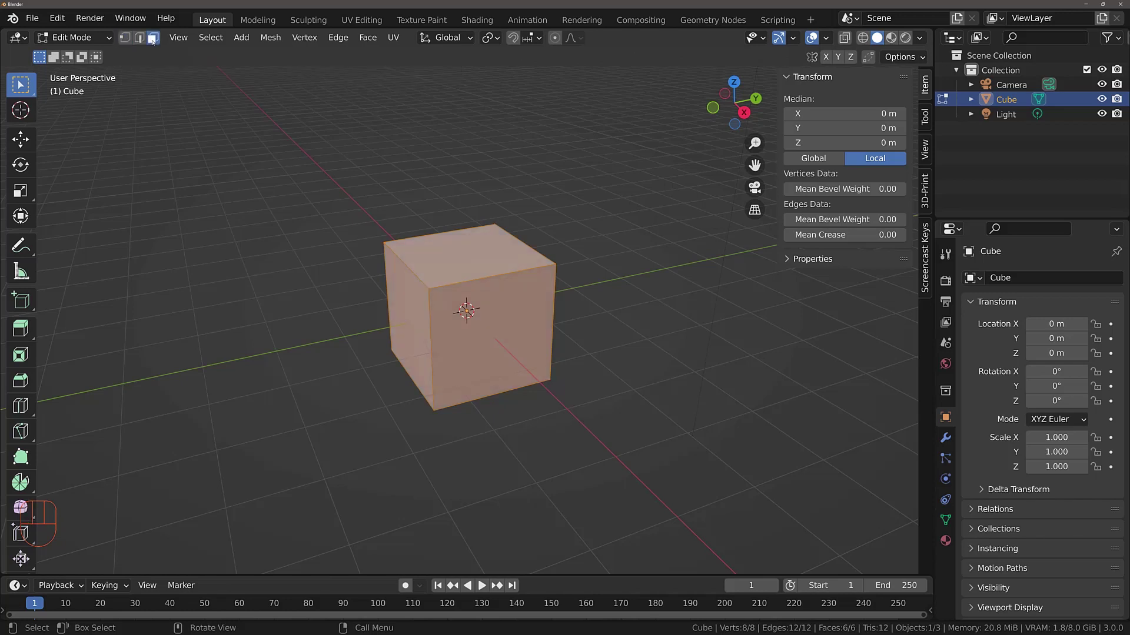
Delete the cube's top face to open the box and look inside it
left_click(472, 260)
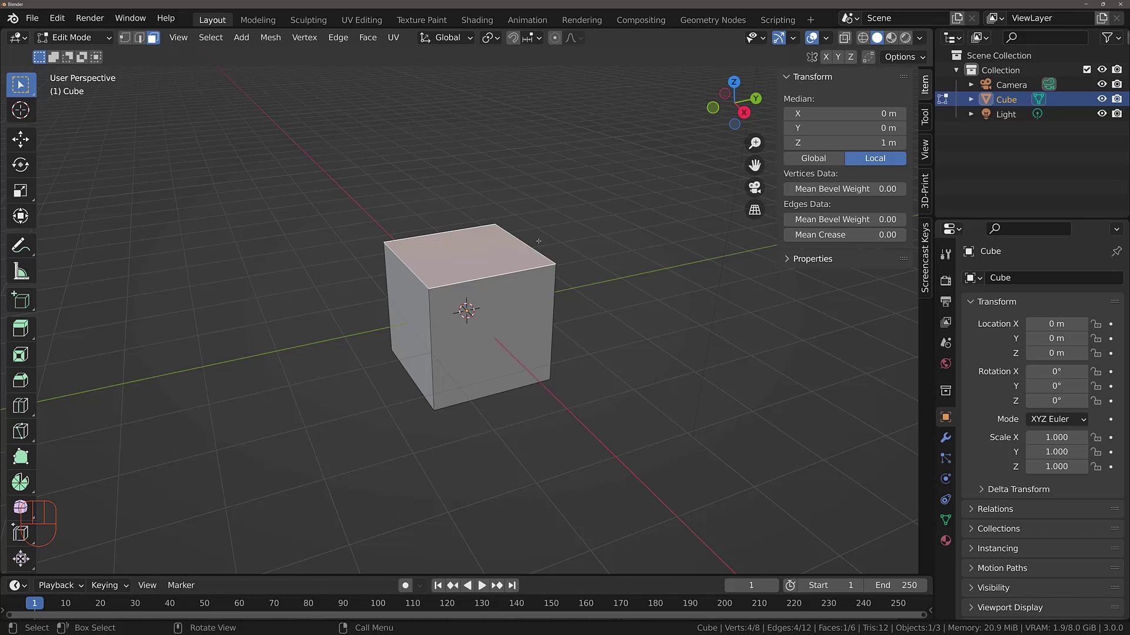
key("x")
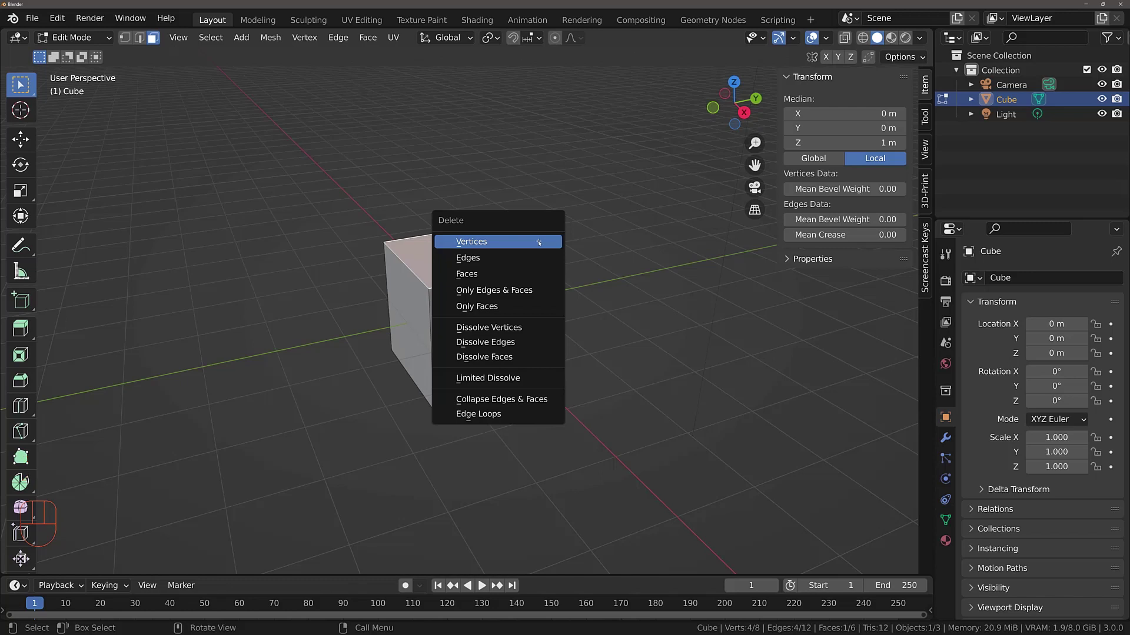
left_click(506, 276)
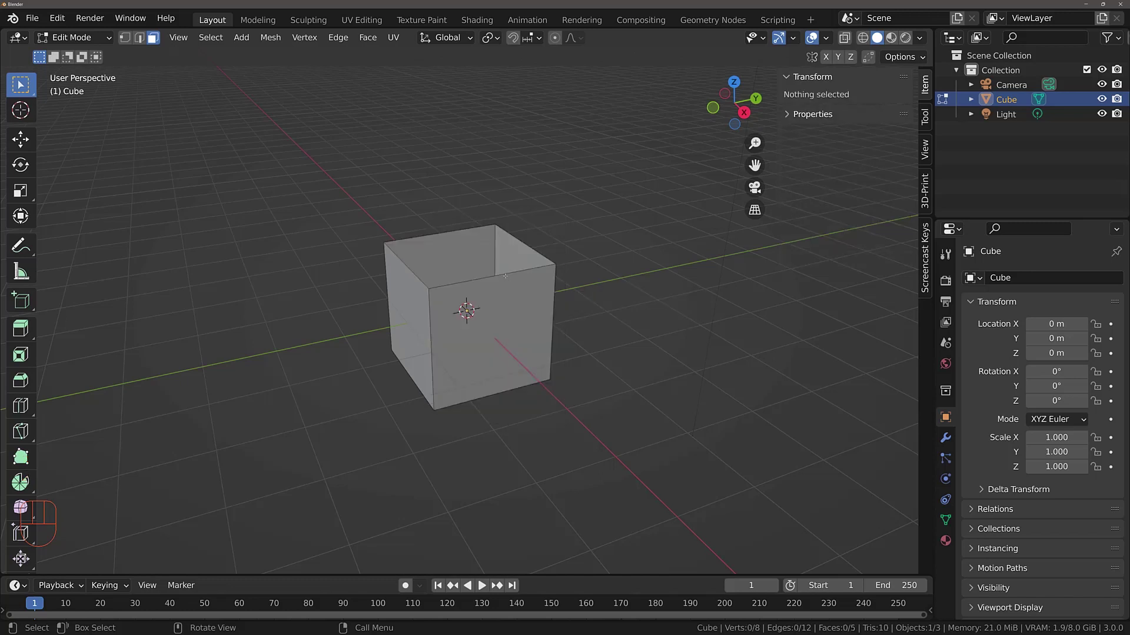
middle_click_drag(439, 315, 432, 236)
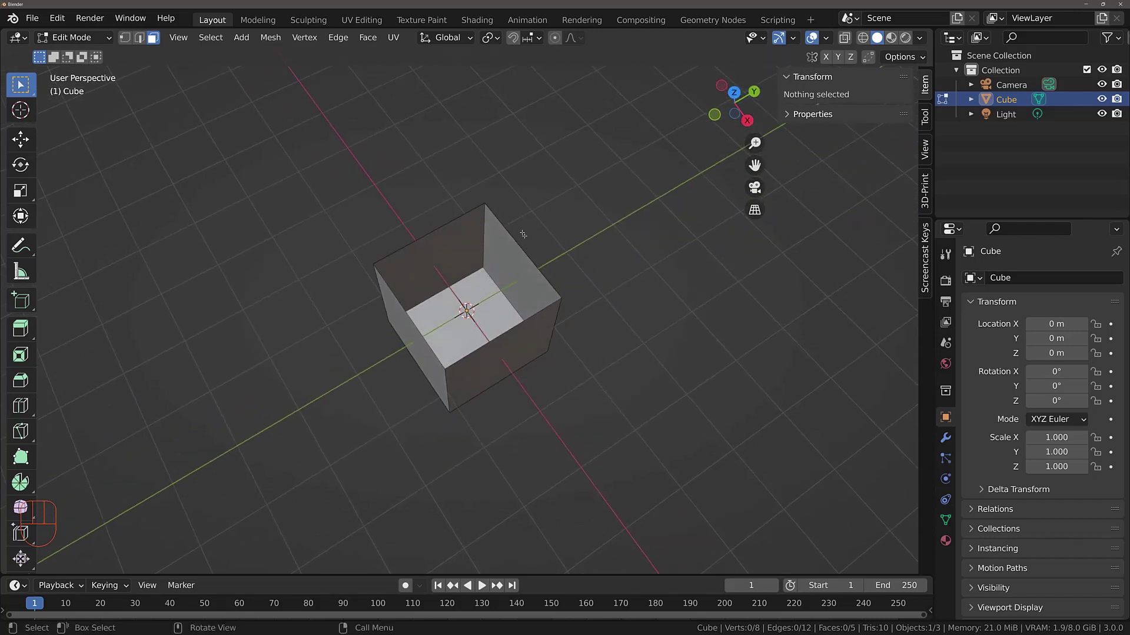
mouse_move(505, 300)
middle_mouse_down()
mouse_move(500, 282)
mouse_move(531, 245)
mouse_move(508, 243)
mouse_move(594, 254)
mouse_move(517, 303)
middle_mouse_up()
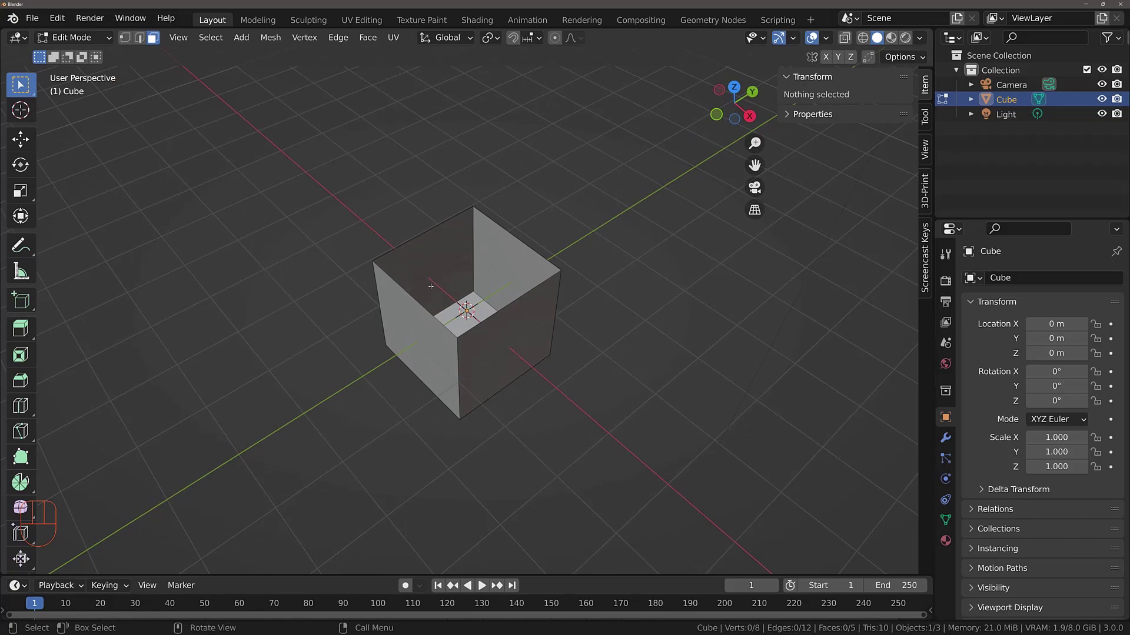
middle_click_drag(447, 303, 515, 348)
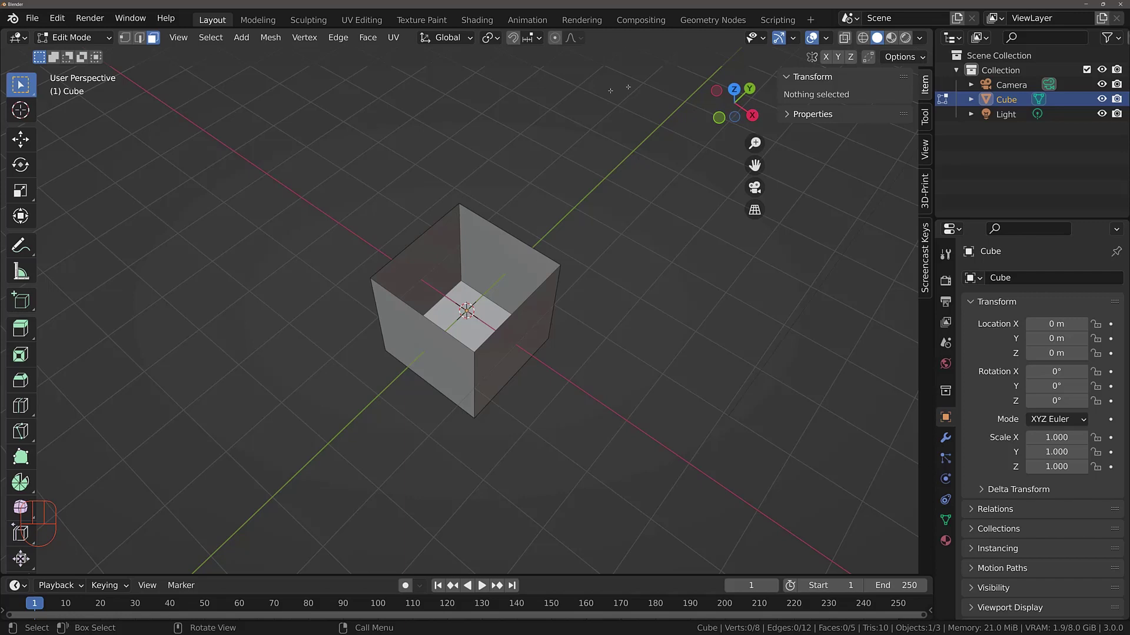
Toggle Backface Culling on and back off in the viewport shading to inspect the open box's inner walls
left_click(919, 38)
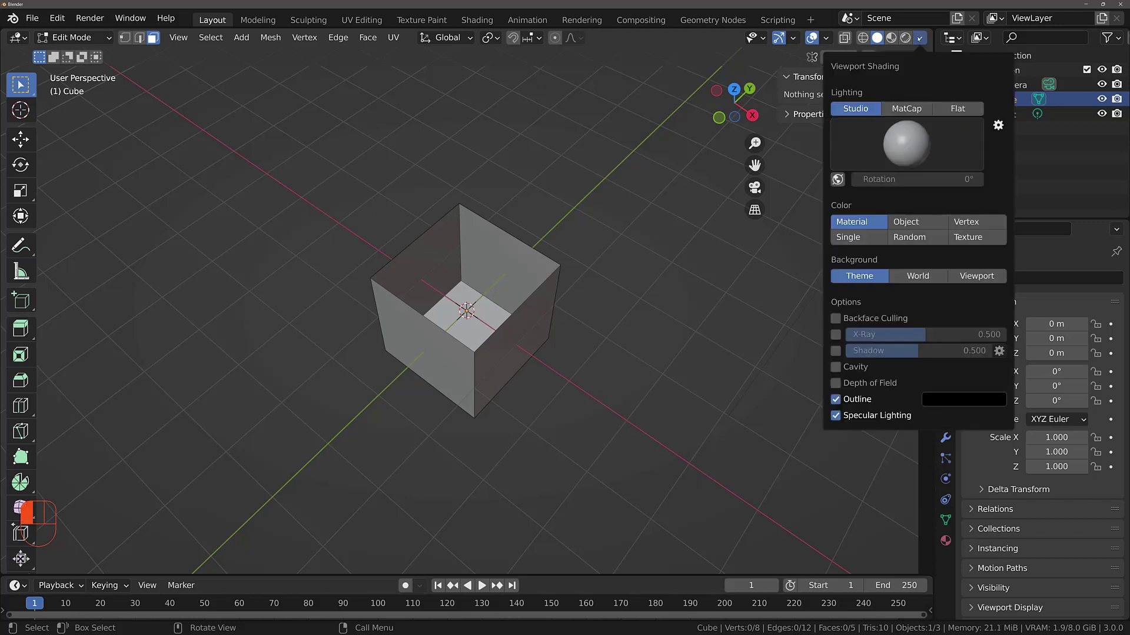
left_click(836, 318)
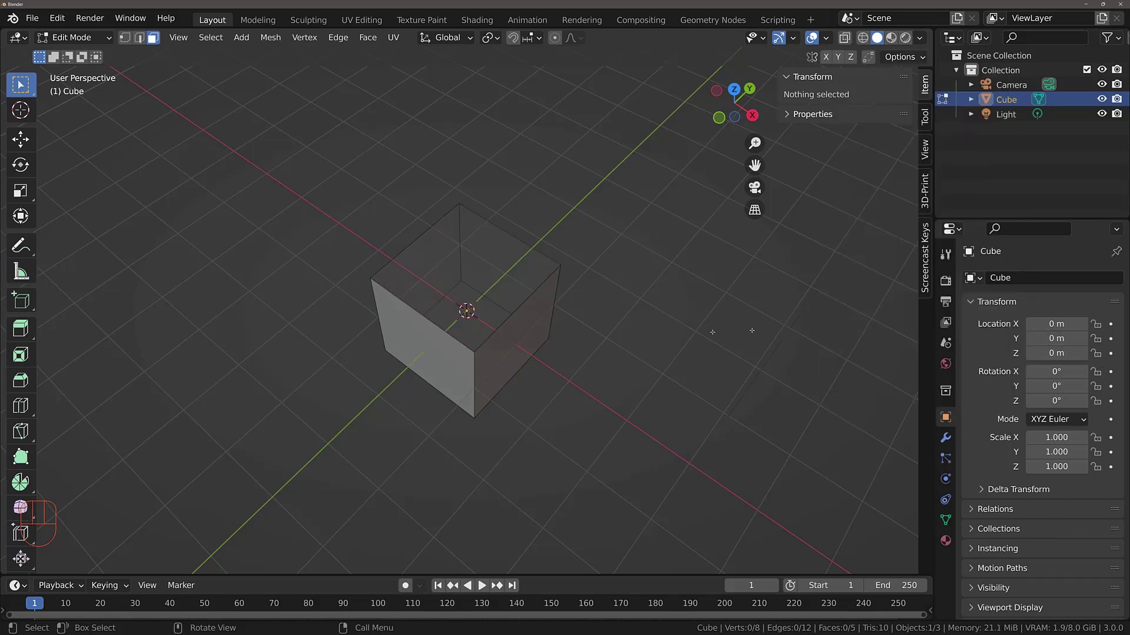
mouse_move(423, 242)
middle_mouse_down()
mouse_move(411, 270)
mouse_move(345, 270)
mouse_move(470, 227)
middle_mouse_up()
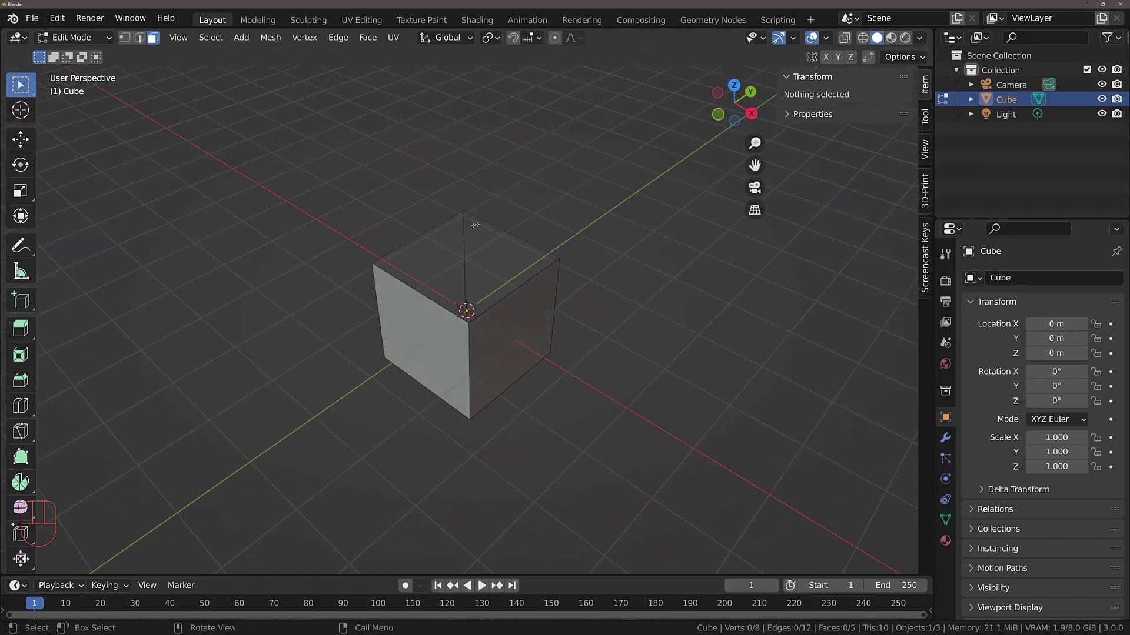
left_click(919, 38)
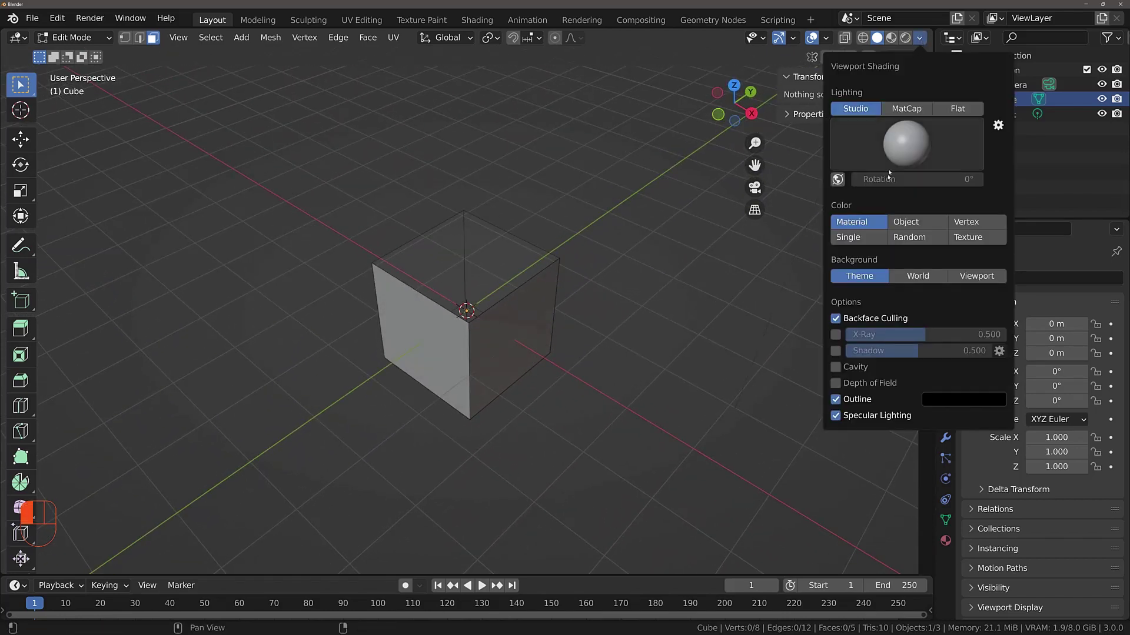
left_click(835, 319)
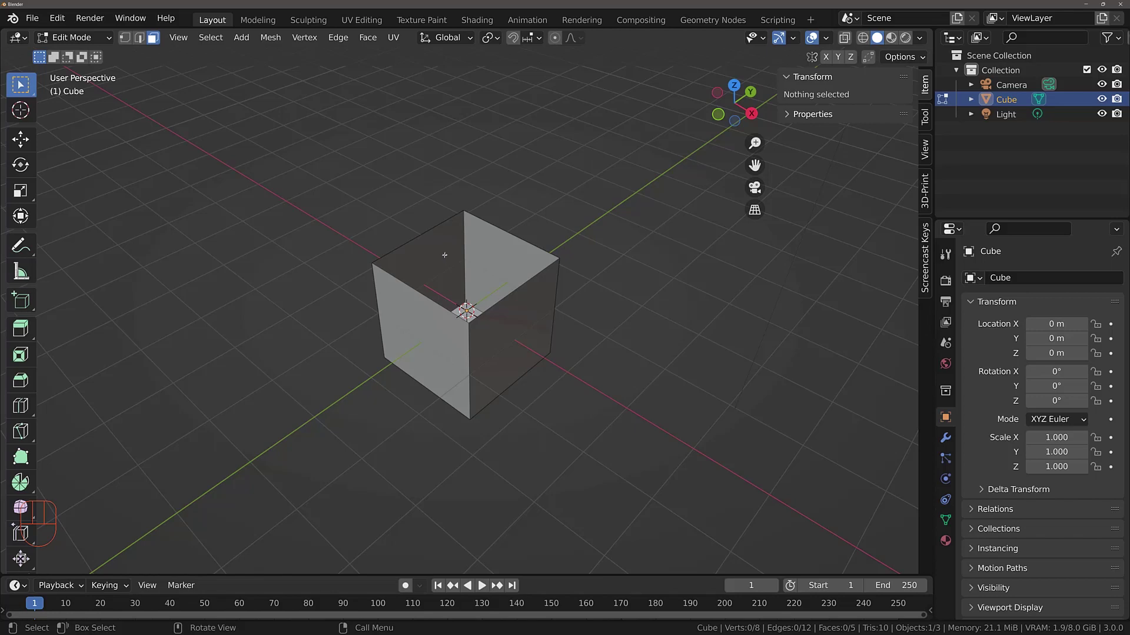
middle_click_drag(482, 274, 546, 275)
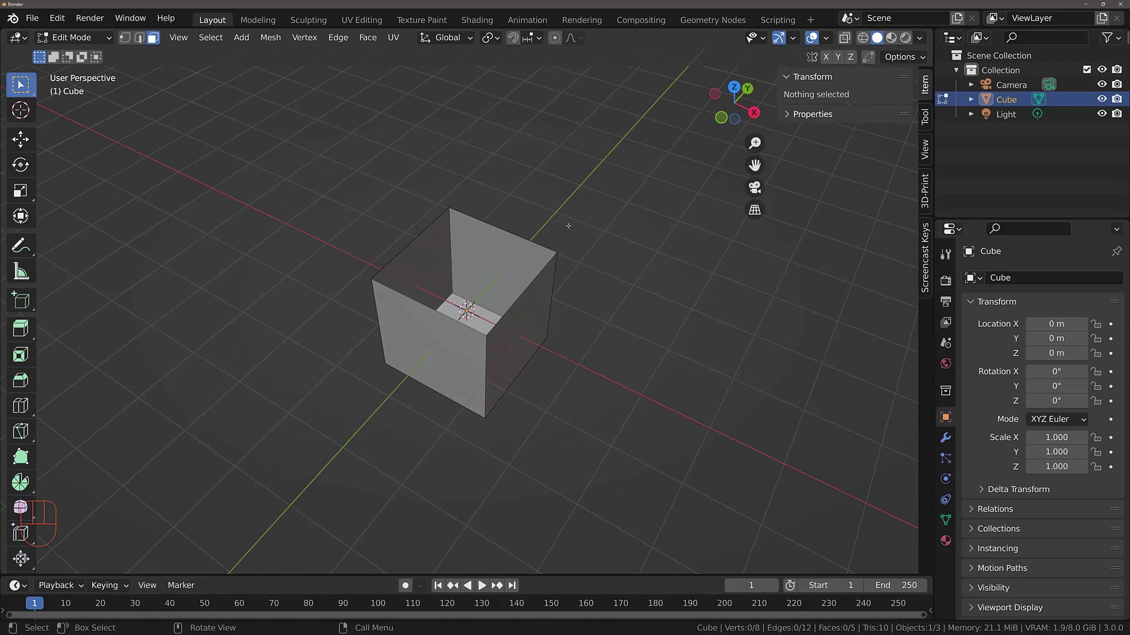
Return to Object Mode and add a Solidify modifier to the open box
key("Tab")
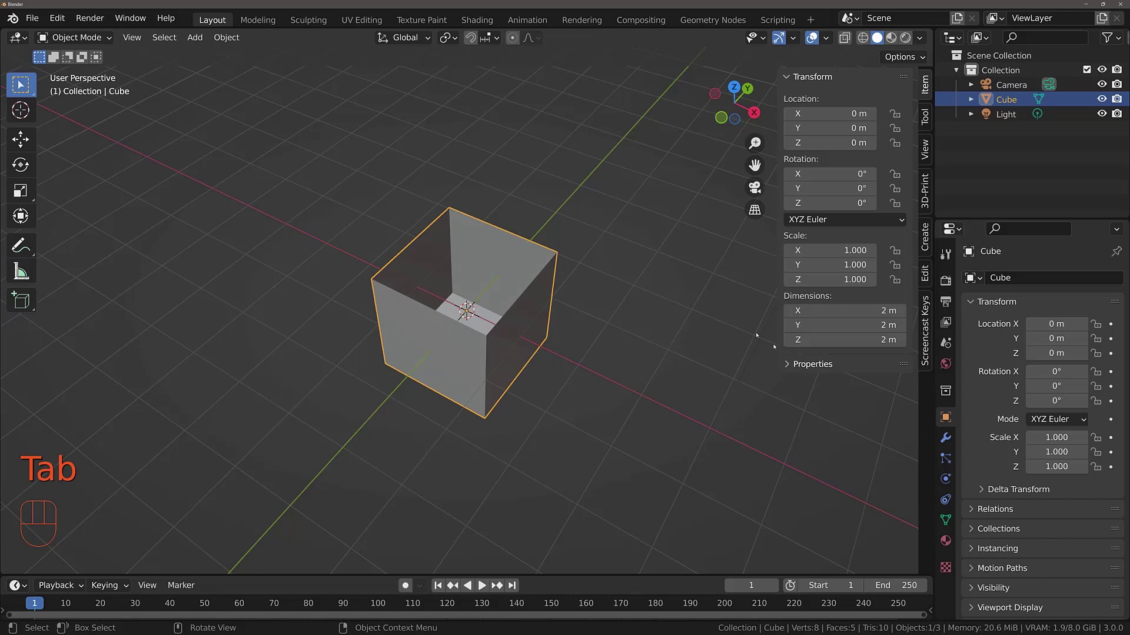
left_click(946, 437)
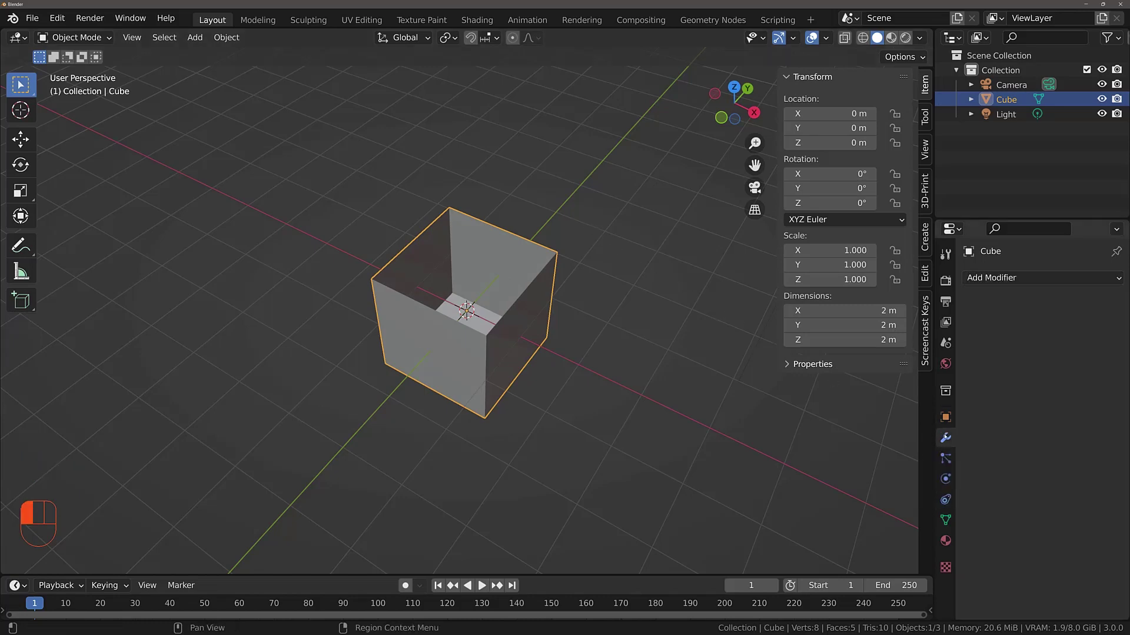
left_click(1007, 279)
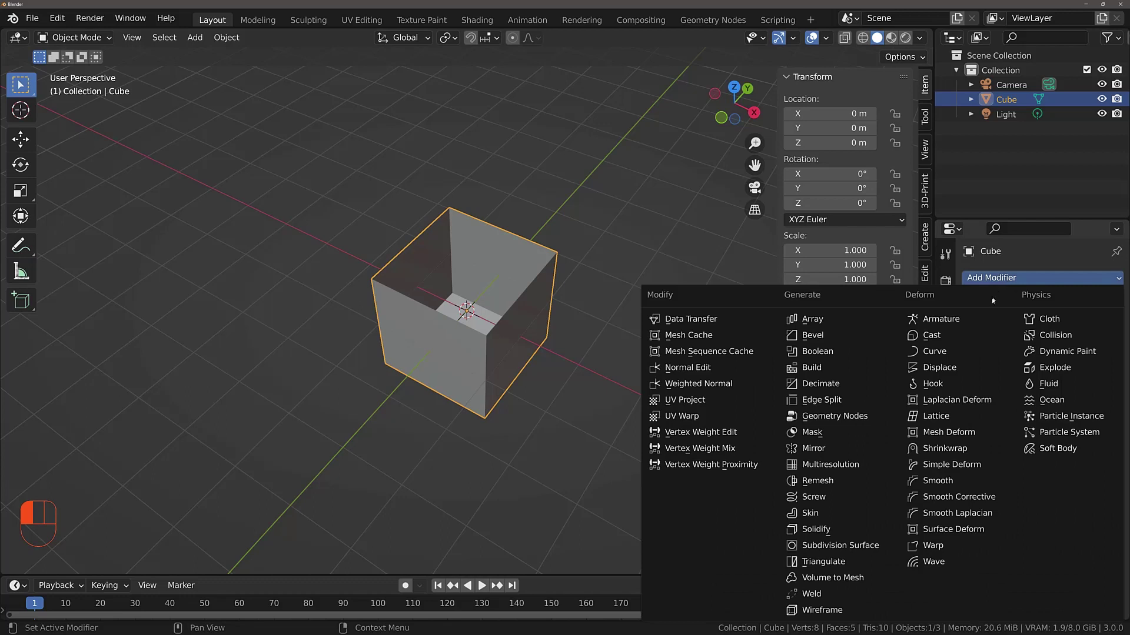
left_click(828, 529)
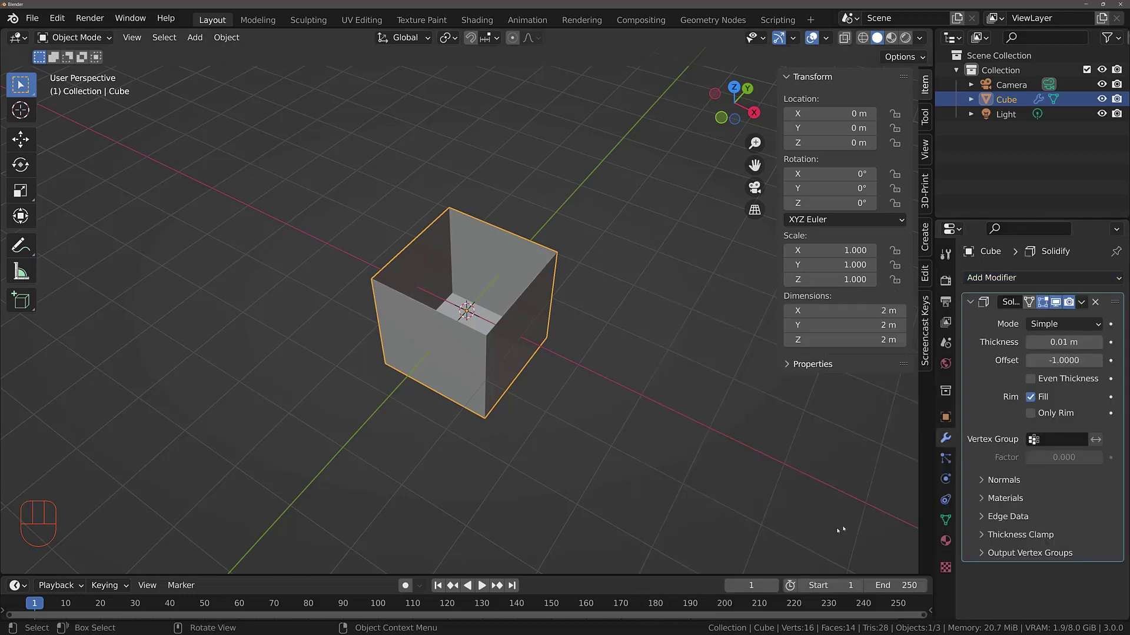
Set the Solidify modifier's thickness to 0.05 m and inspect the box's walls
left_click(1097, 343)
left_click(1097, 343)
left_click(1097, 343)
left_click(1098, 343)
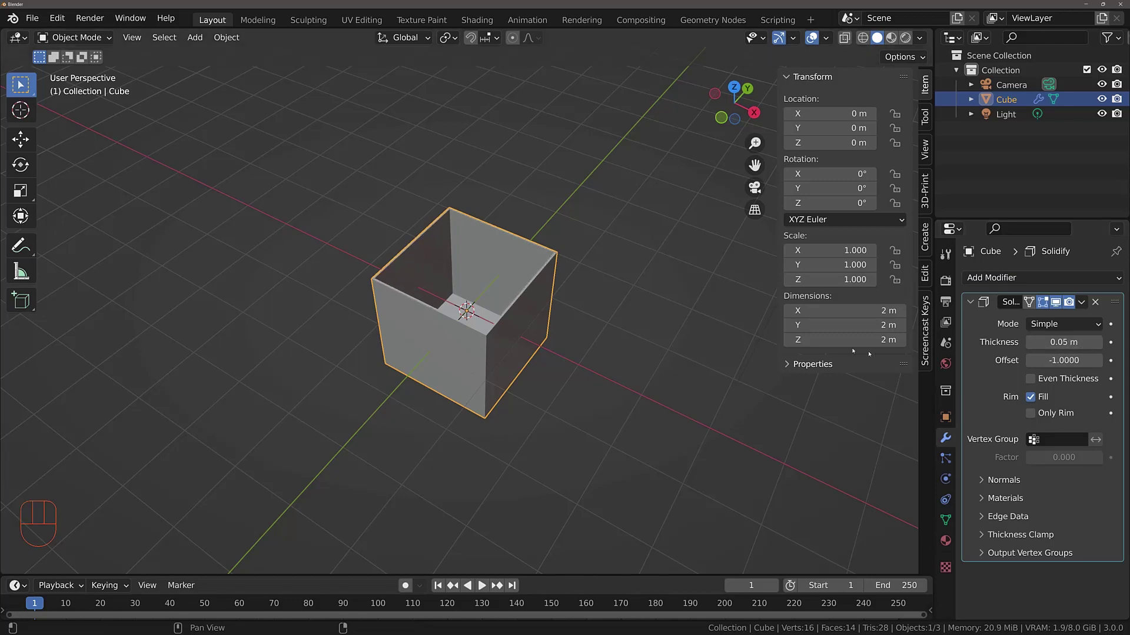
scroll(528, 345, "up", 4)
middle_click_drag(528, 345, 338, 190)
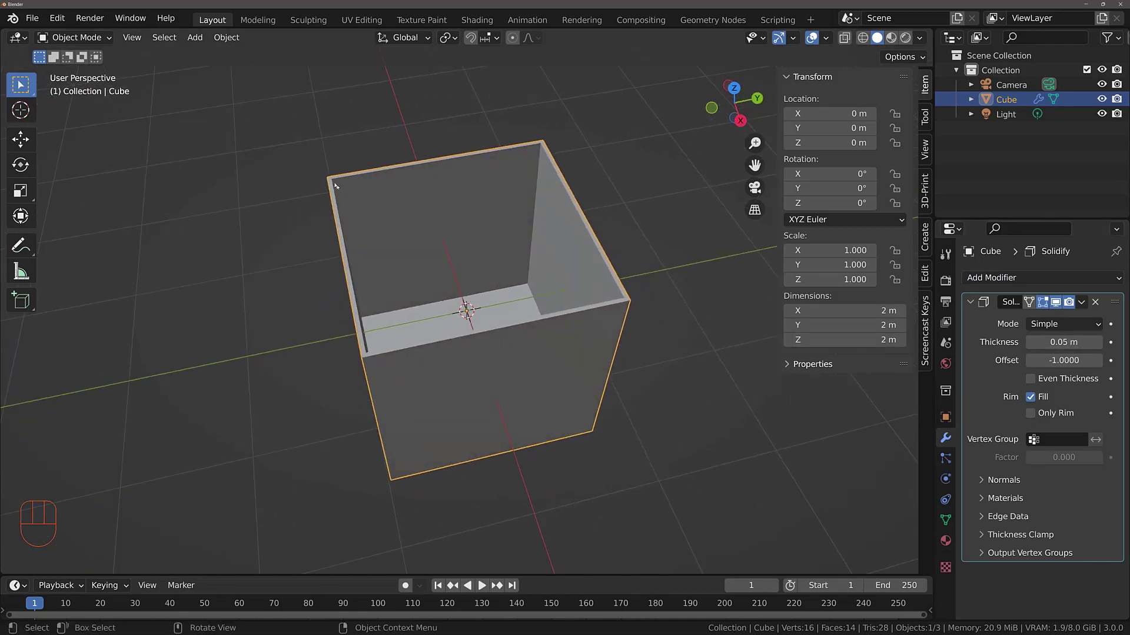
middle_click_drag(500, 207, 489, 151)
left_click(920, 39)
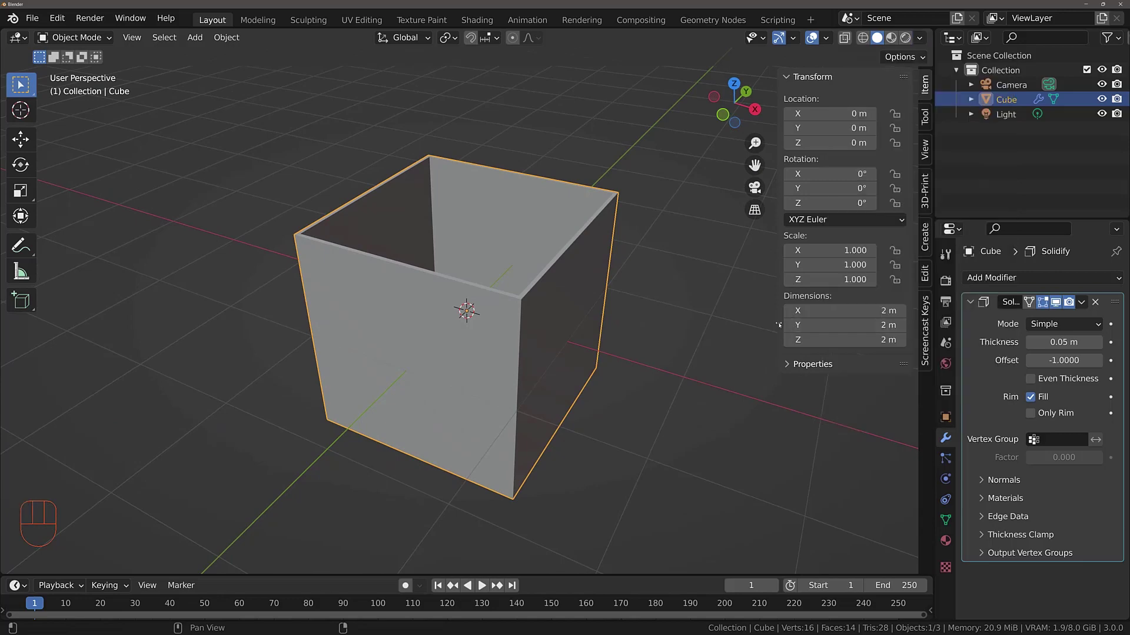
middle_click_drag(623, 328, 597, 340)
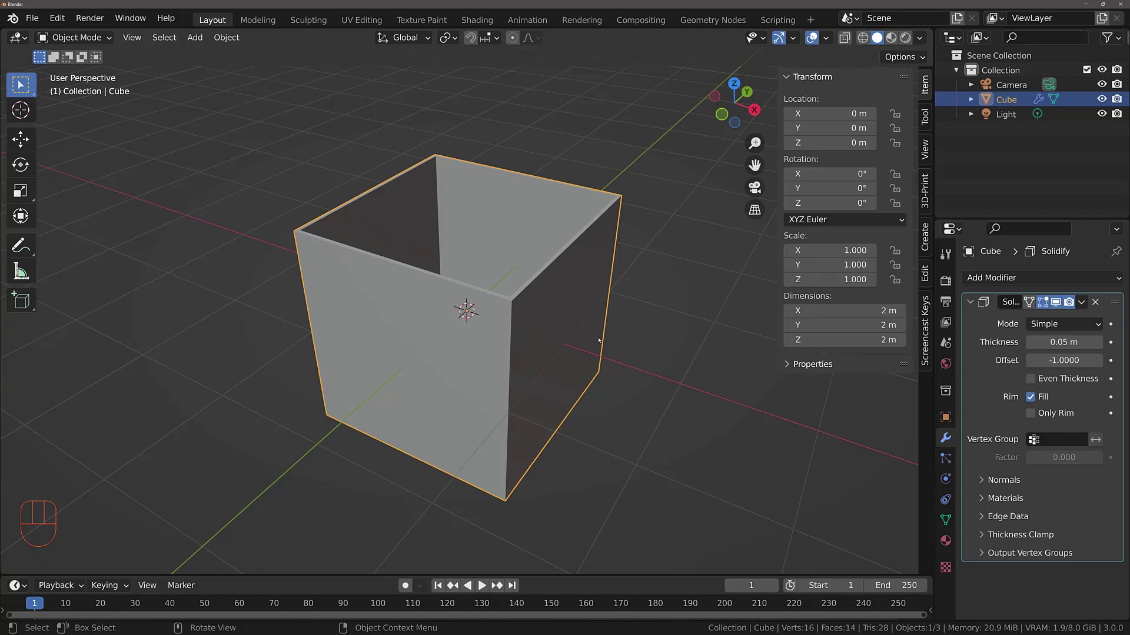
Undo the Solidify modifier and the top-face deletion, back to the closed cube in Edit Mode
key("ctrl+z")
key("ctrl+z")
key("ctrl+z")
key("ctrl+z")
key("ctrl+z")
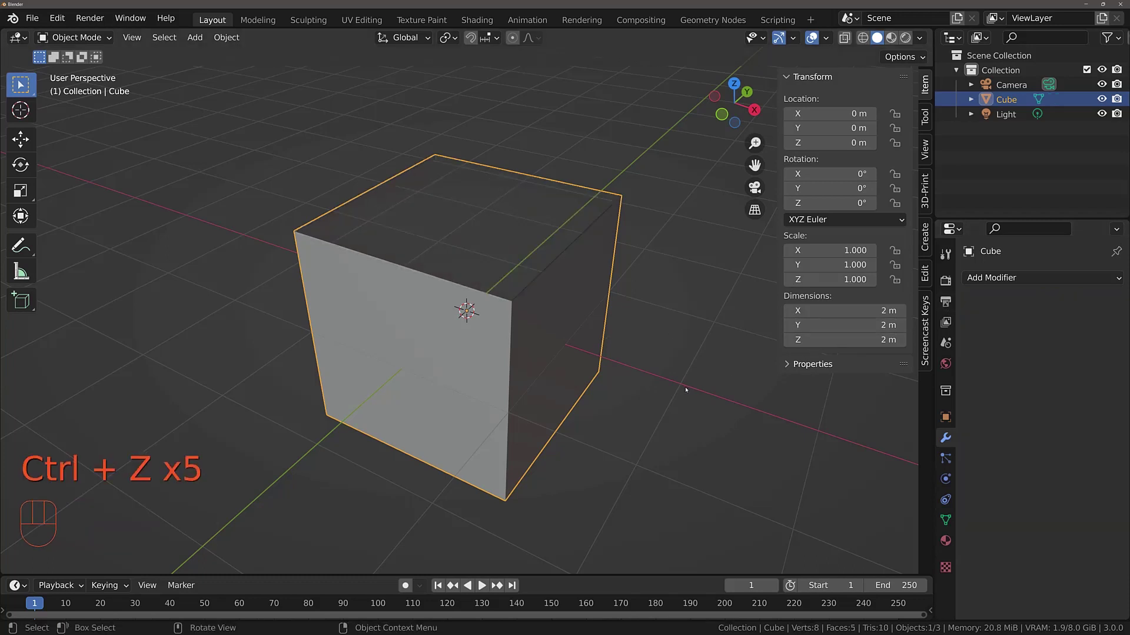
key("ctrl+z")
key("ctrl+z")
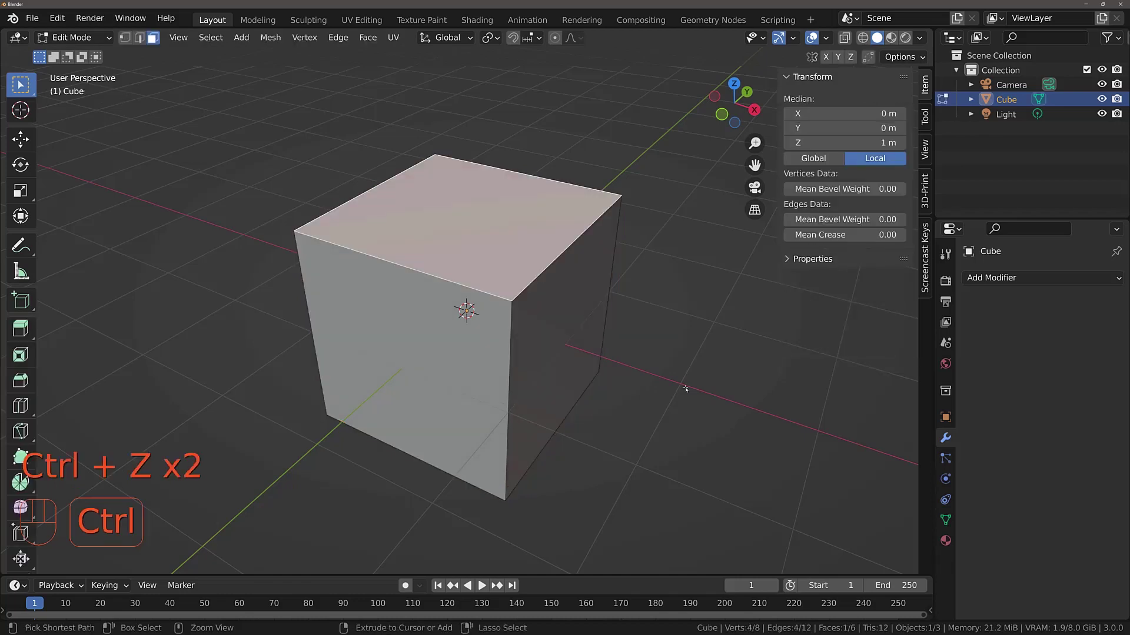
key("ctrl+z")
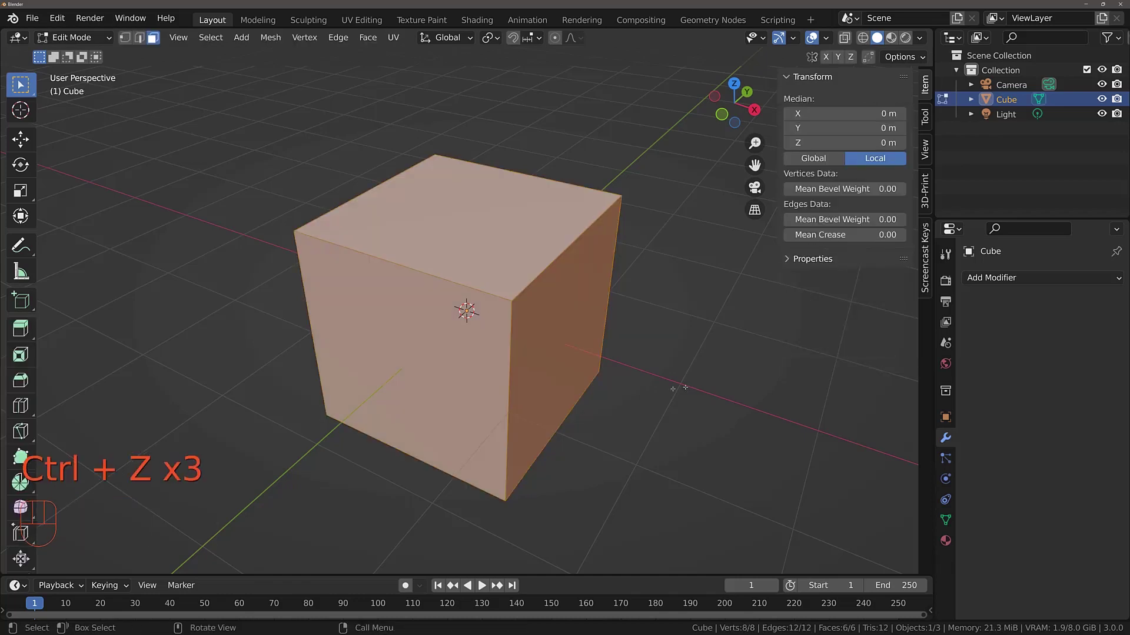
Inset the cube's top face by about 0.05 m
left_click(482, 195)
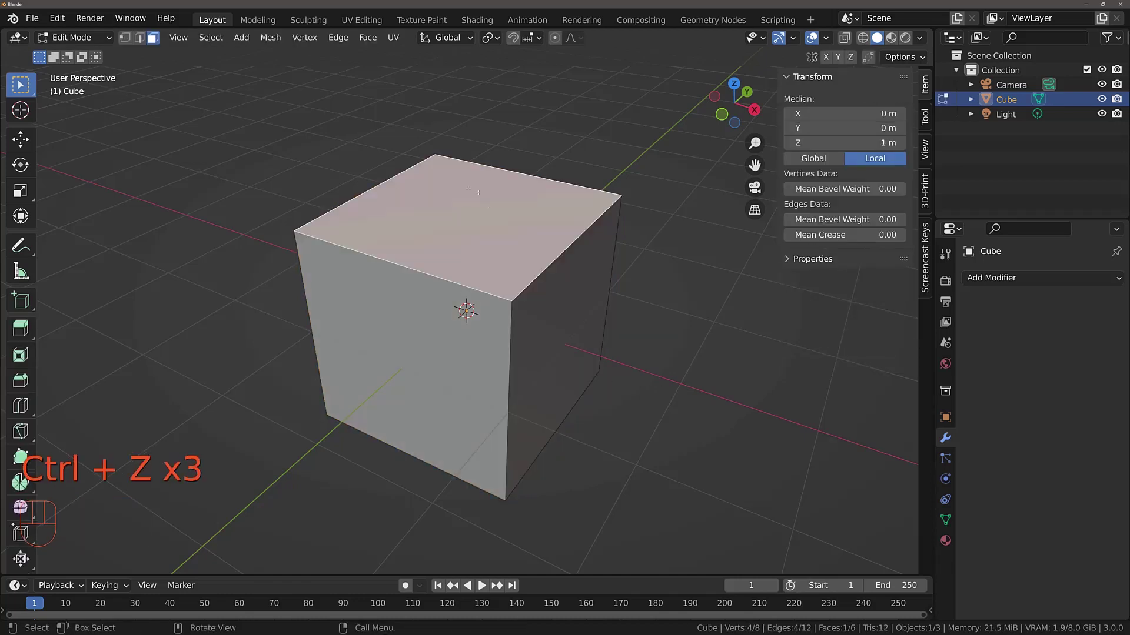
middle_click_drag(482, 195, 467, 231)
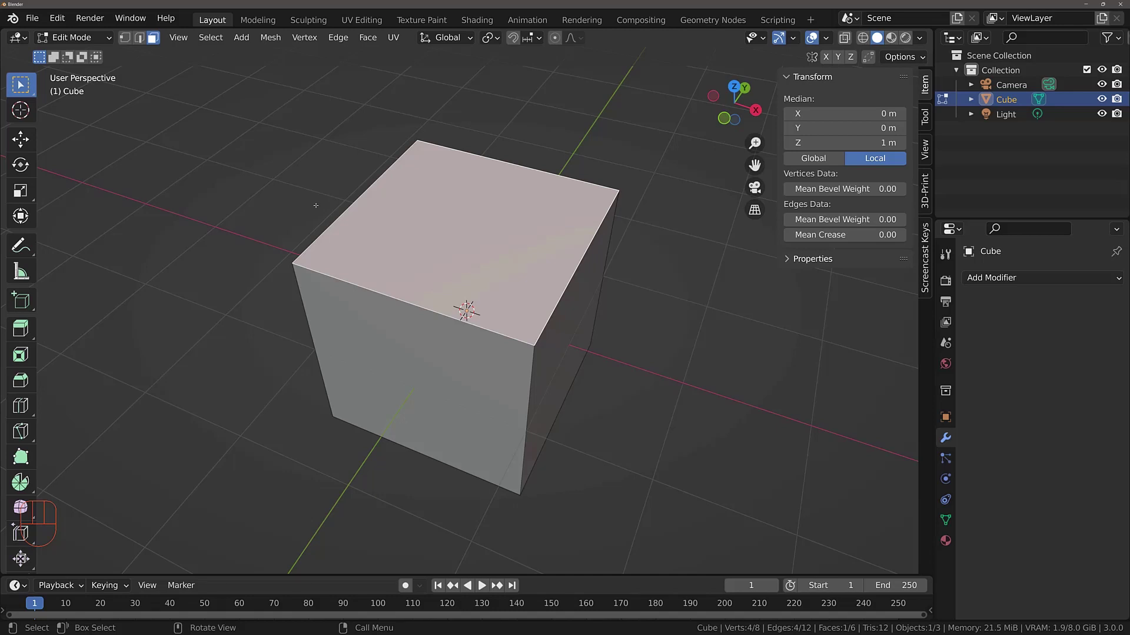
key("i")
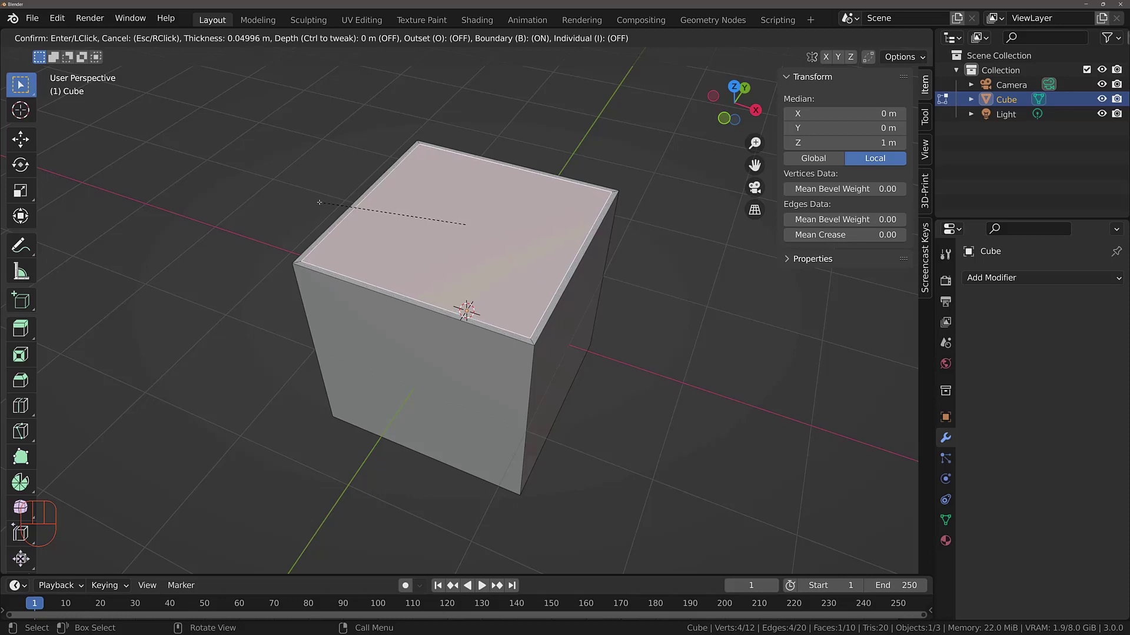
left_click(319, 202)
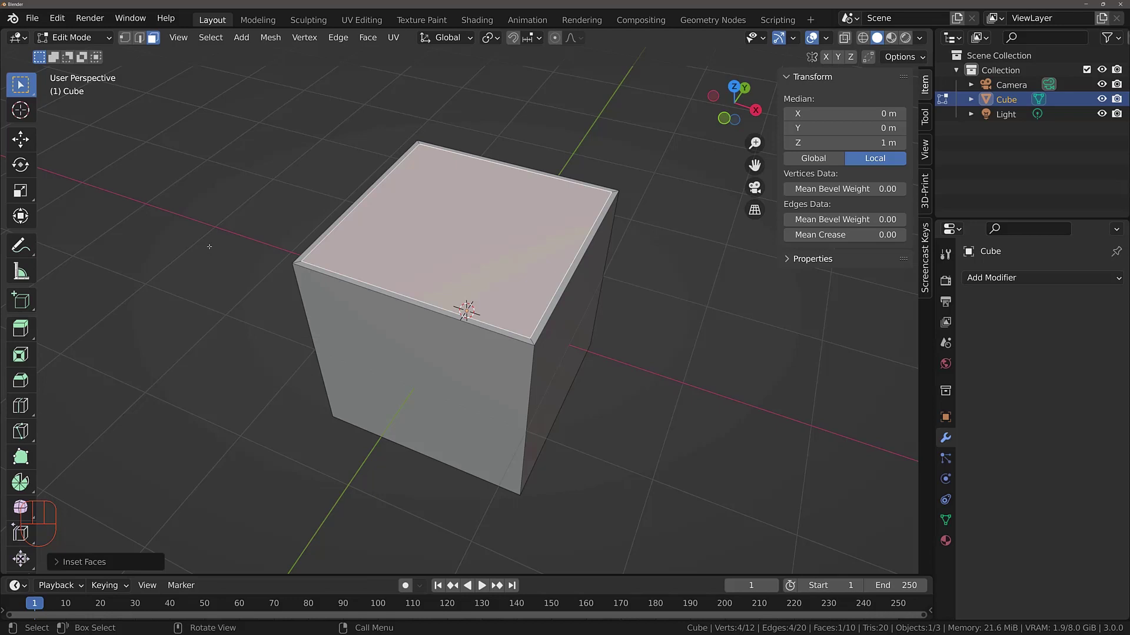
Extrude the inset top face about 2.03 m downward to hollow out the cube
key("e")
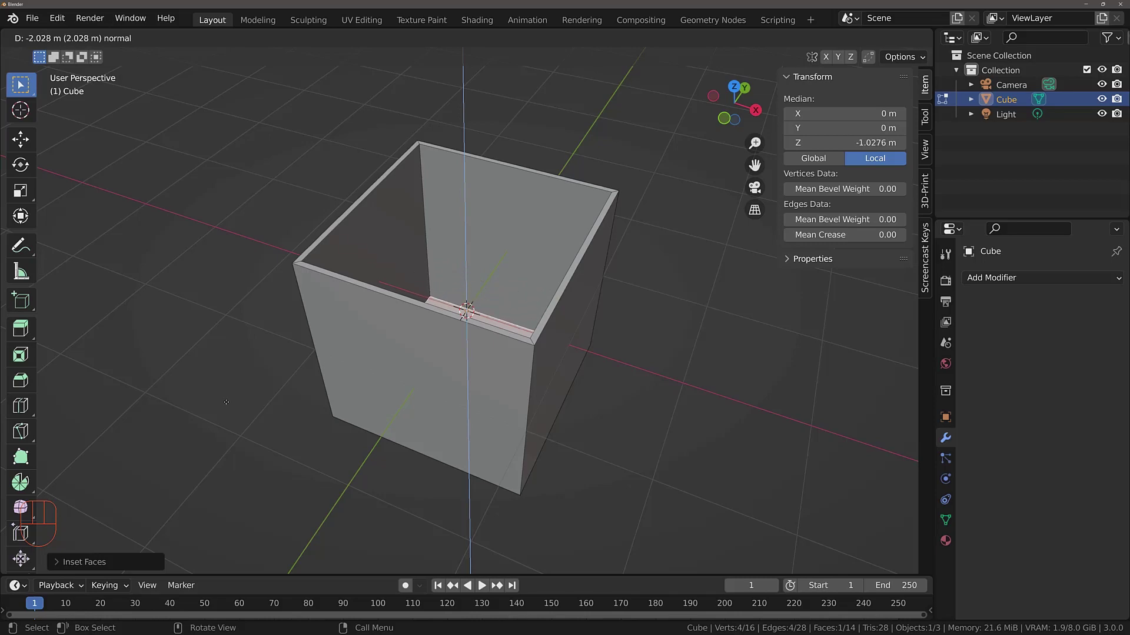
left_click(226, 402)
middle_click_drag(227, 402, 299, 310)
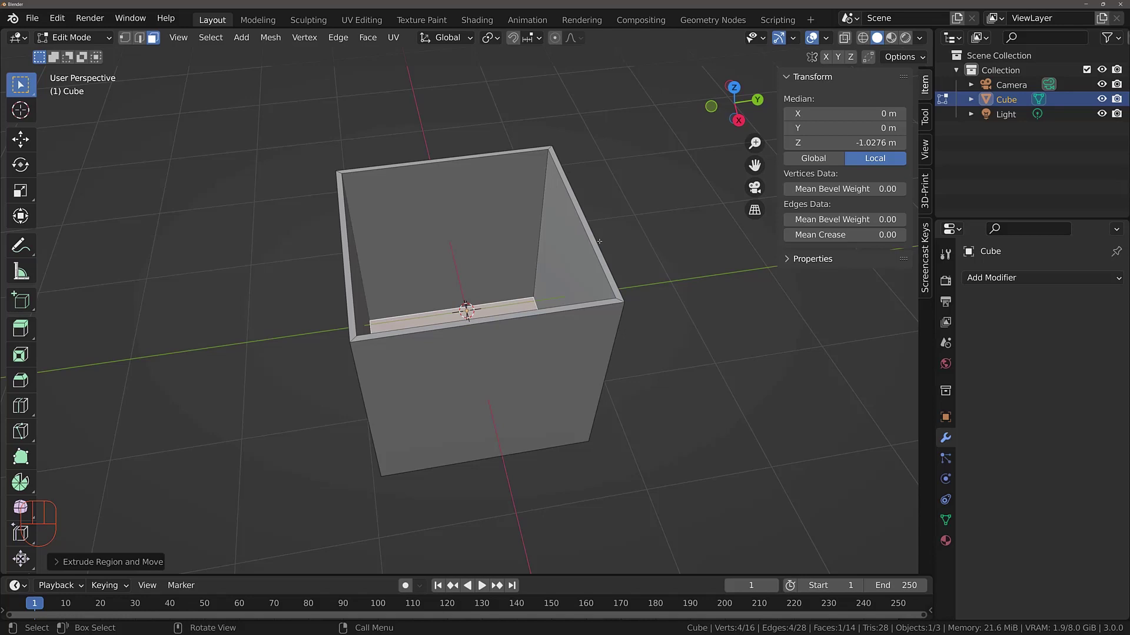
middle_click_drag(599, 240, 618, 215)
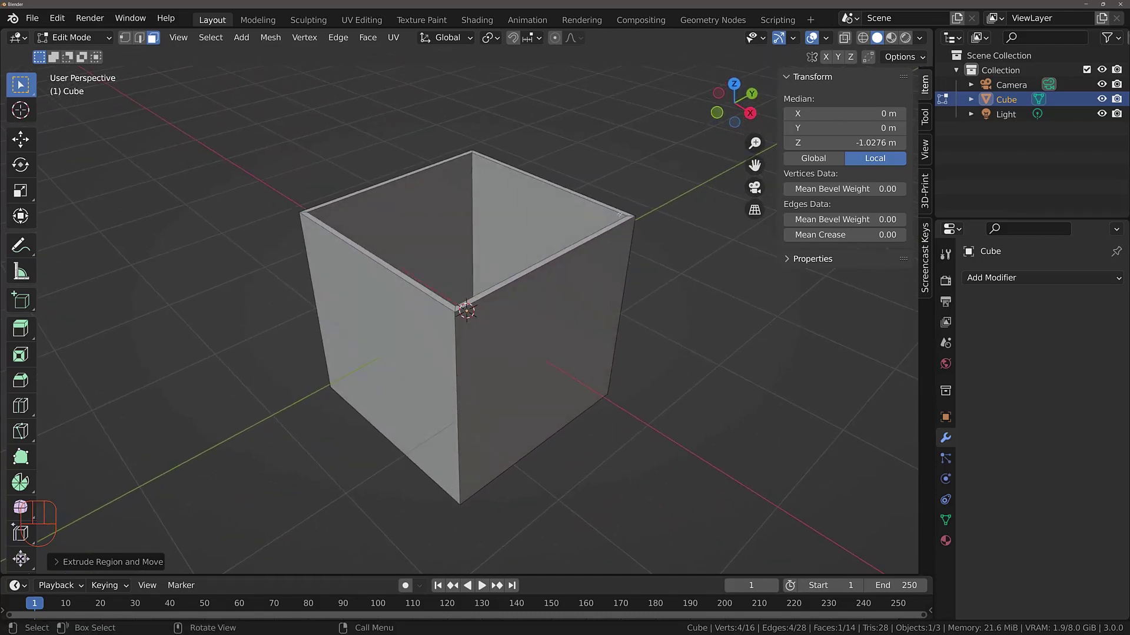
Return to Object Mode and hide the hollowed cube in the viewport
key("Tab")
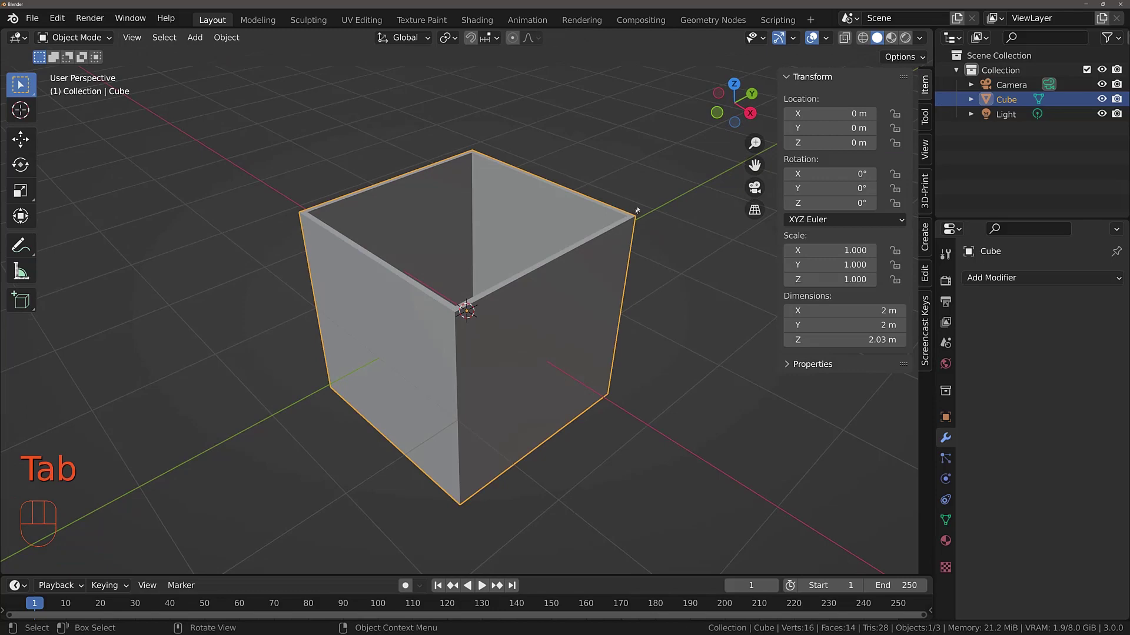
left_click(1101, 99)
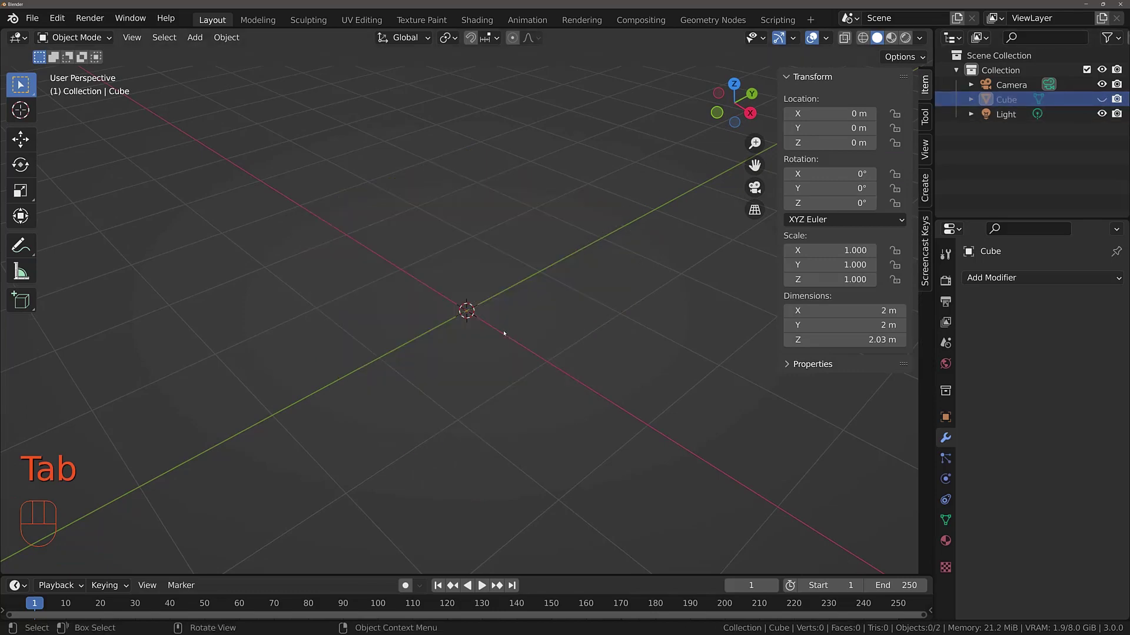
Add a cylinder mesh to the scene and show its creation settings
key("shift+a")
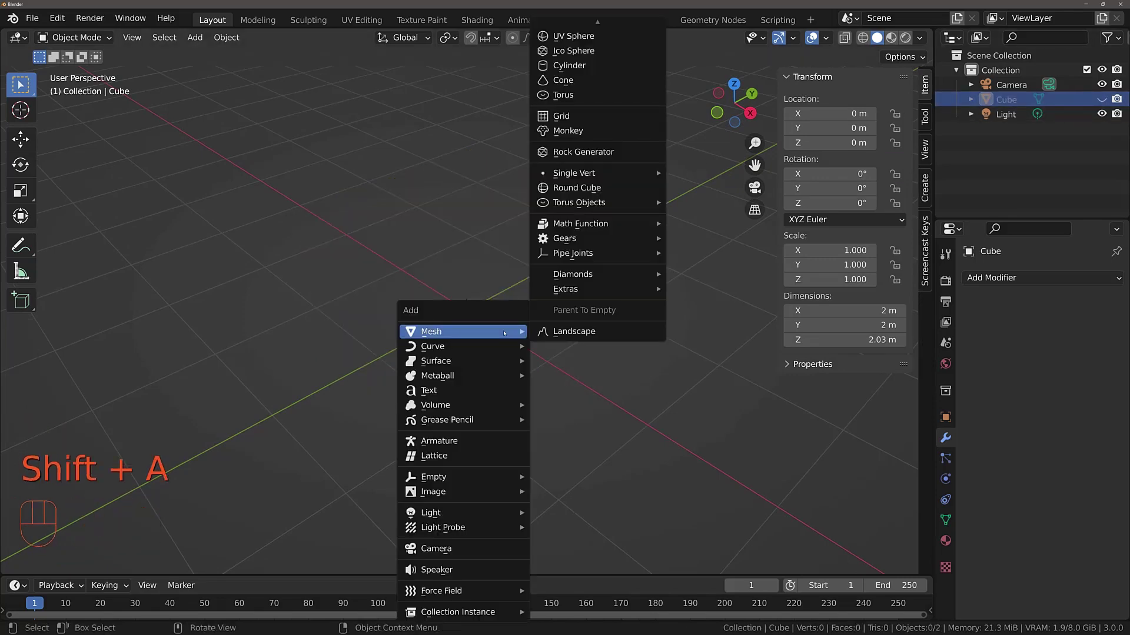
left_click(584, 65)
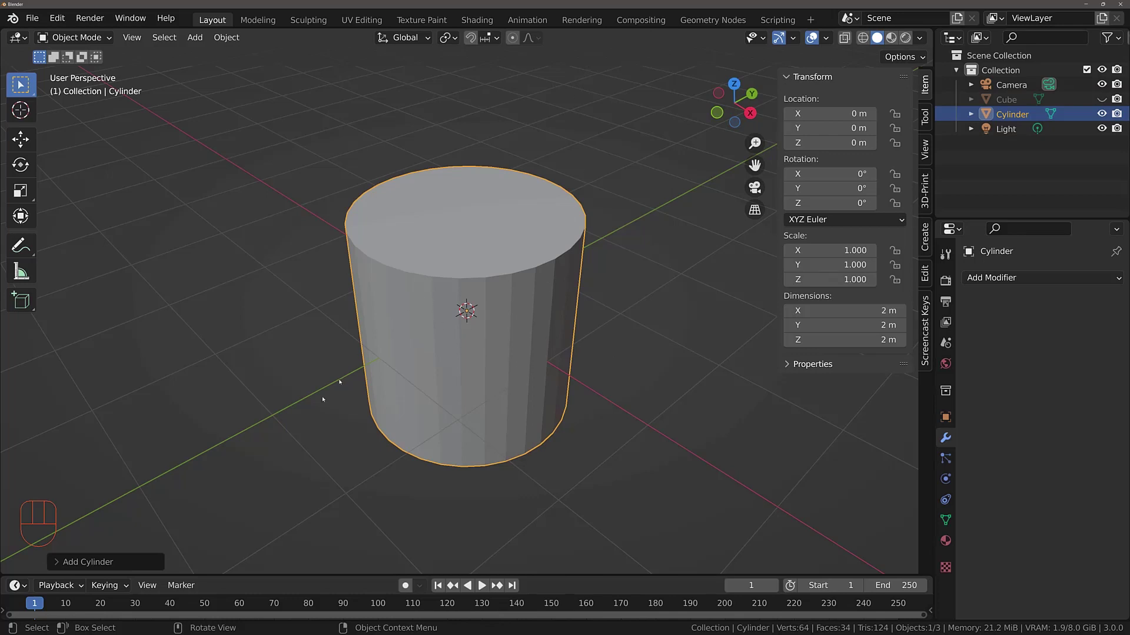
left_click(57, 562)
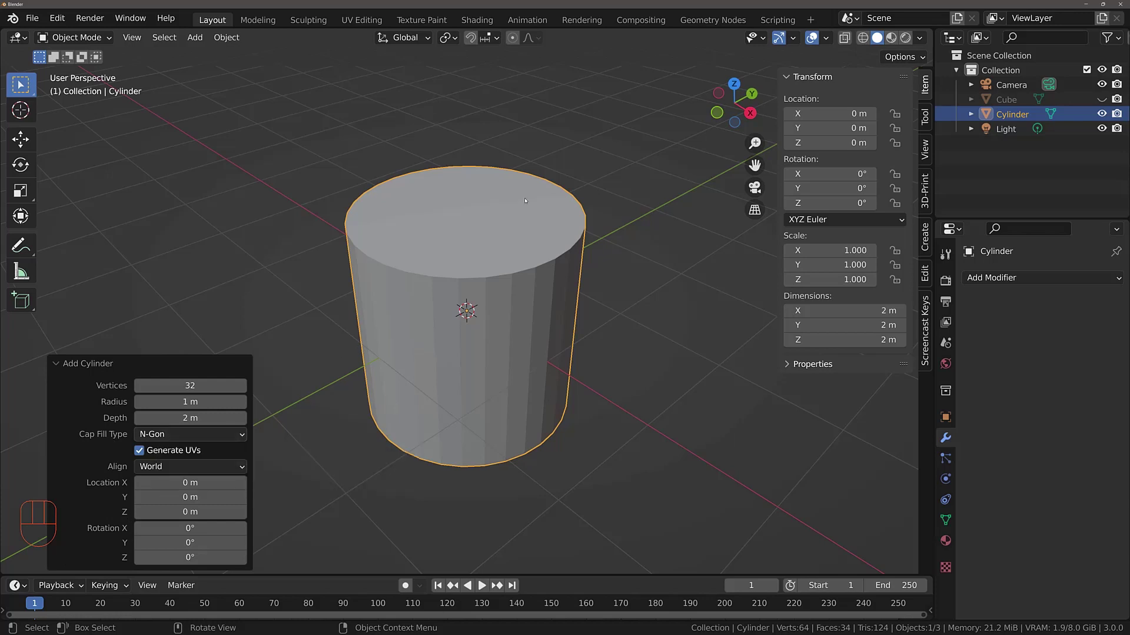
Inset the cylinder's top face by about 0.047 m in Edit Mode
key("Tab")
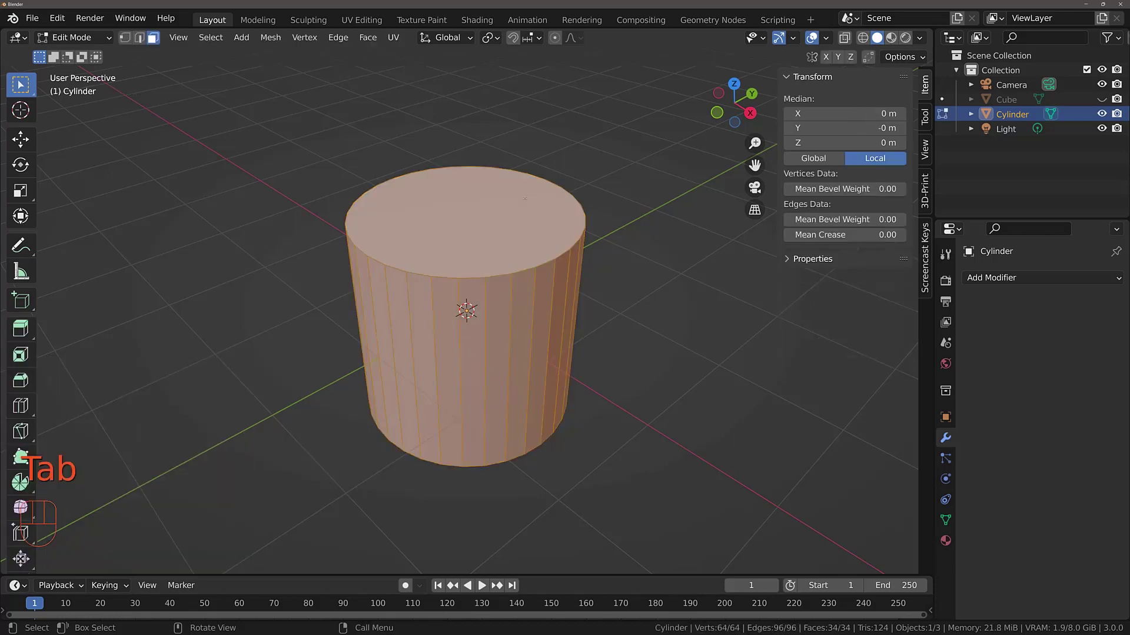
left_click(473, 210)
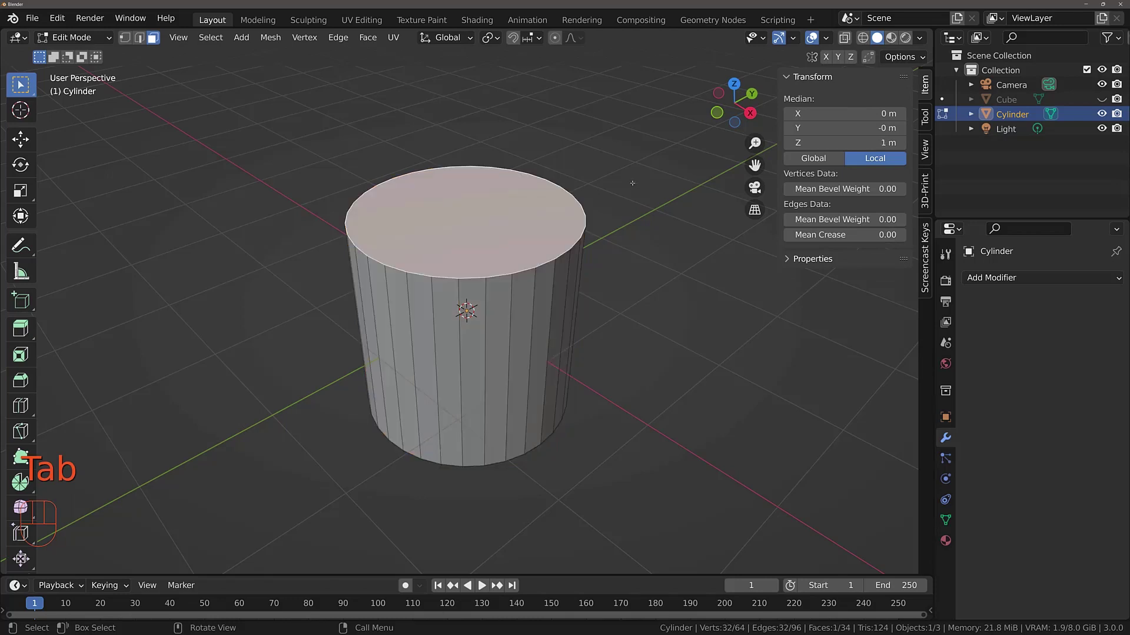
key("i")
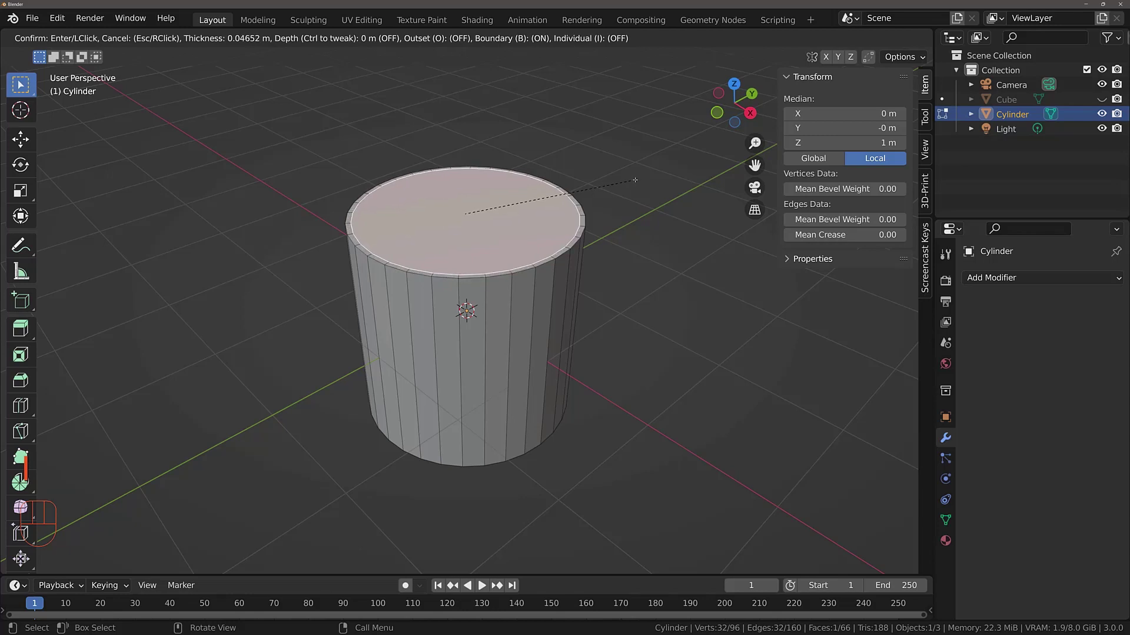
left_click(635, 180)
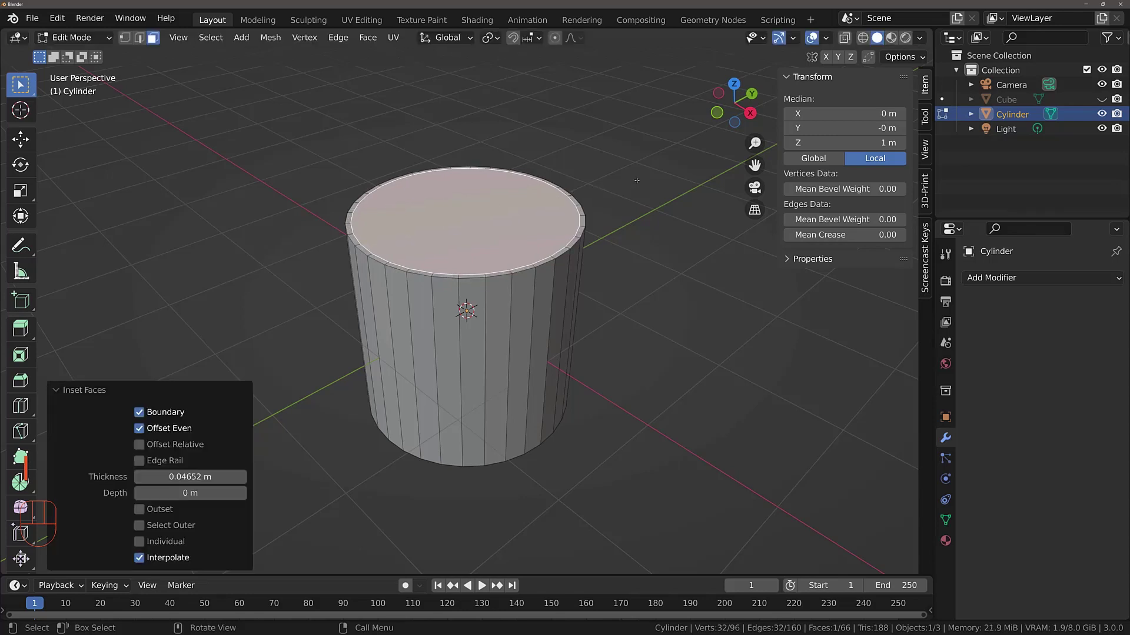
Try extruding the inset top face about 1.94 m down into the cylinder and undo the extrusion
key("e")
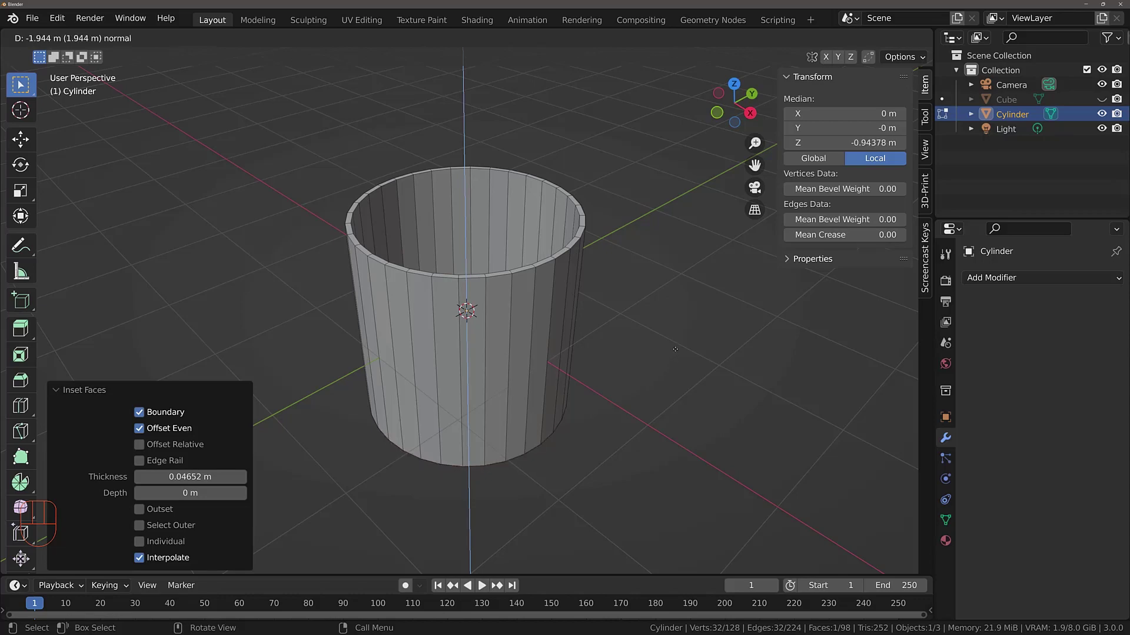
left_click(675, 349)
middle_click_drag(675, 348, 551, 152)
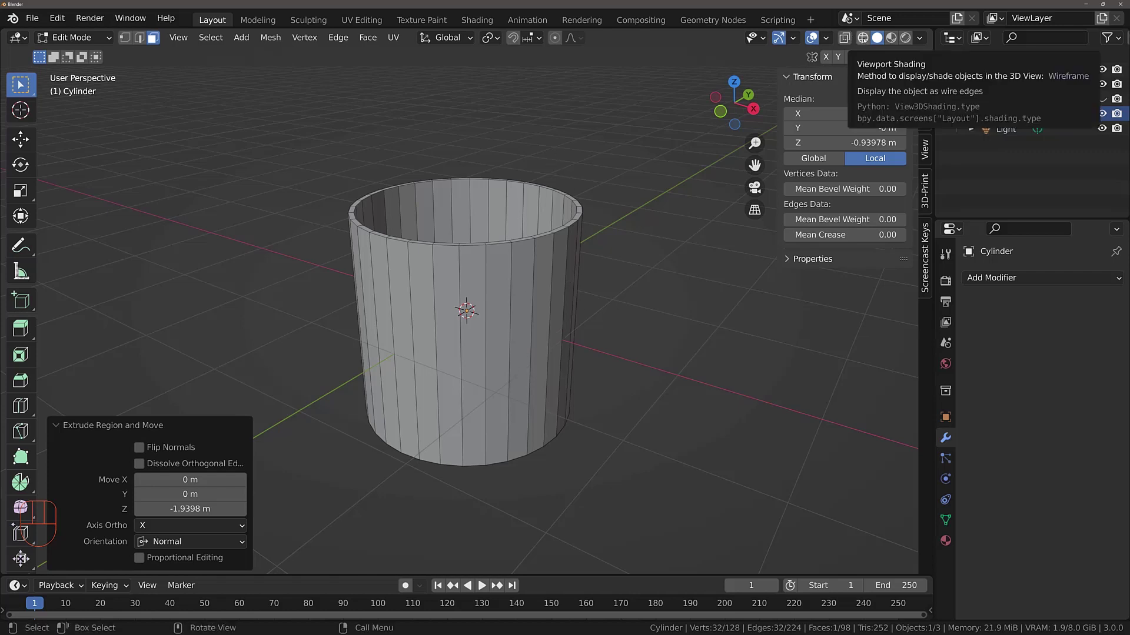
key("ctrl+z")
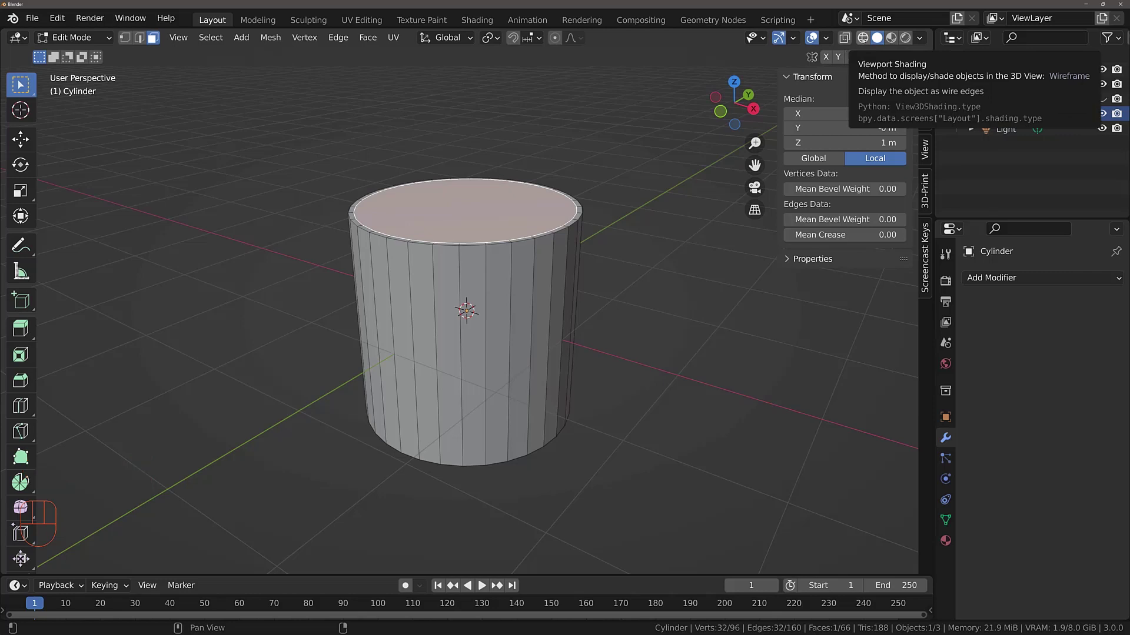
Switch to wireframe shading and extrude the cylinder's inset top face about 1.95 m downward
left_click(863, 38)
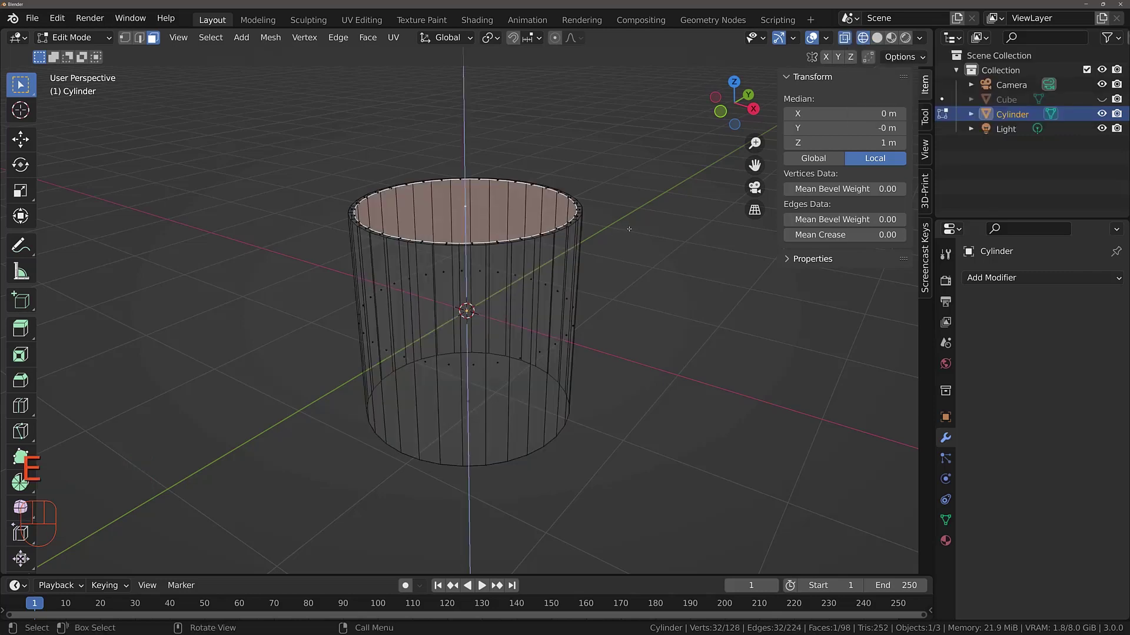
key("e")
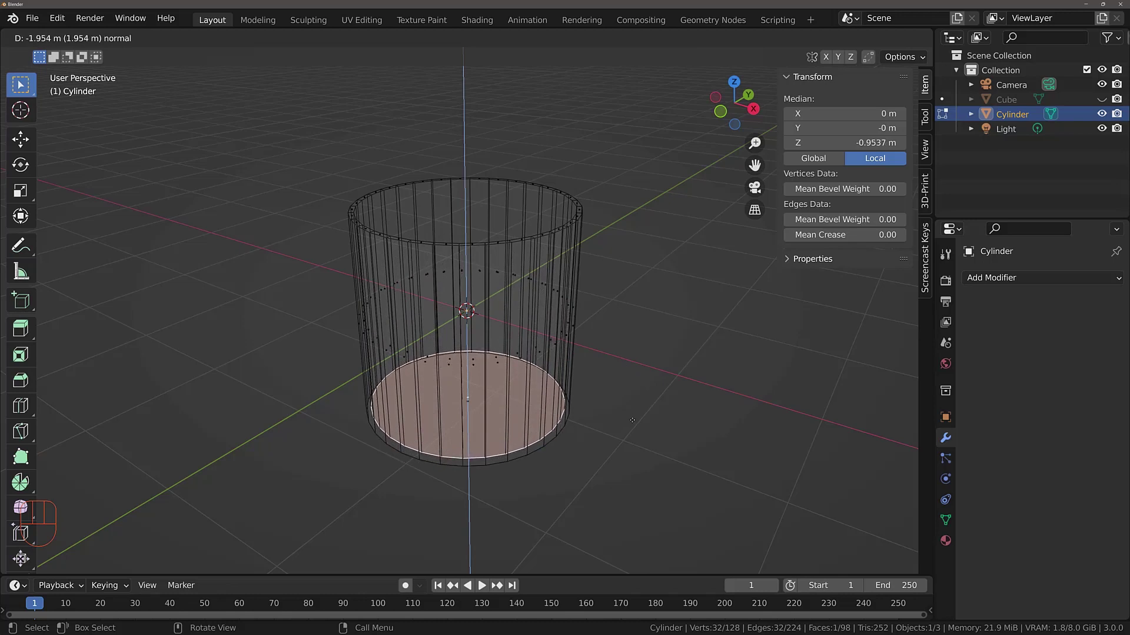
left_click(632, 420)
middle_click_drag(632, 420, 612, 311)
key("Tab")
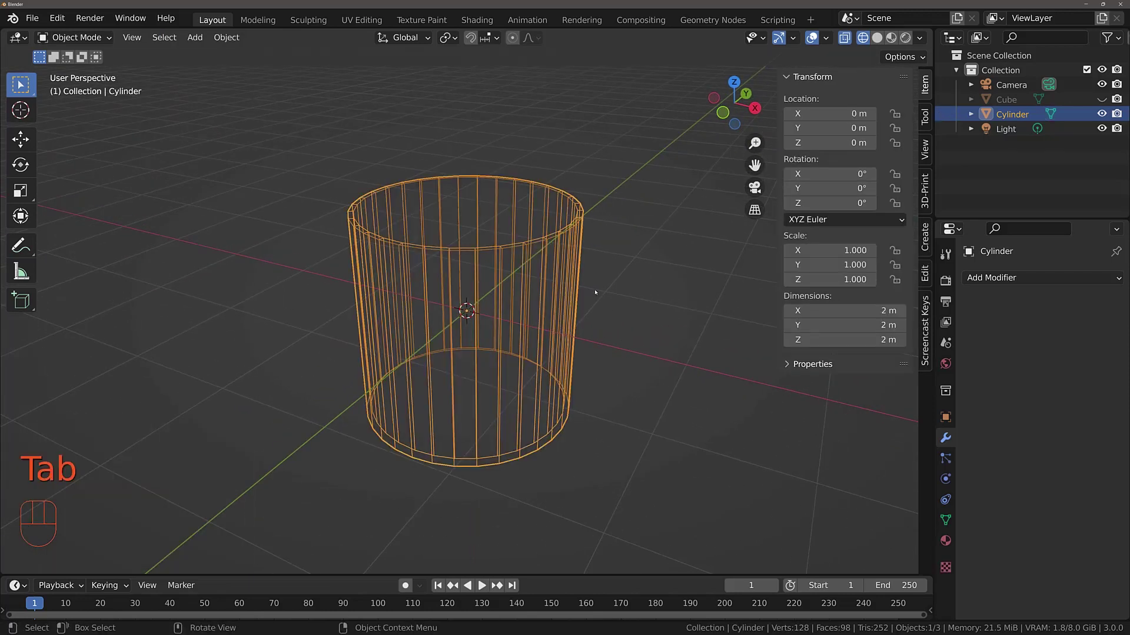
Restore solid viewport shading and inspect the hollowed cylinder in Edit Mode
key("Tab")
left_click(877, 37)
mouse_move(458, 276)
middle_mouse_down()
mouse_move(447, 352)
mouse_move(499, 269)
middle_mouse_up()
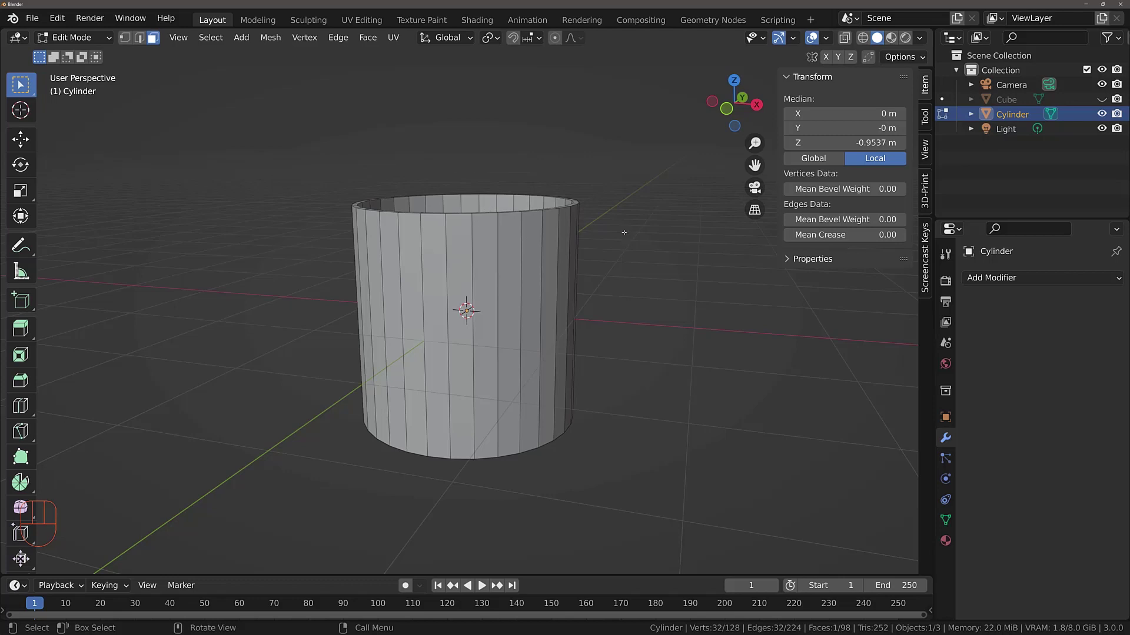
Return to Object Mode and delete the hollowed cylinder
key("Tab")
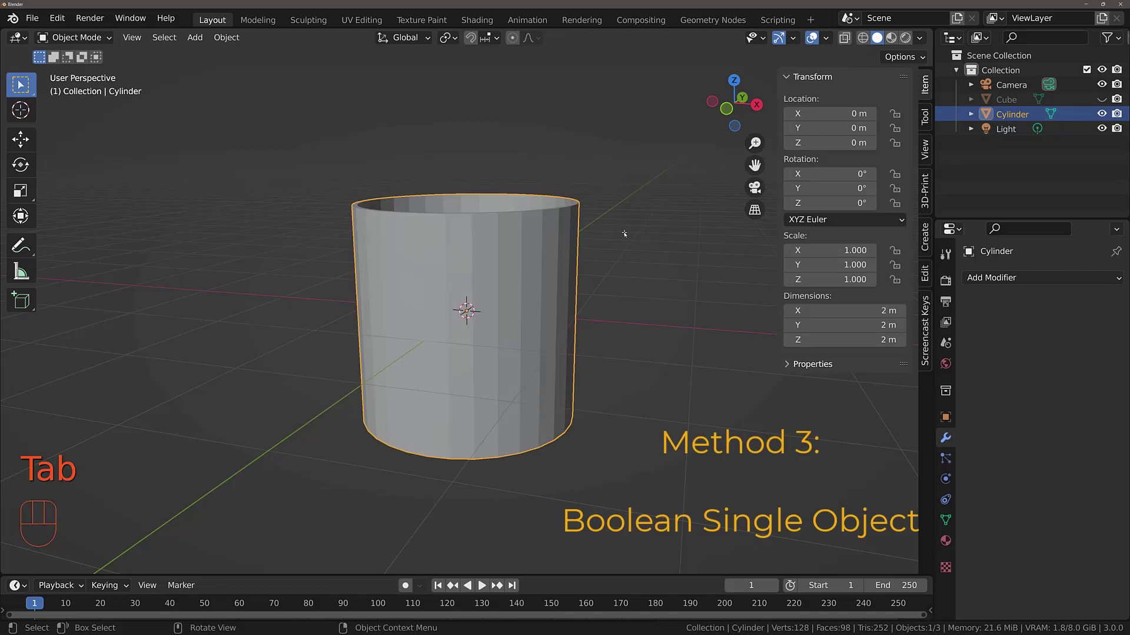
key("x")
left_click(530, 248)
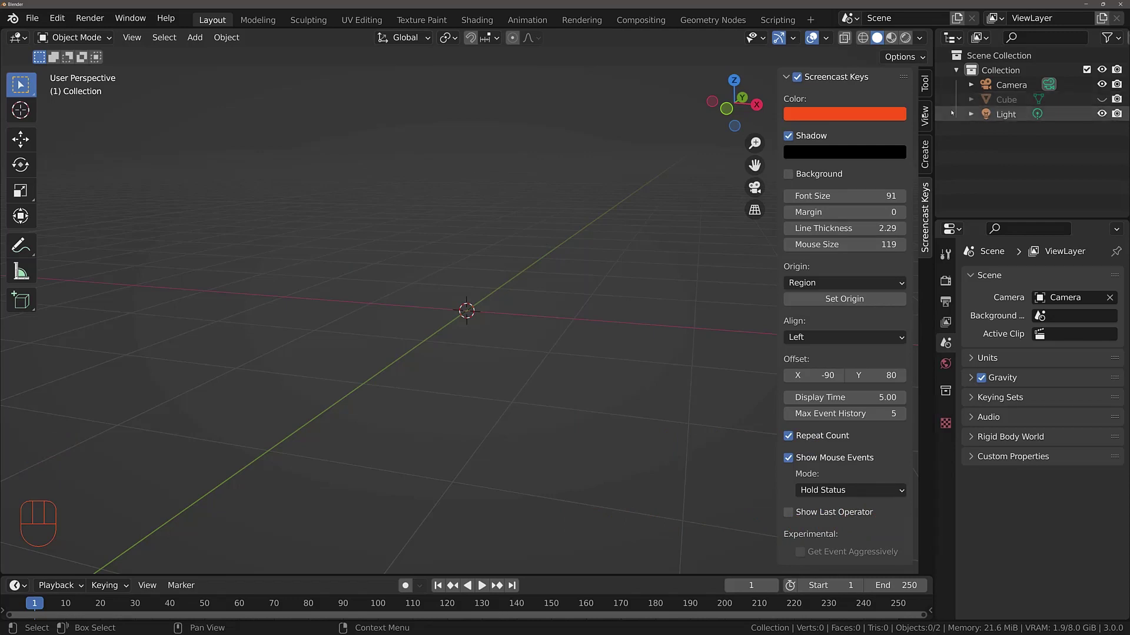
Add a new cube mesh with the default 2 m size at the origin
key("shift")
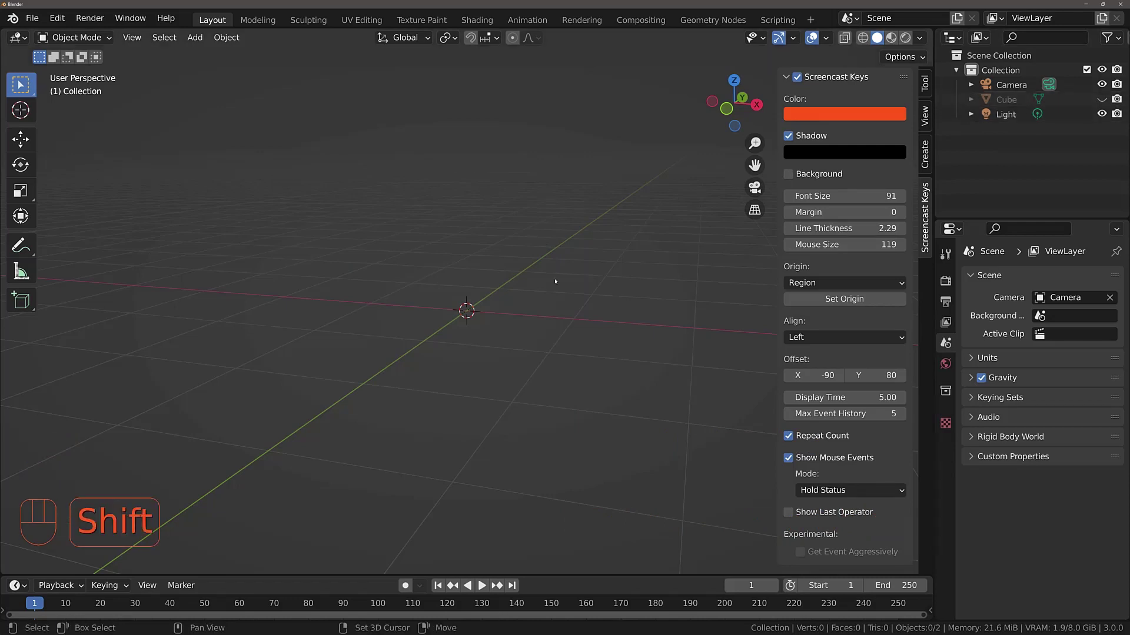
key("shift+a")
mouse_move(568, 278)
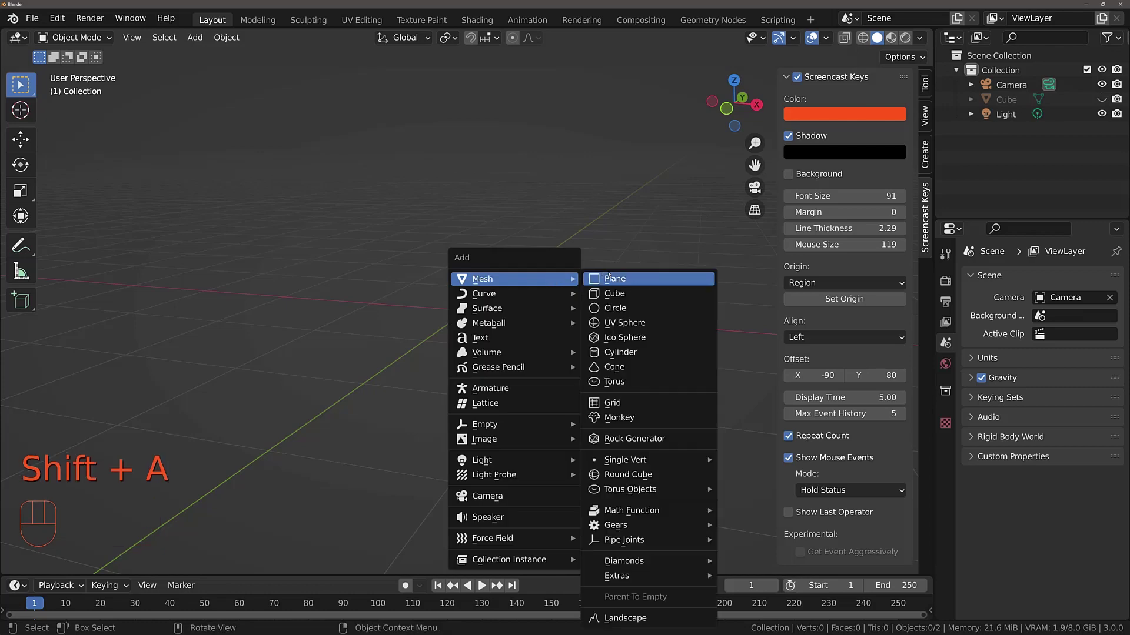
left_click(615, 291)
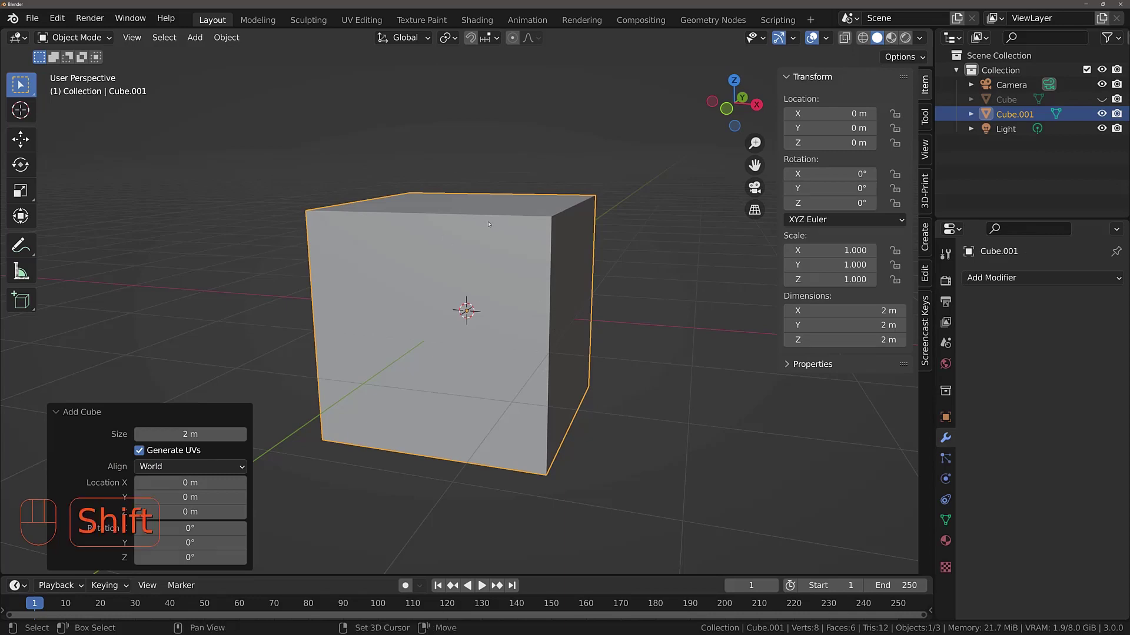
Add a cylinder through the cube with a depth of 2.5 m and a radius of 0.8 m
key("shift+a")
mouse_move(489, 222)
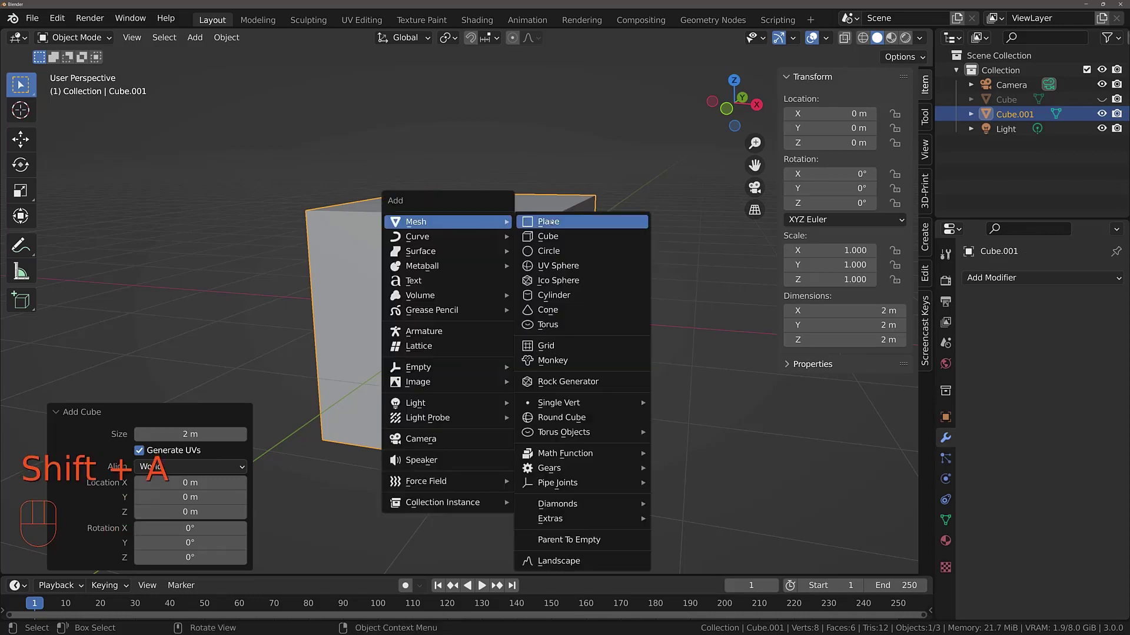
left_click(555, 297)
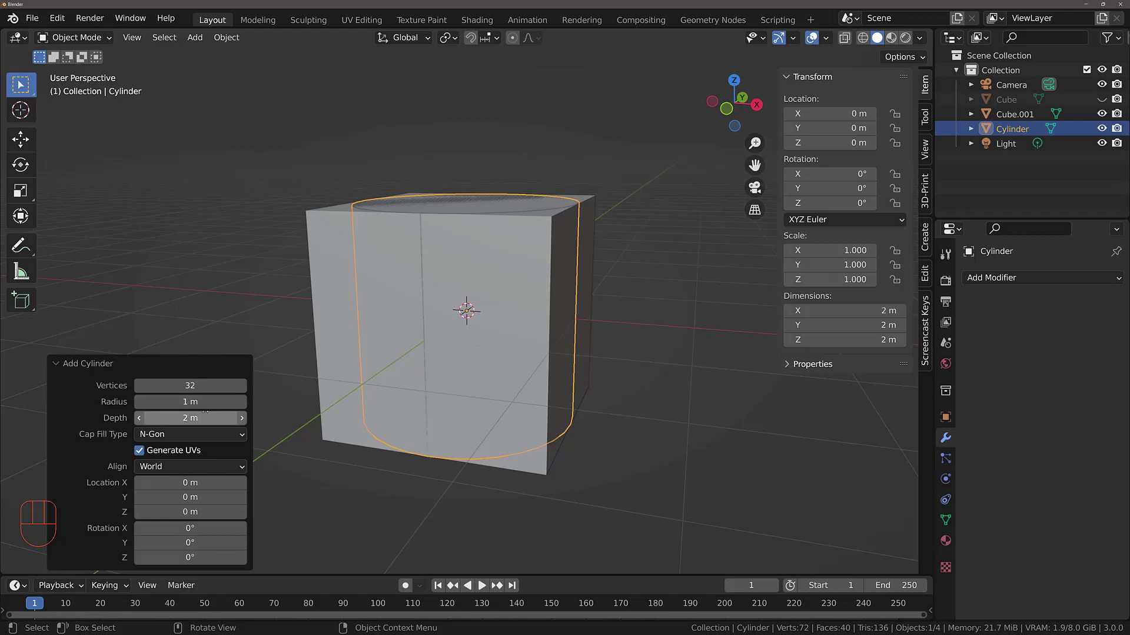
left_click_drag(206, 418, 186, 403)
left_click(182, 402)
type(".8")
key("Return")
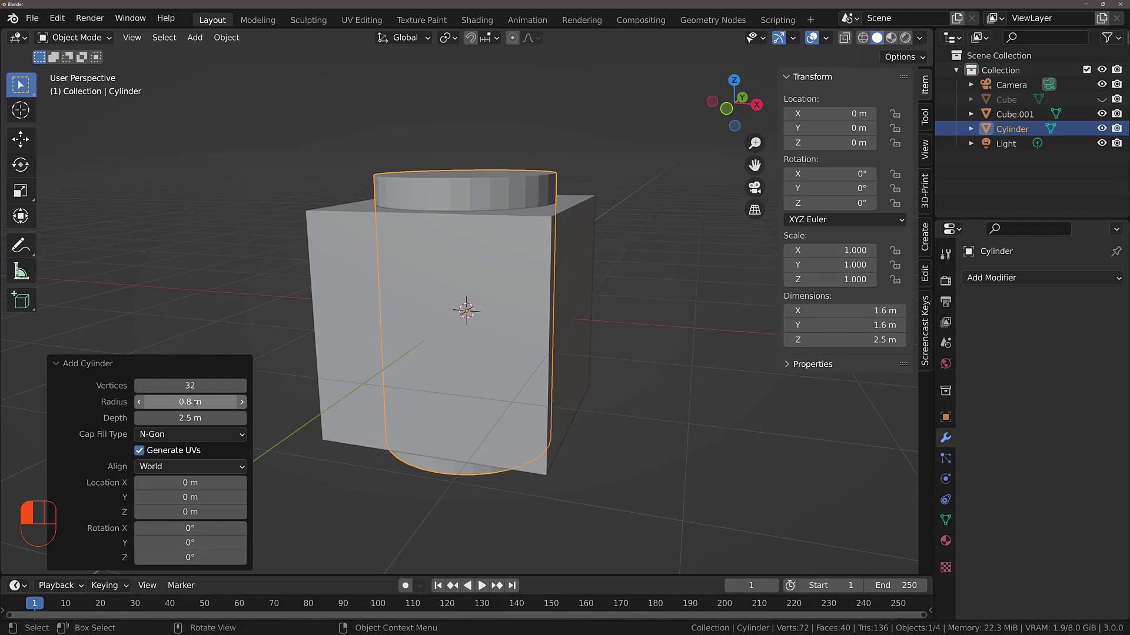
Set the cylinder's viewport display to Wire in its object properties
middle_click_drag(456, 278, 483, 203)
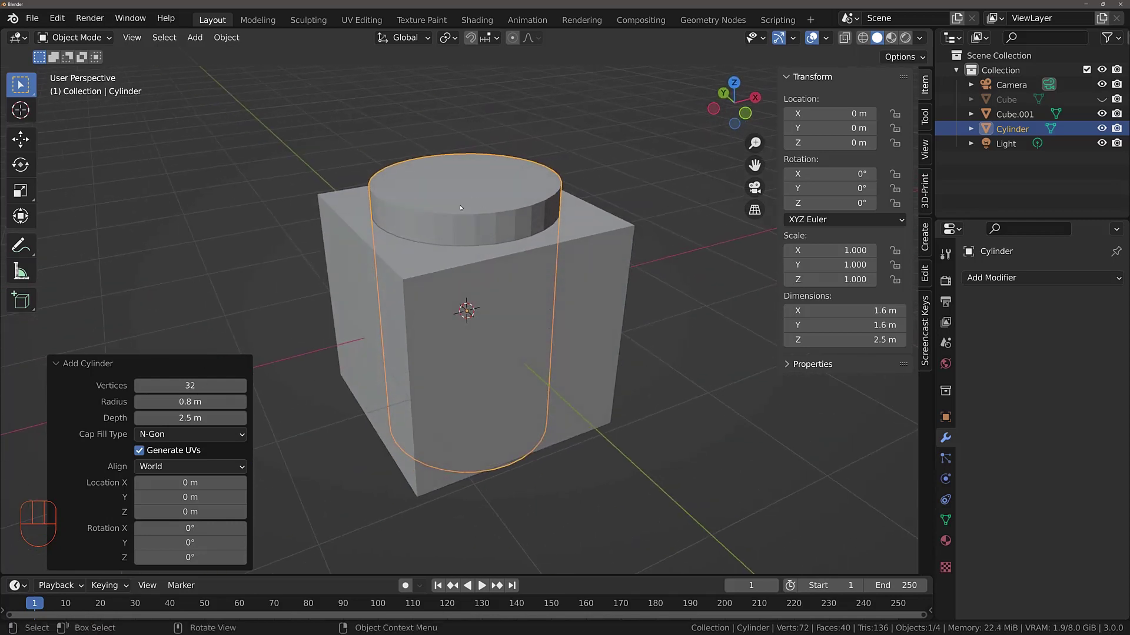
middle_click_drag(455, 304, 517, 426)
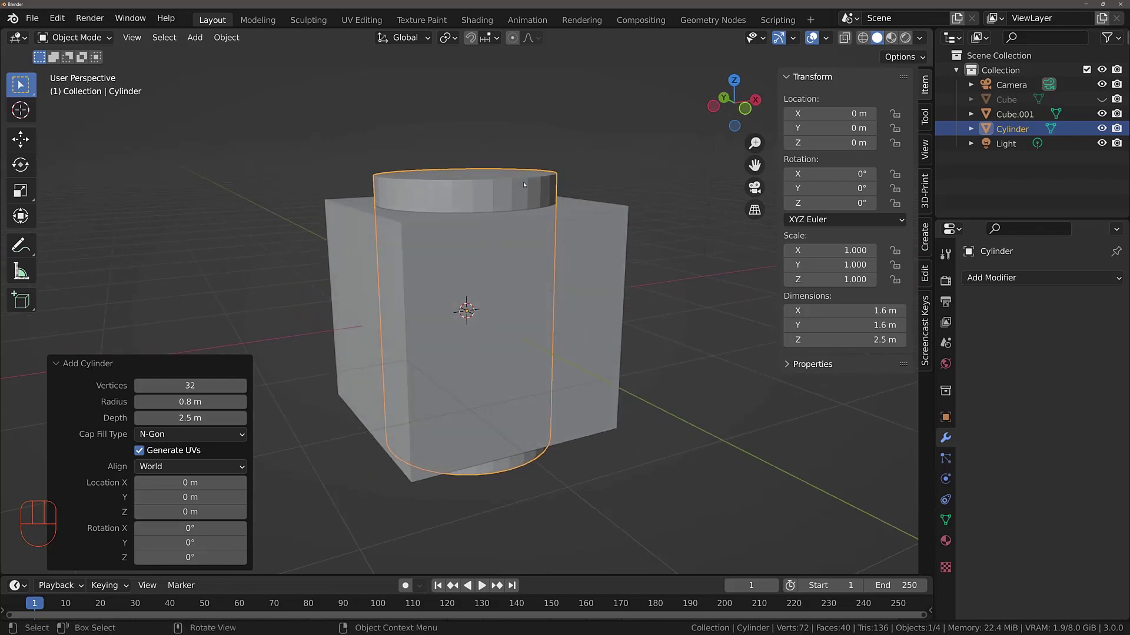
middle_click_drag(508, 185, 507, 187)
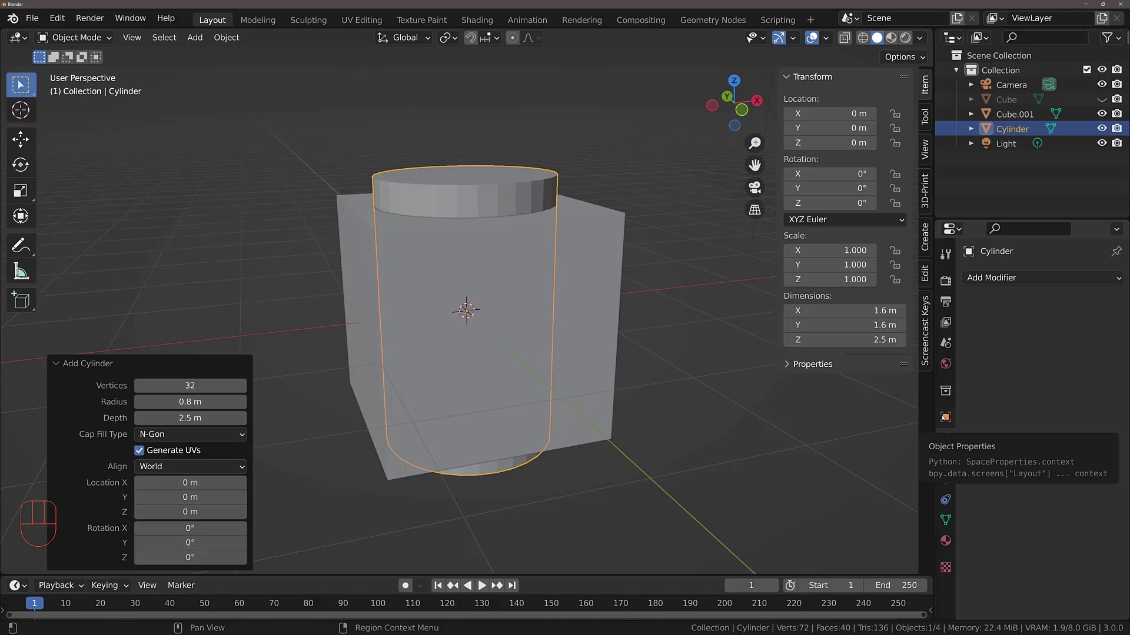
left_click(944, 418)
scroll(1025, 401, "down", 2)
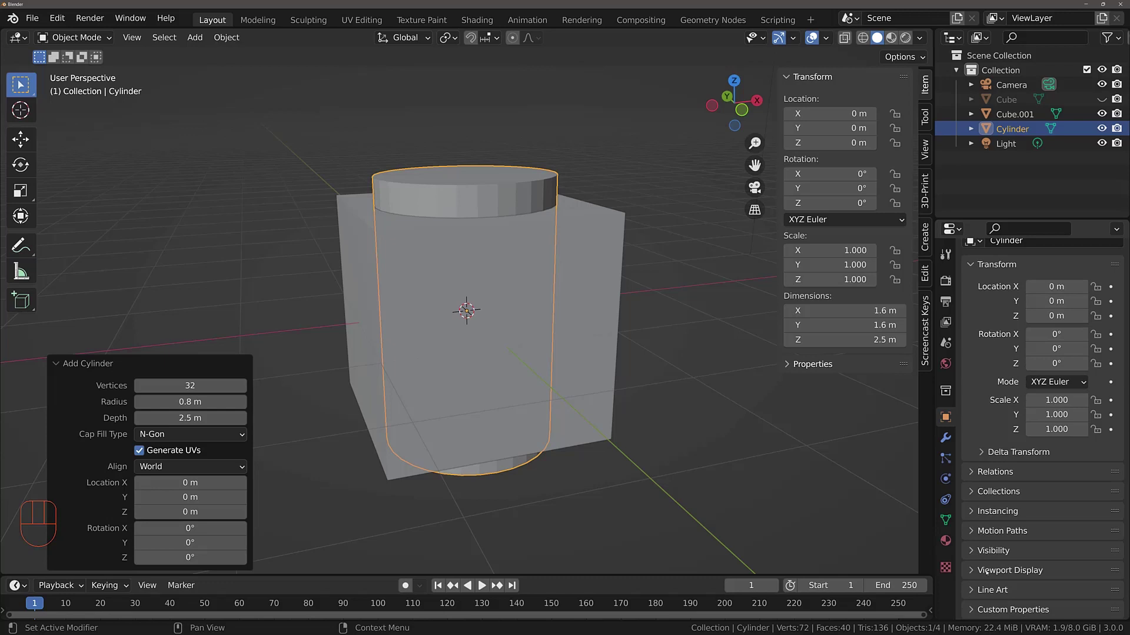
left_click(994, 570)
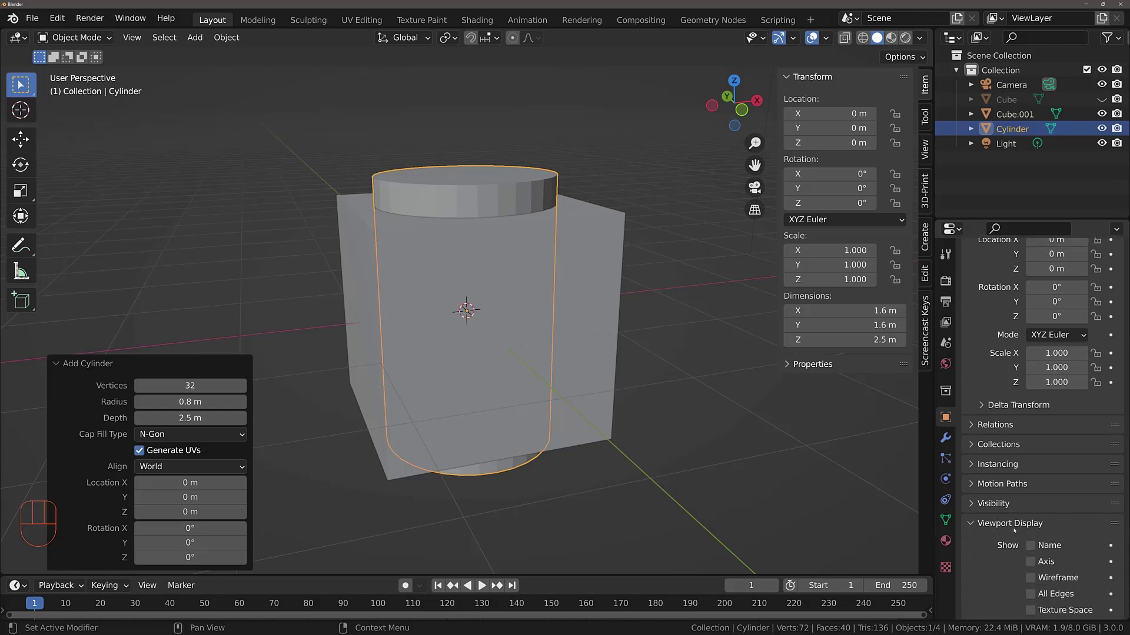
scroll(1015, 527, "down", 7)
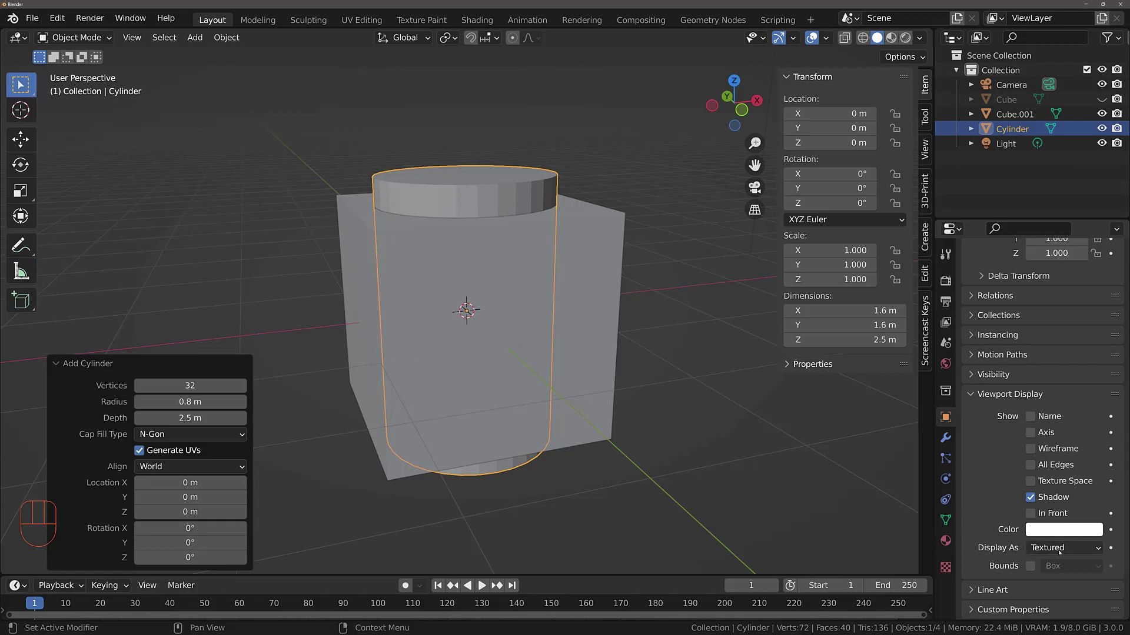
left_click(1045, 548)
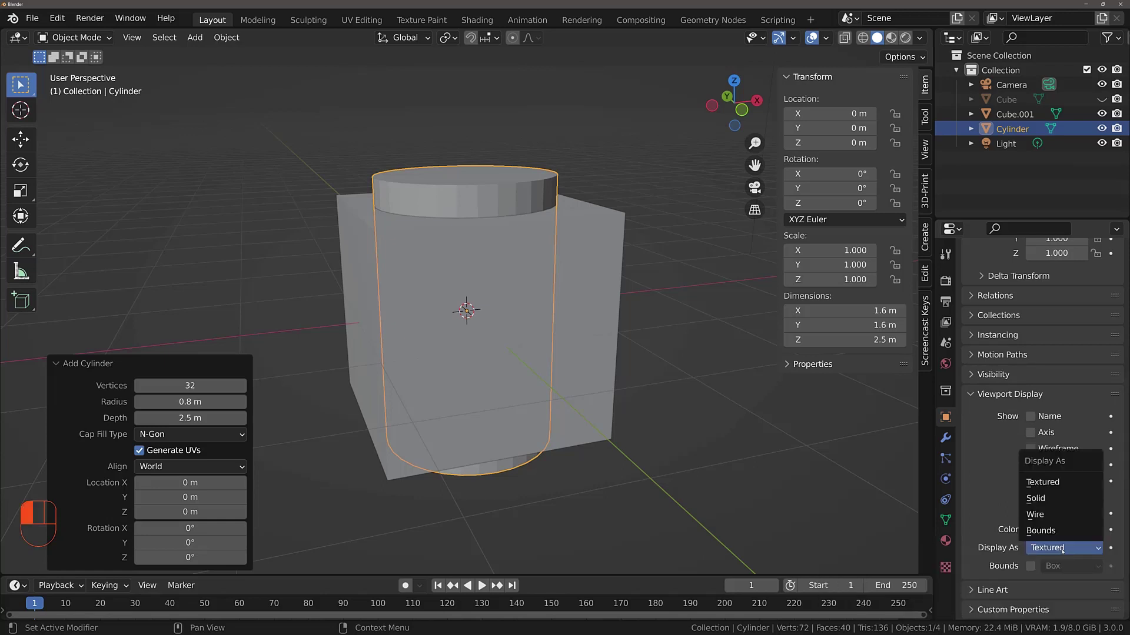
left_click(1045, 516)
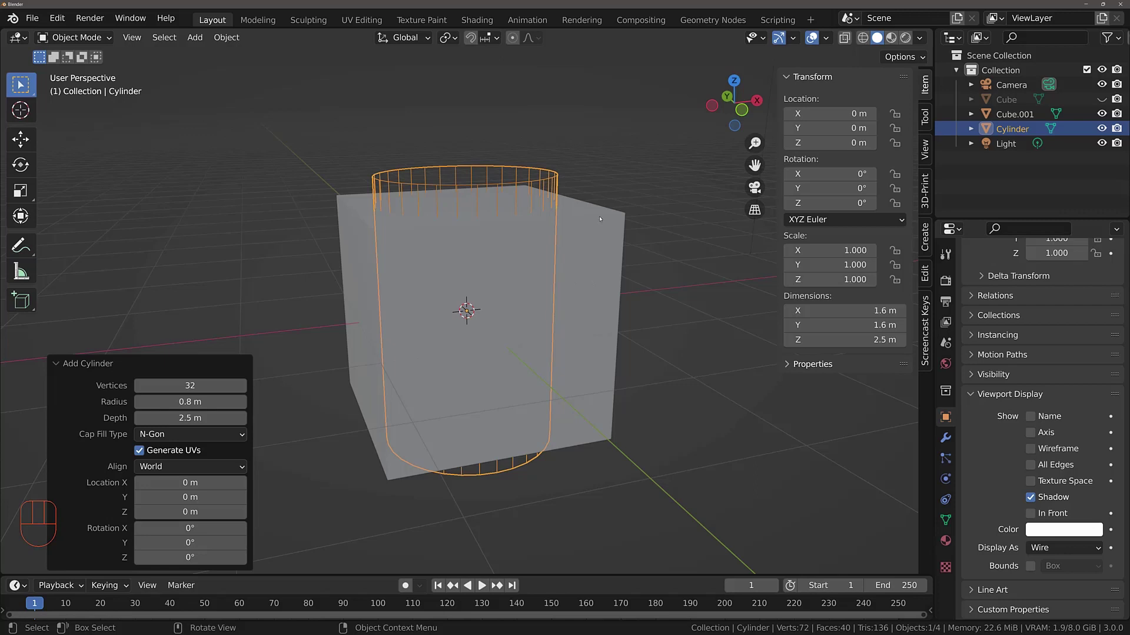
Add a Boolean modifier to the new cube and set its operation to Intersect
left_click(609, 214)
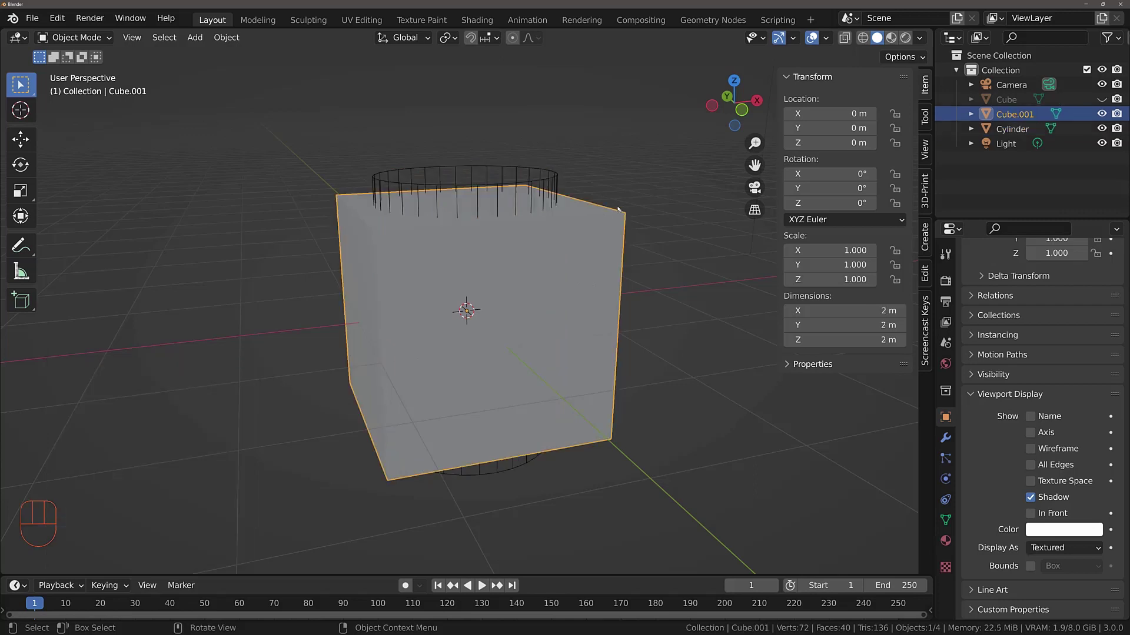
left_click(946, 438)
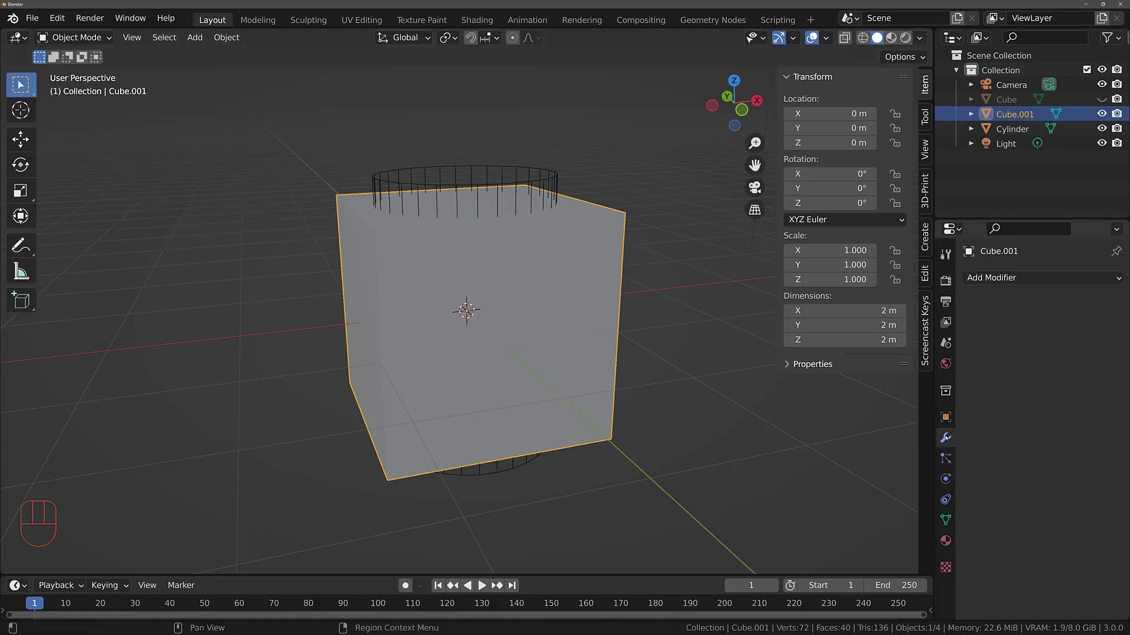
left_click(993, 279)
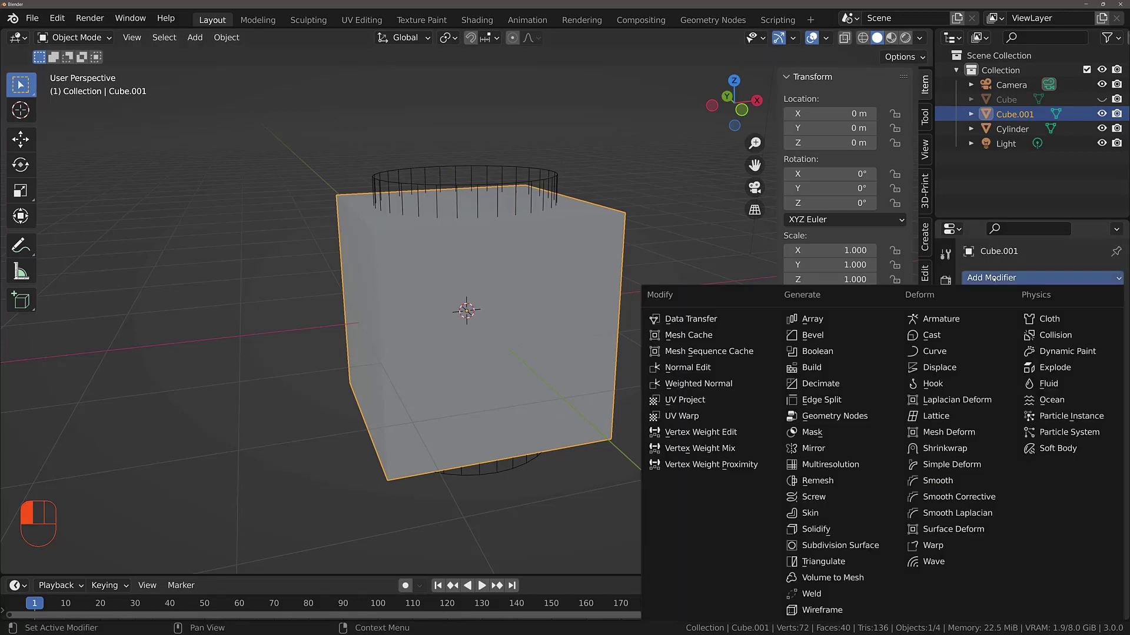
left_click(840, 352)
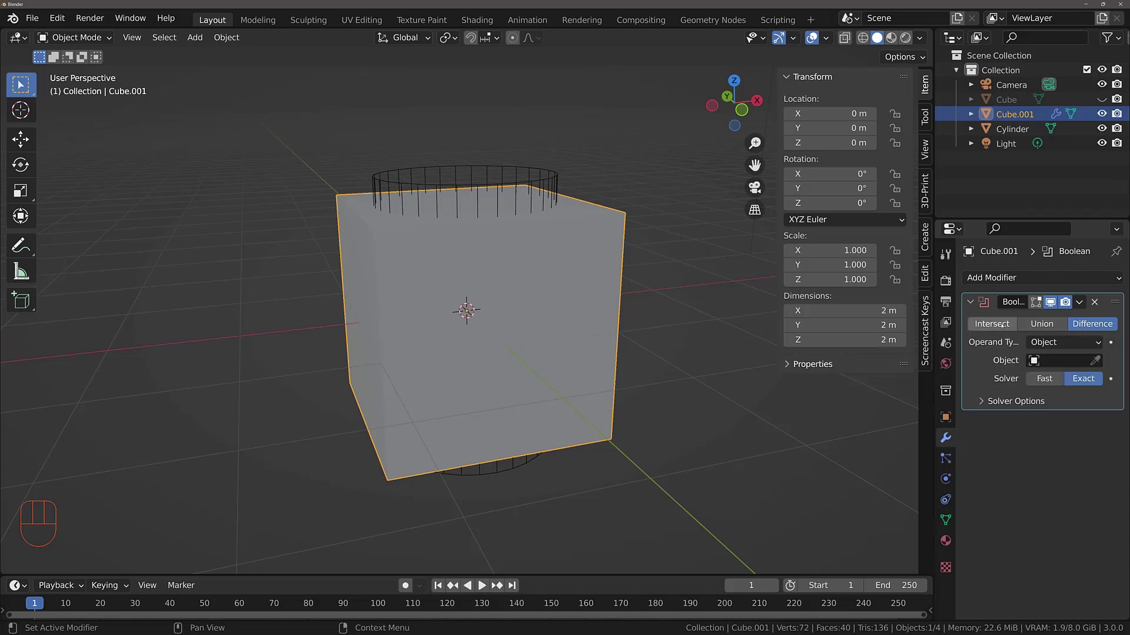
left_click(991, 323)
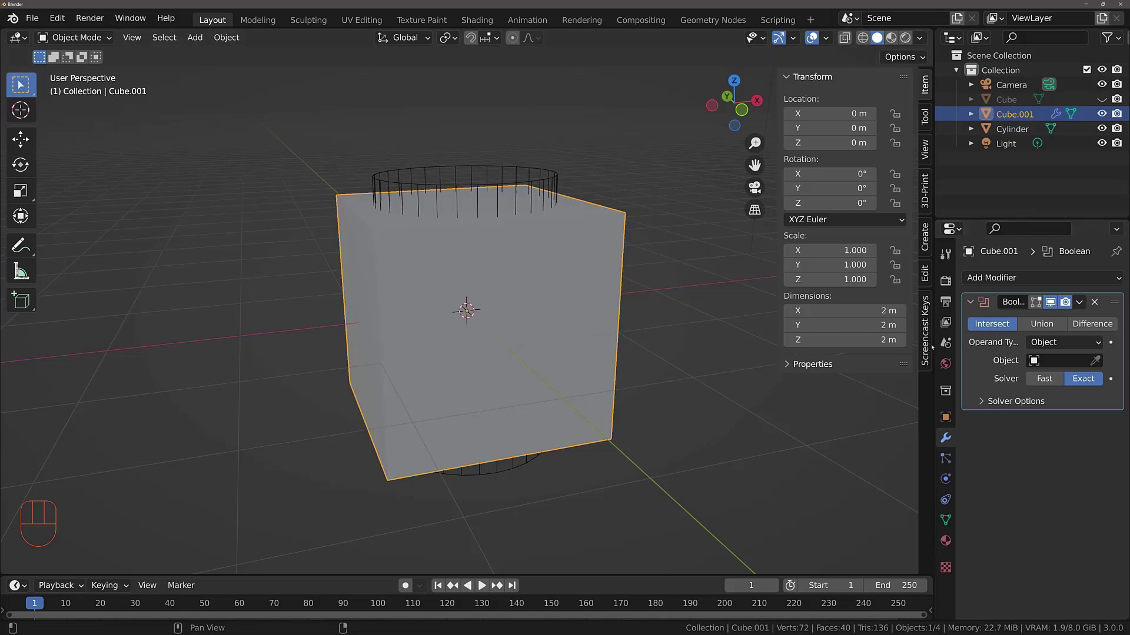
Assign the cylinder as the object of the cube's Boolean modifier
left_click_drag(933, 344, 900, 340)
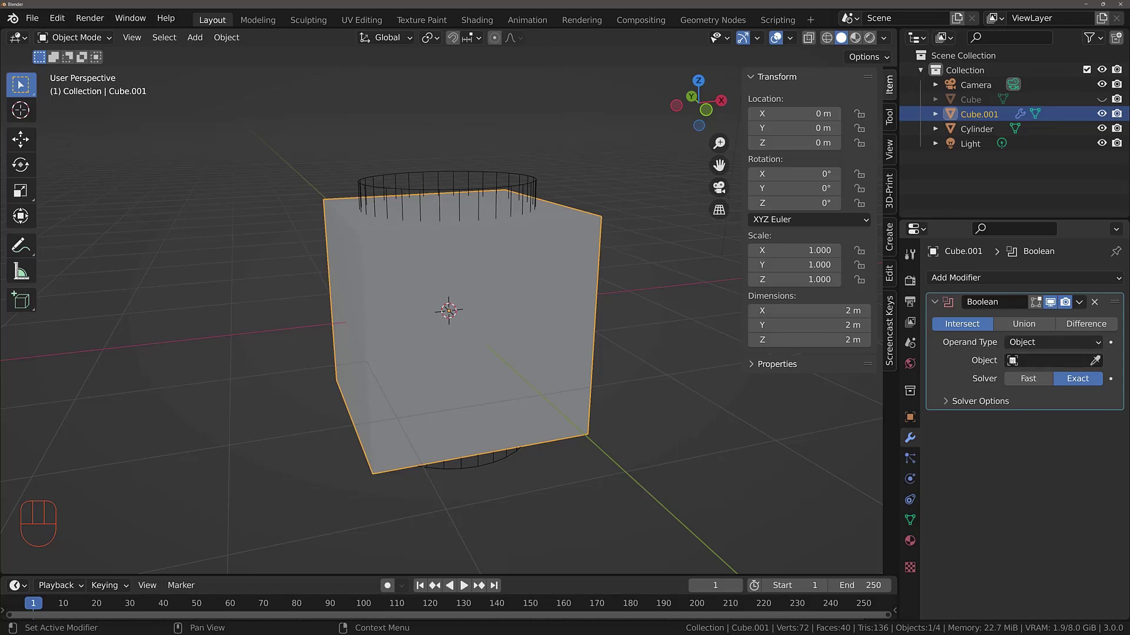
left_click(1036, 361)
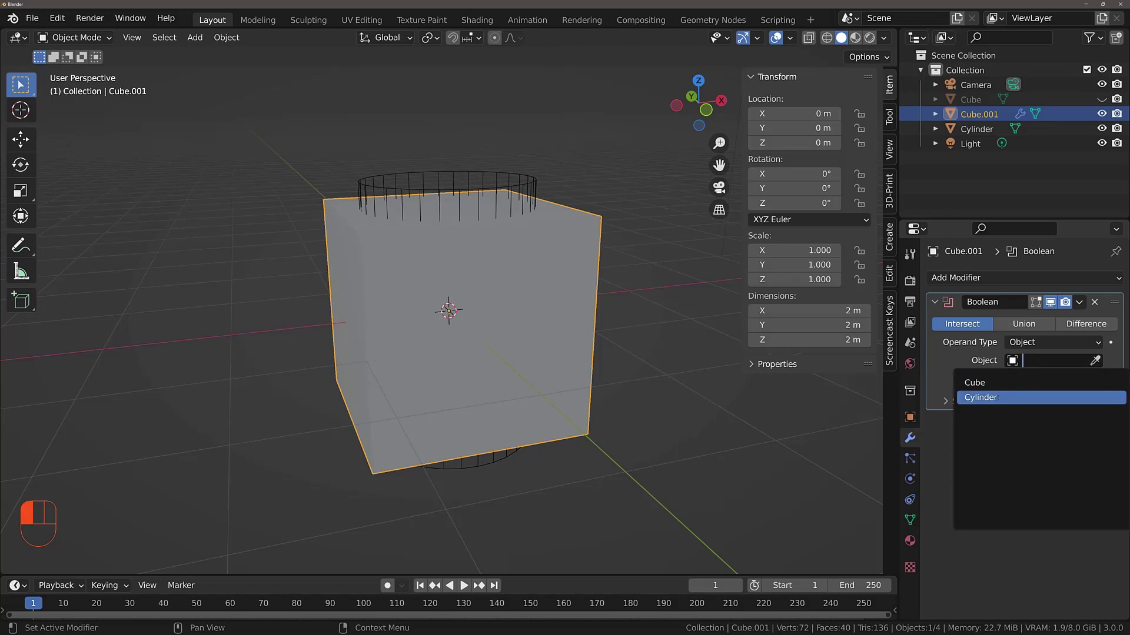
left_click(981, 397)
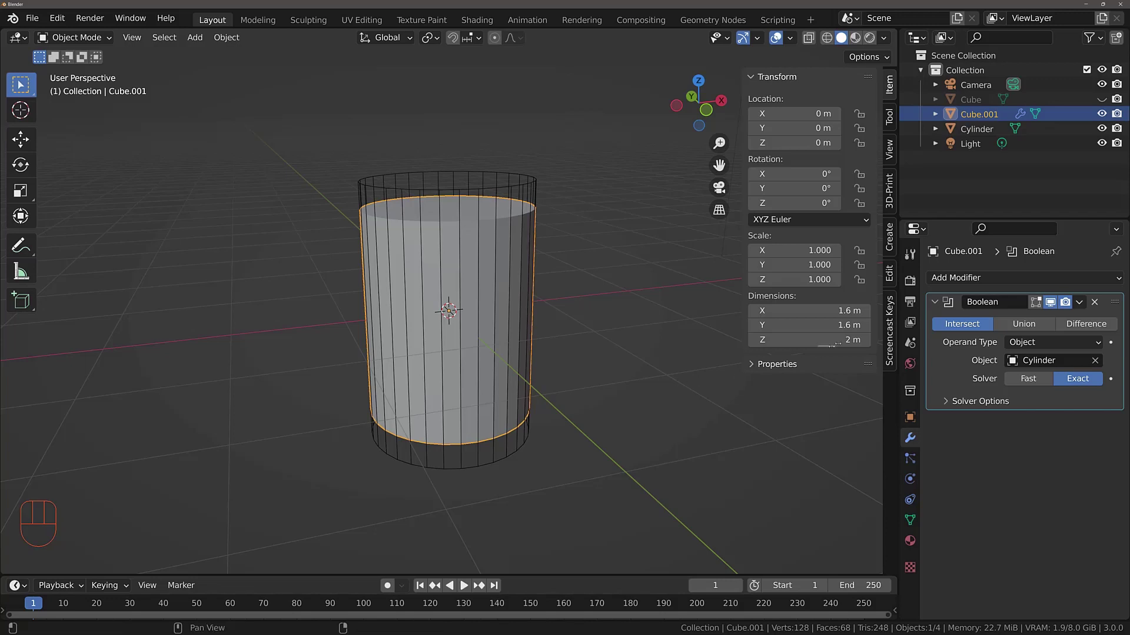
Switch the cube's Boolean operation to Union and hide the cylinder in the viewport
left_click(1015, 323)
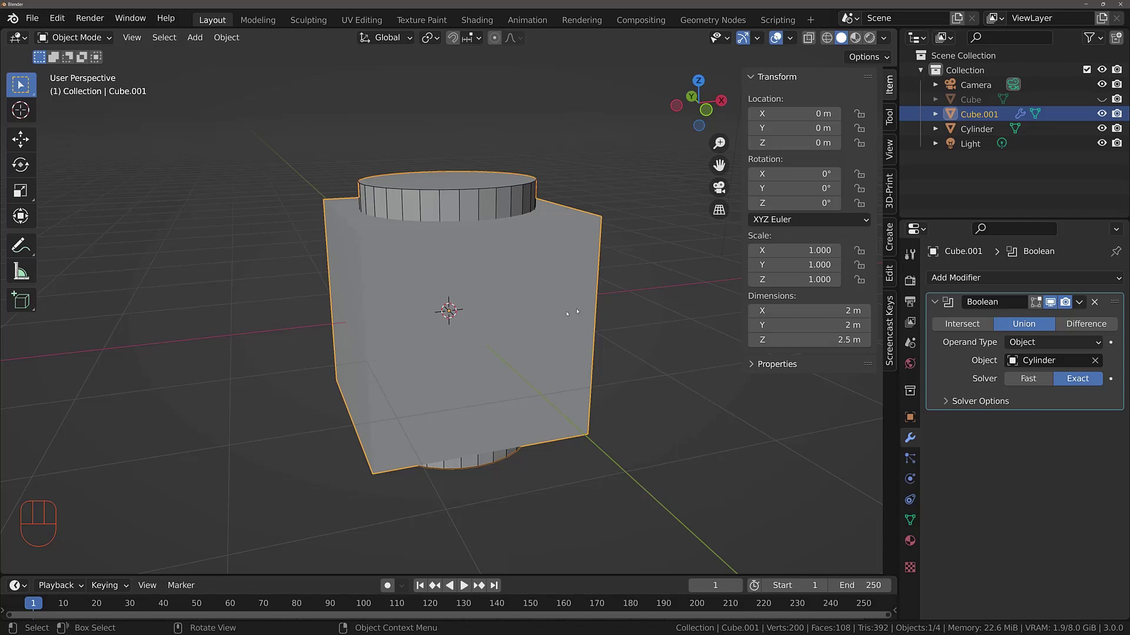
left_click(1100, 129)
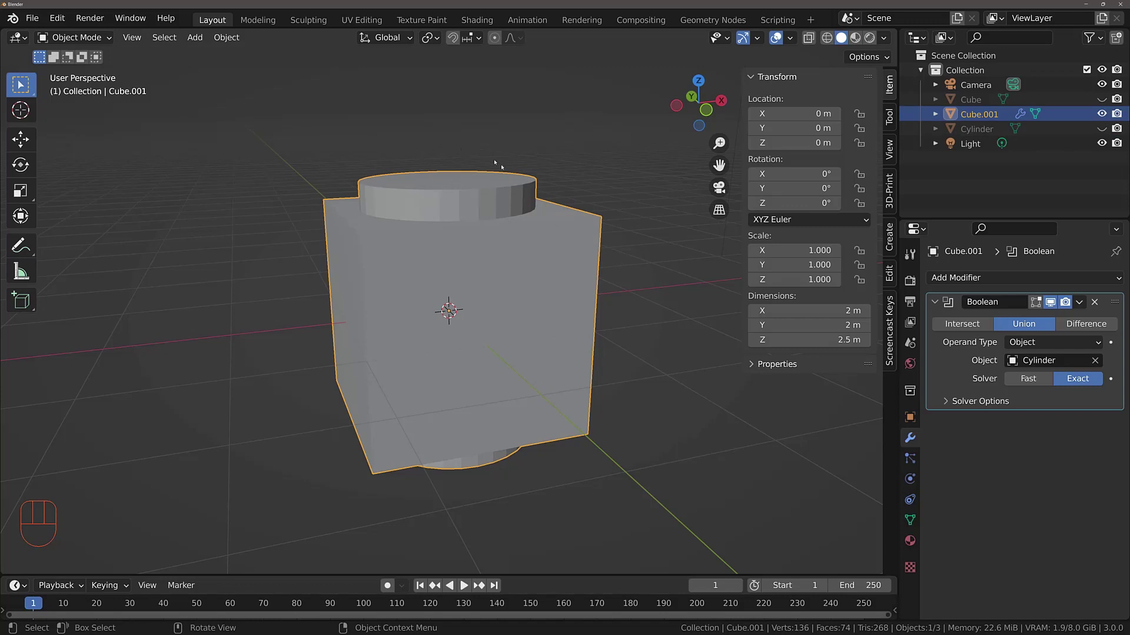
Examine the inside and outside of the united mesh where the cylinder ends meet the cube
scroll(454, 404, "up", 8)
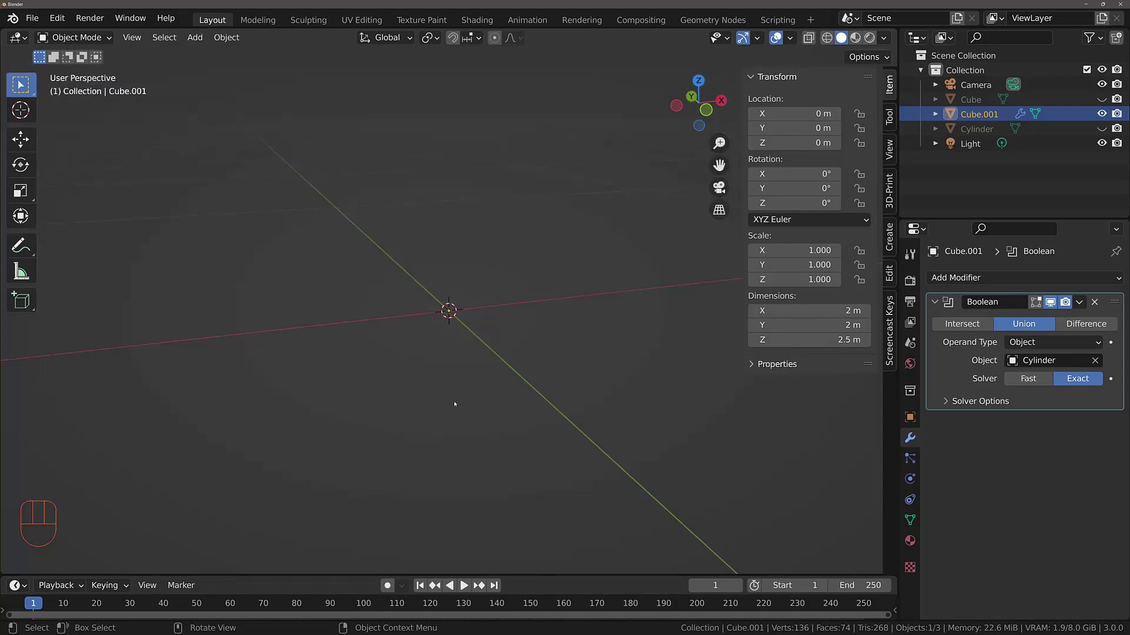
mouse_move(454, 404)
middle_mouse_down()
mouse_move(408, 383)
mouse_move(220, 370)
mouse_move(156, 419)
mouse_move(435, 381)
mouse_move(577, 316)
mouse_move(585, 383)
middle_mouse_up()
scroll(579, 315, "down", 5)
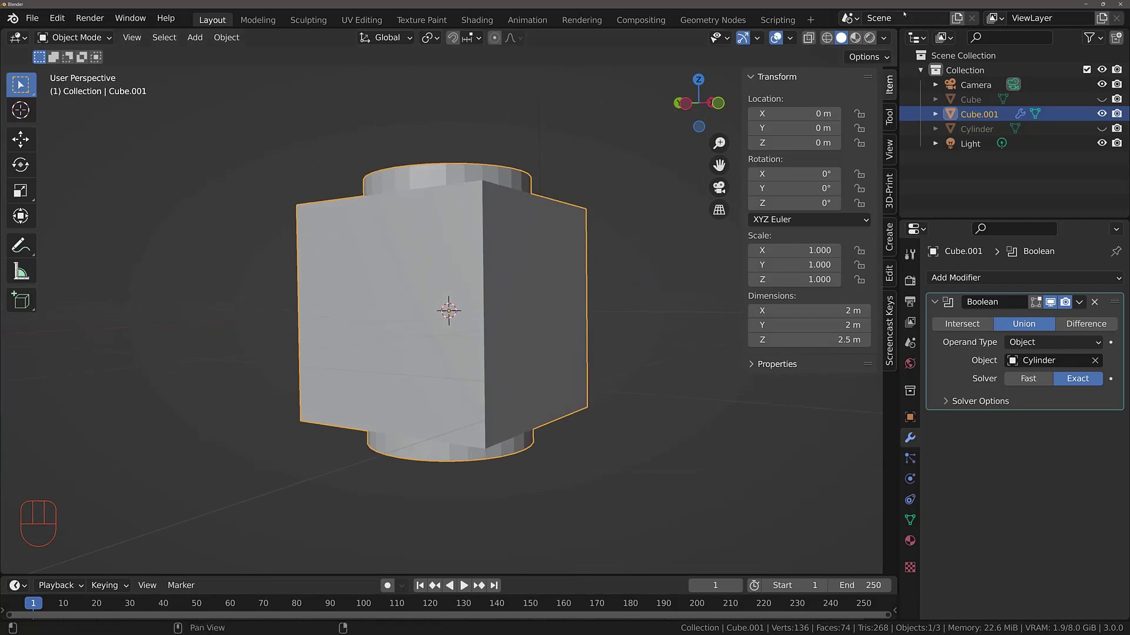
left_click(885, 38)
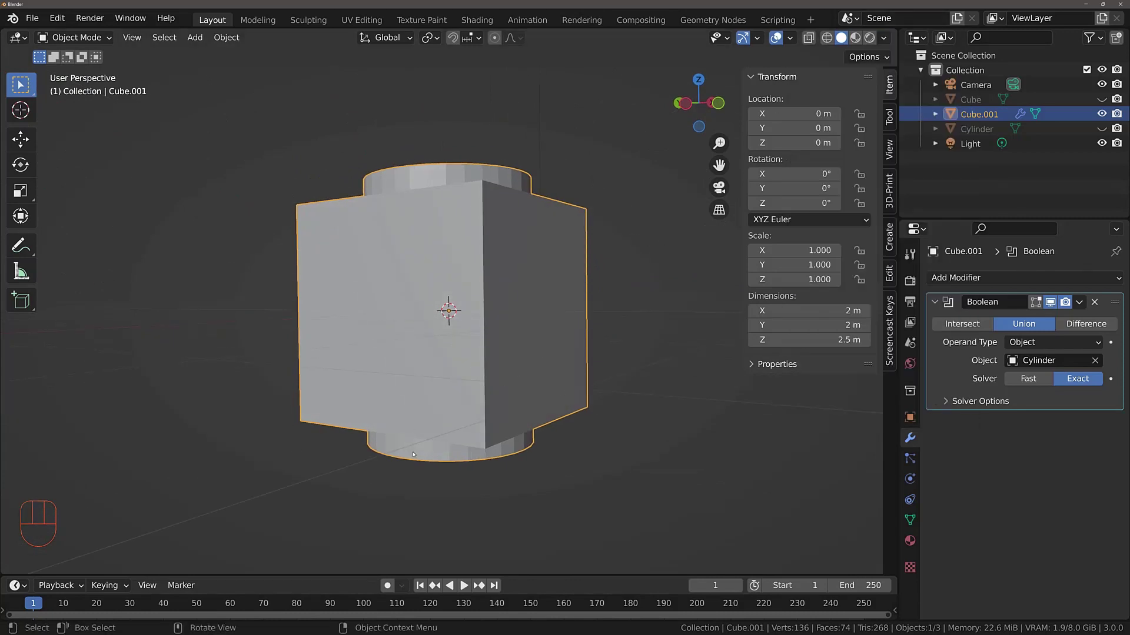
scroll(413, 454, "up", 6)
middle_click_drag(413, 453, 391, 460)
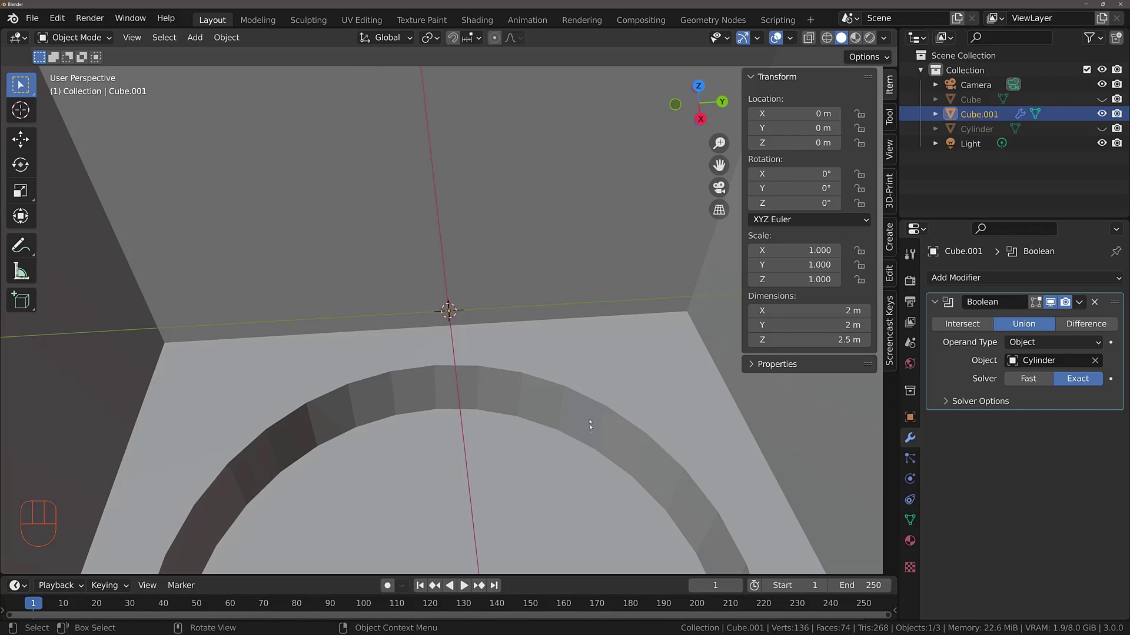
middle_click_drag(543, 425, 649, 204)
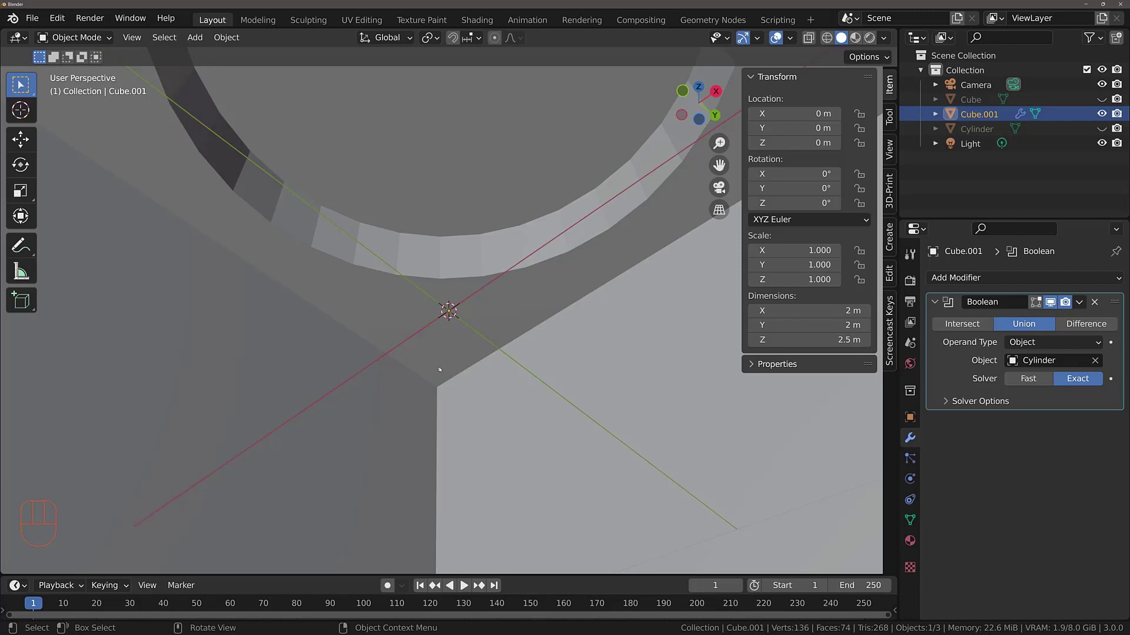
scroll(453, 349, "down", 5)
middle_click_drag(453, 349, 557, 467)
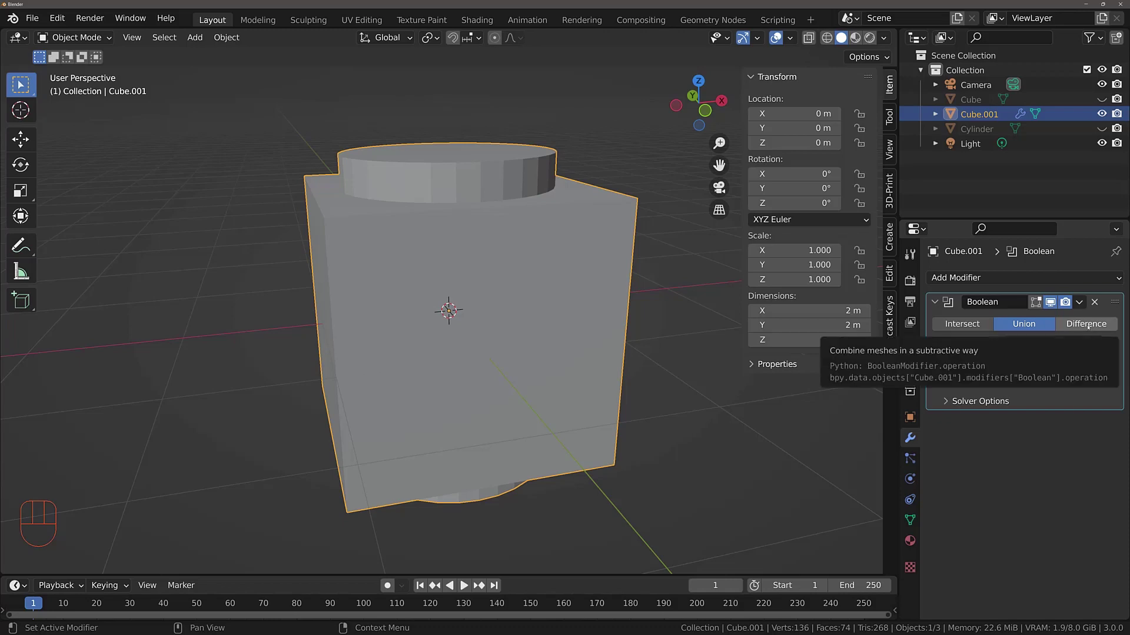
Set the cube's Boolean operation to Difference, check the hole through the cube, and show the cylinder in the viewport again
left_click(1086, 325)
middle_click_drag(447, 236, 462, 277)
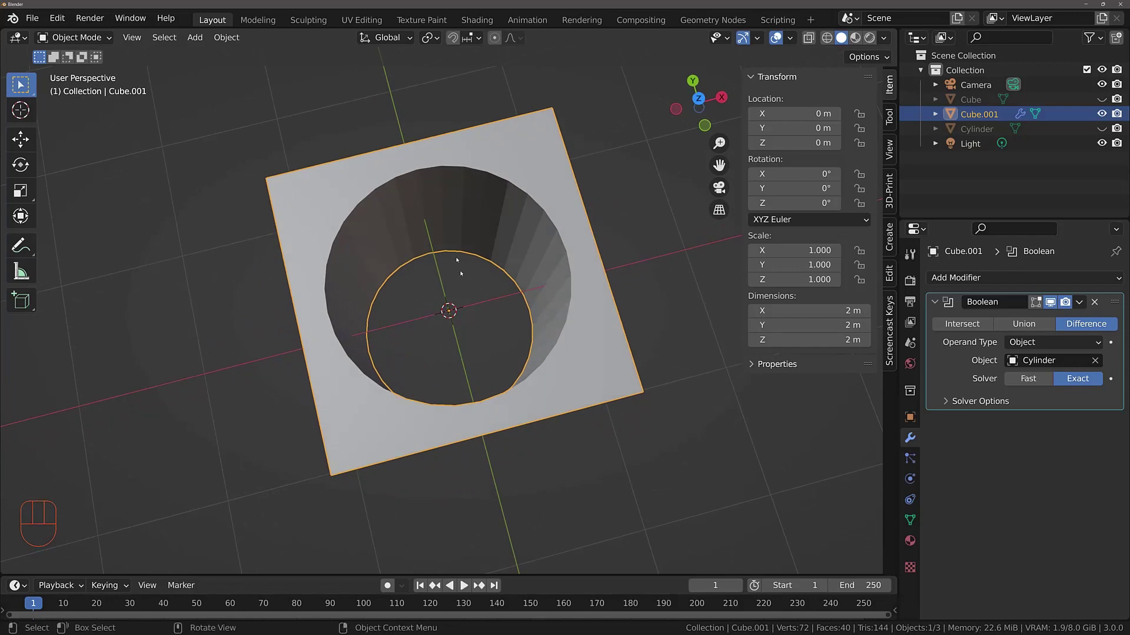
middle_click_drag(432, 322, 497, 352)
middle_click_drag(471, 415, 474, 454)
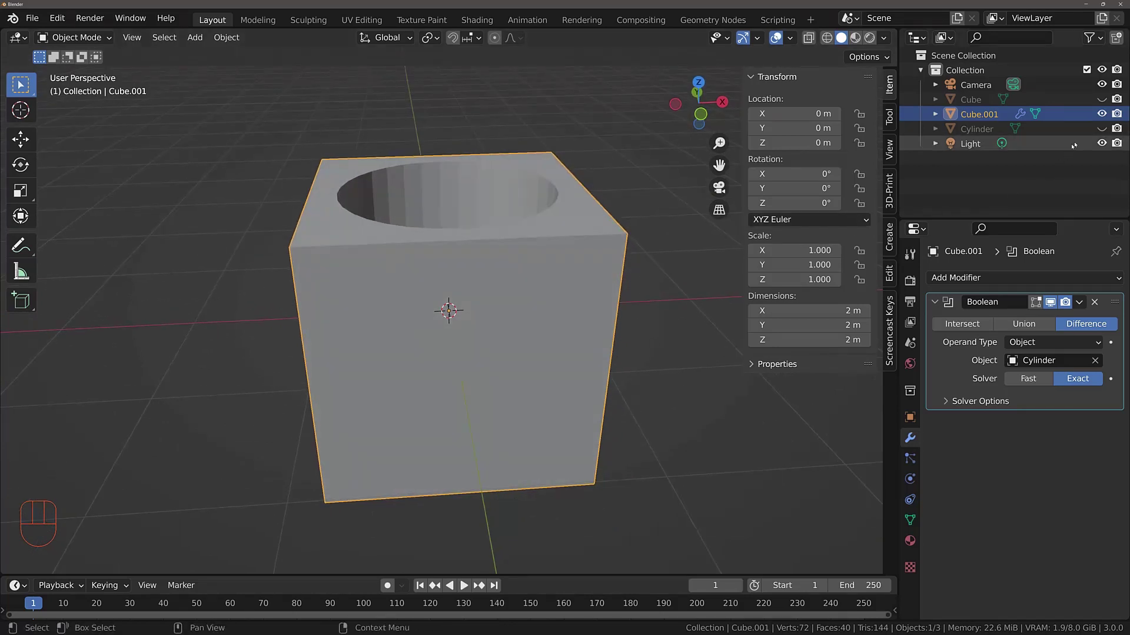
left_click(1101, 129)
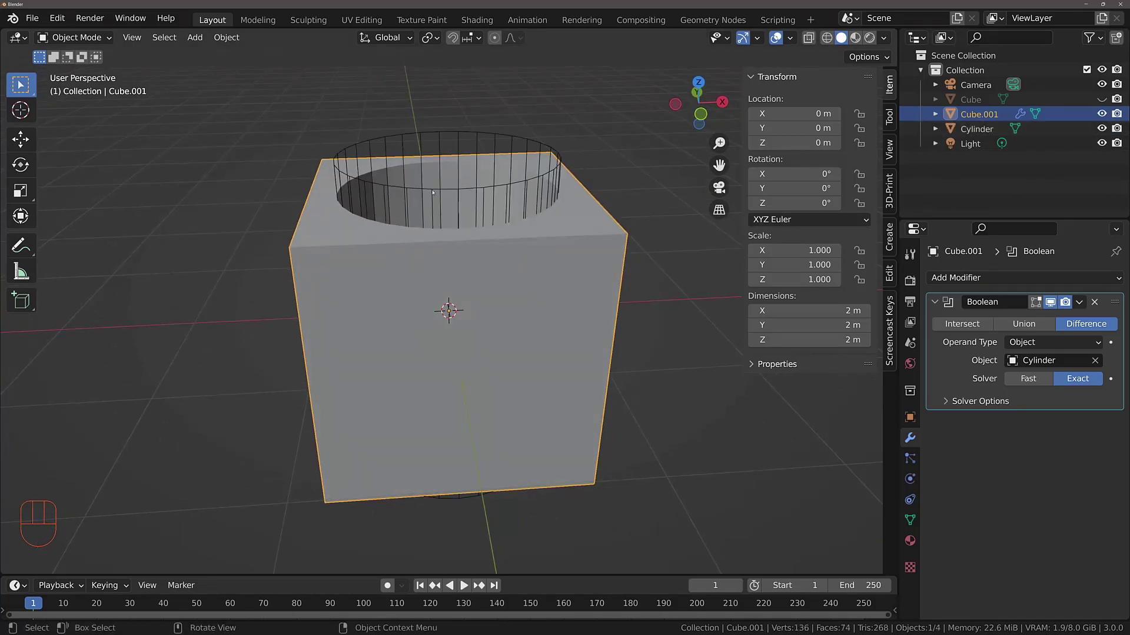
Raise the cylinder about 0.72 m along the Z axis and inspect the cut from above and below
left_click(487, 208)
key("g")
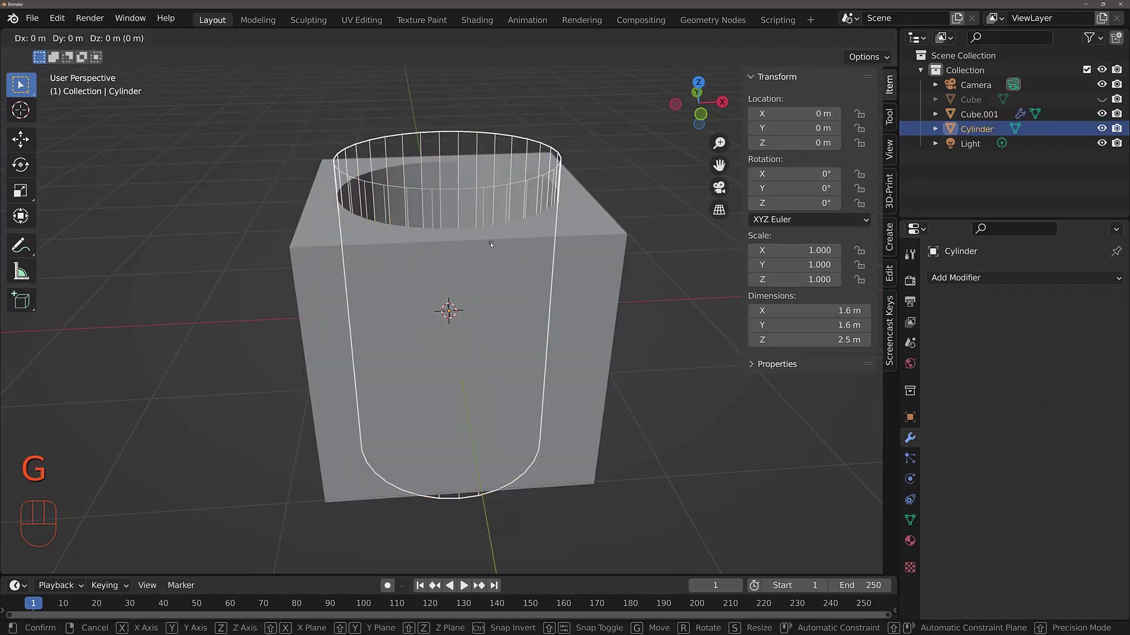
key("z")
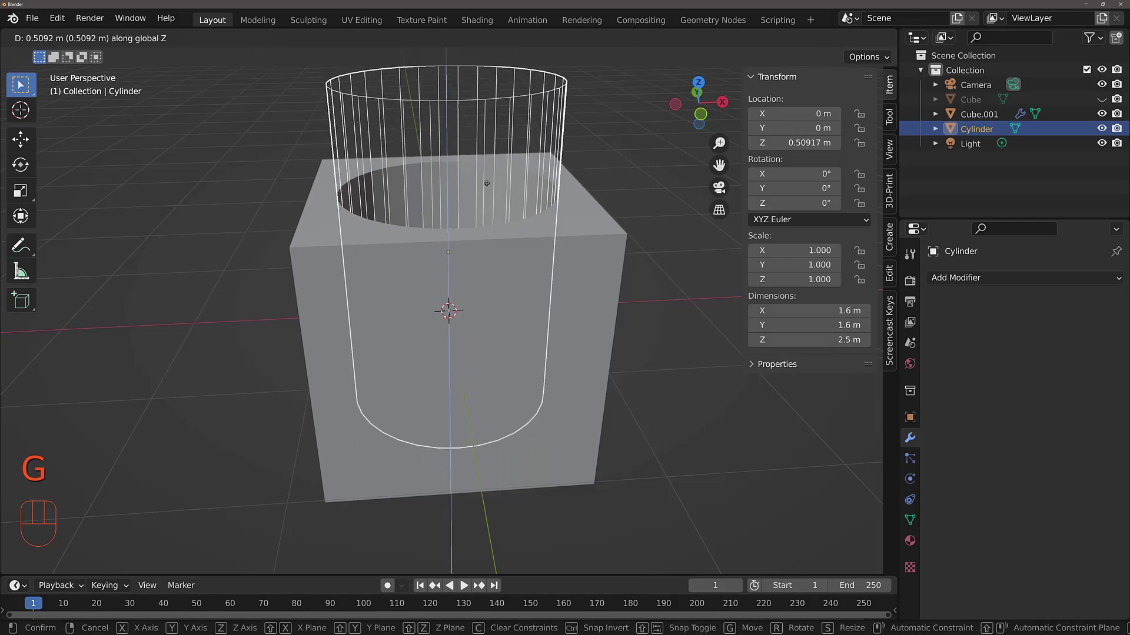
left_click(490, 177)
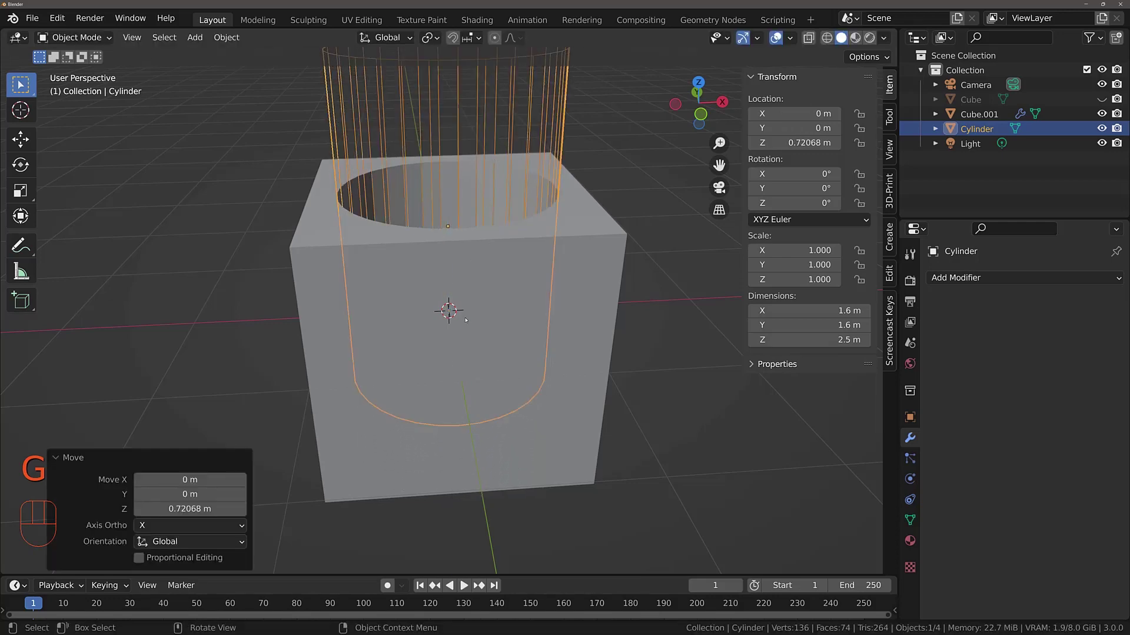
middle_click_drag(477, 413, 478, 335)
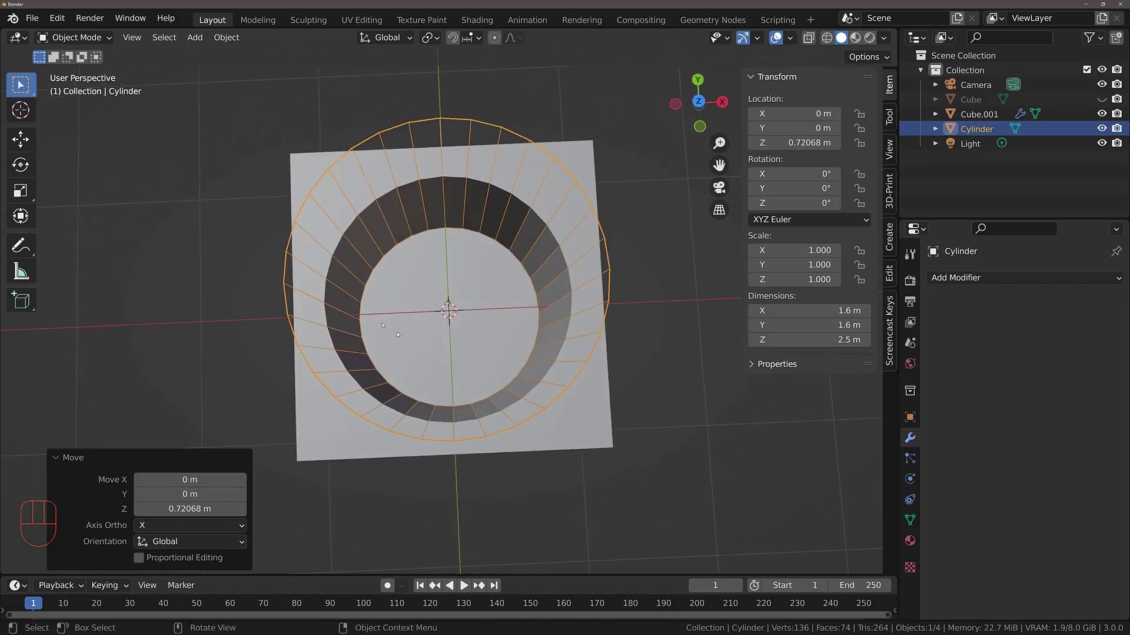
middle_click_drag(428, 350, 472, 126)
middle_click_drag(447, 170, 512, 282)
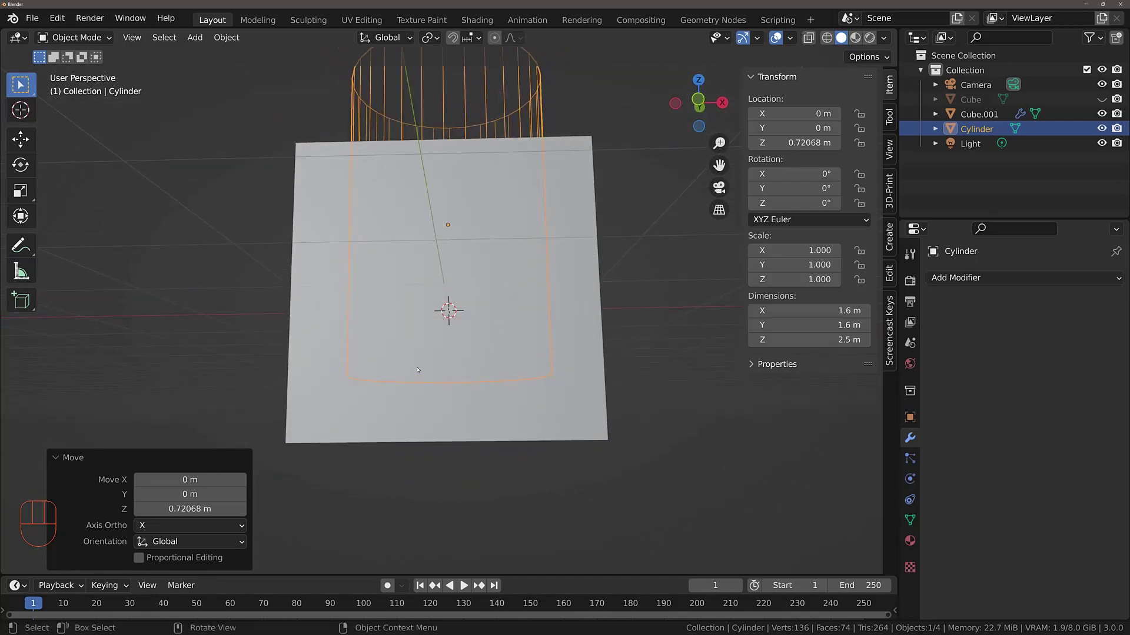
middle_click_drag(397, 386, 467, 349)
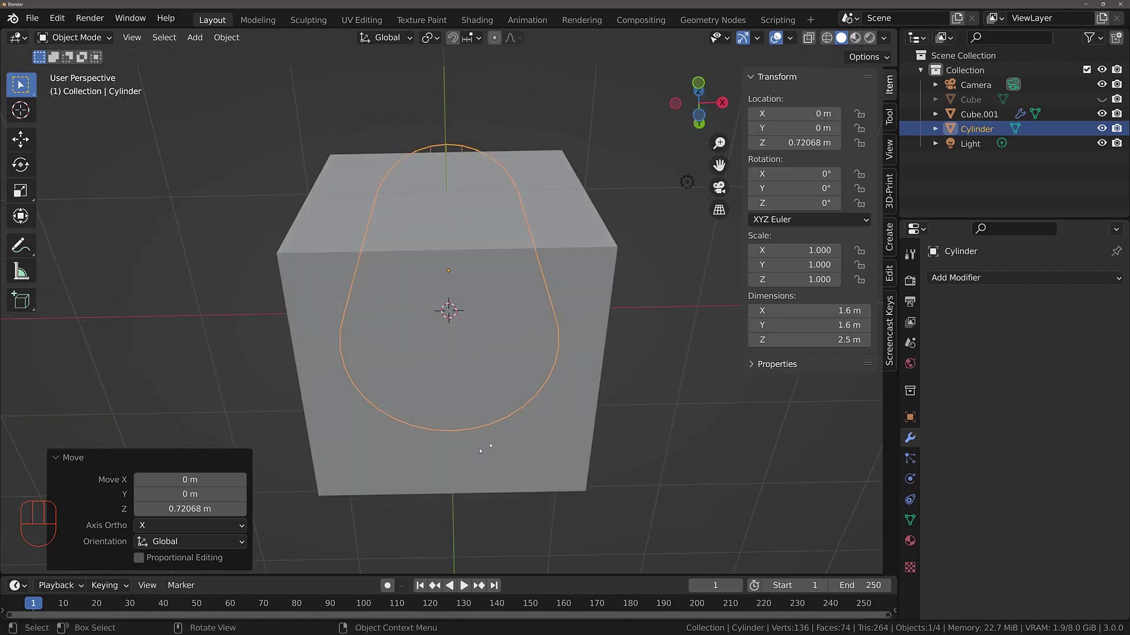
middle_click_drag(482, 313, 486, 433)
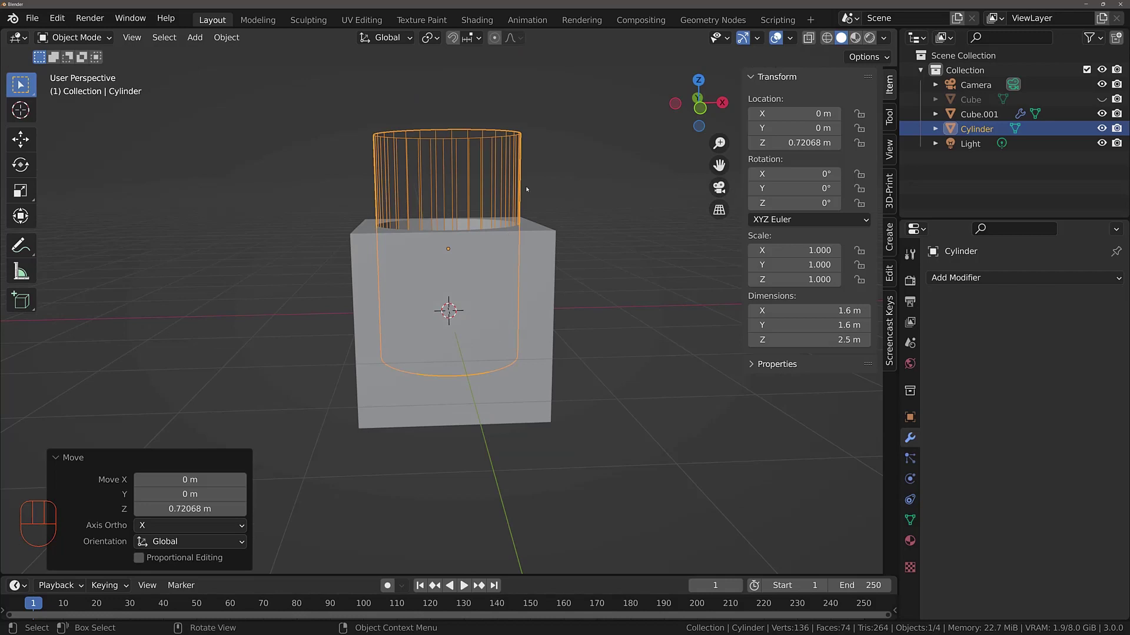
Move the cylinder freely to the cube's side by about 0.86 m in X, -0.23 m in Y and -0.84 m in Z
key("g")
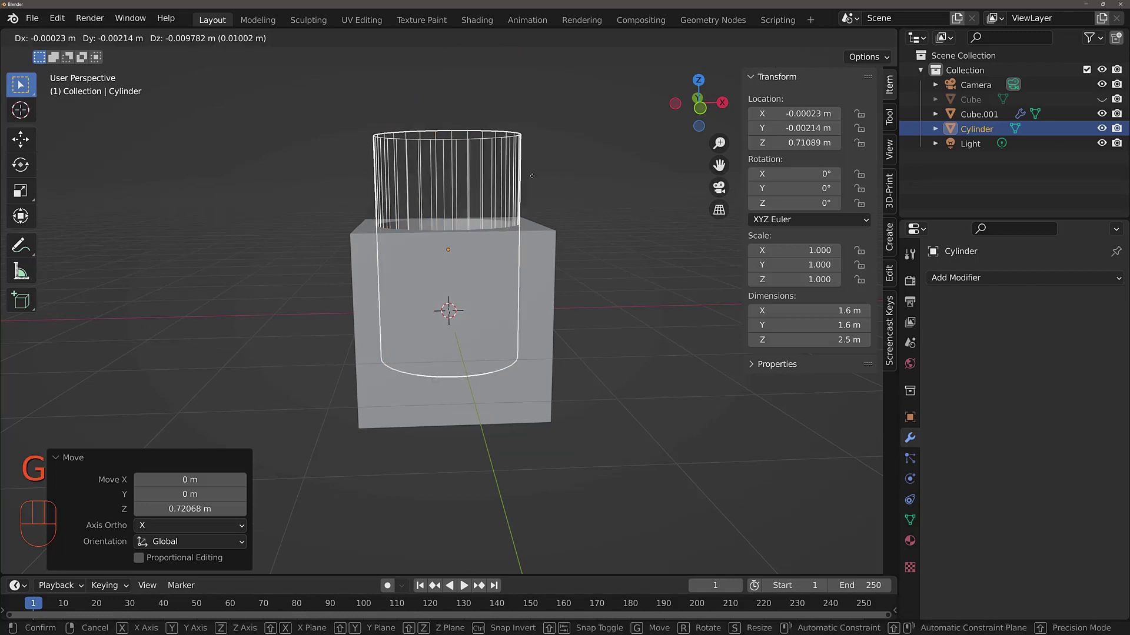
left_click(609, 239)
middle_click_drag(609, 238, 457, 232)
middle_click_drag(434, 286, 600, 290)
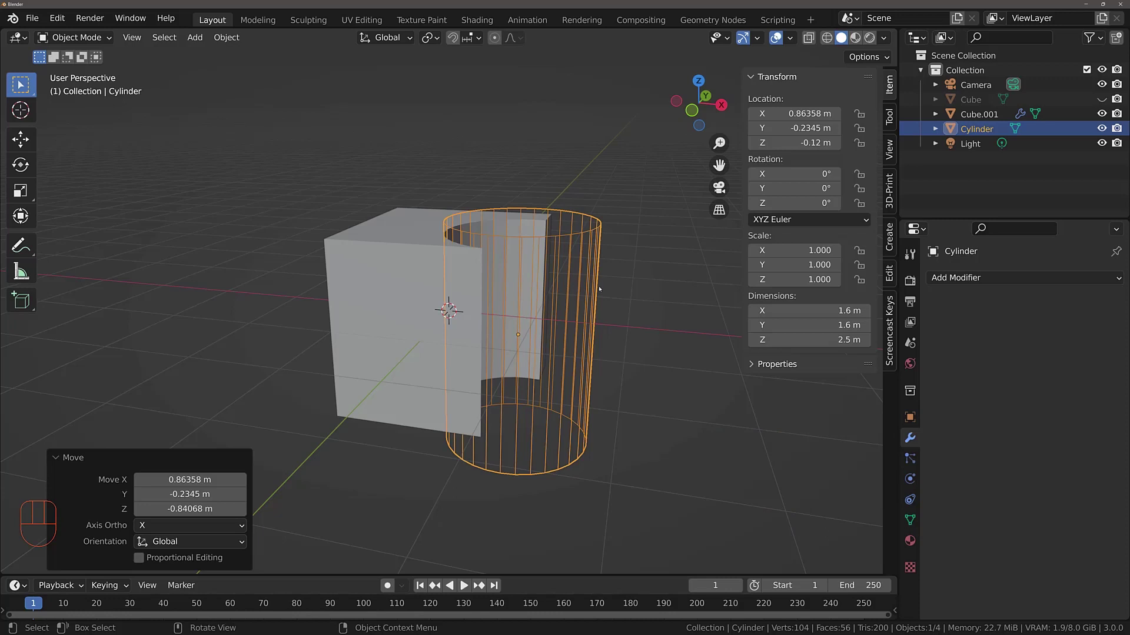
middle_click_drag(423, 298, 525, 267)
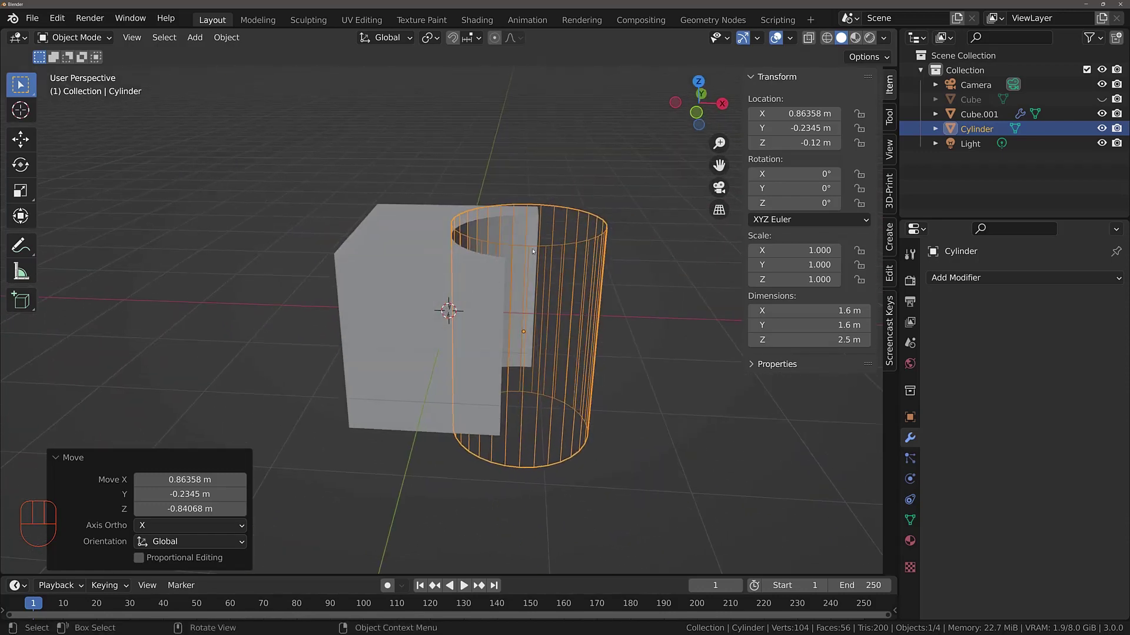
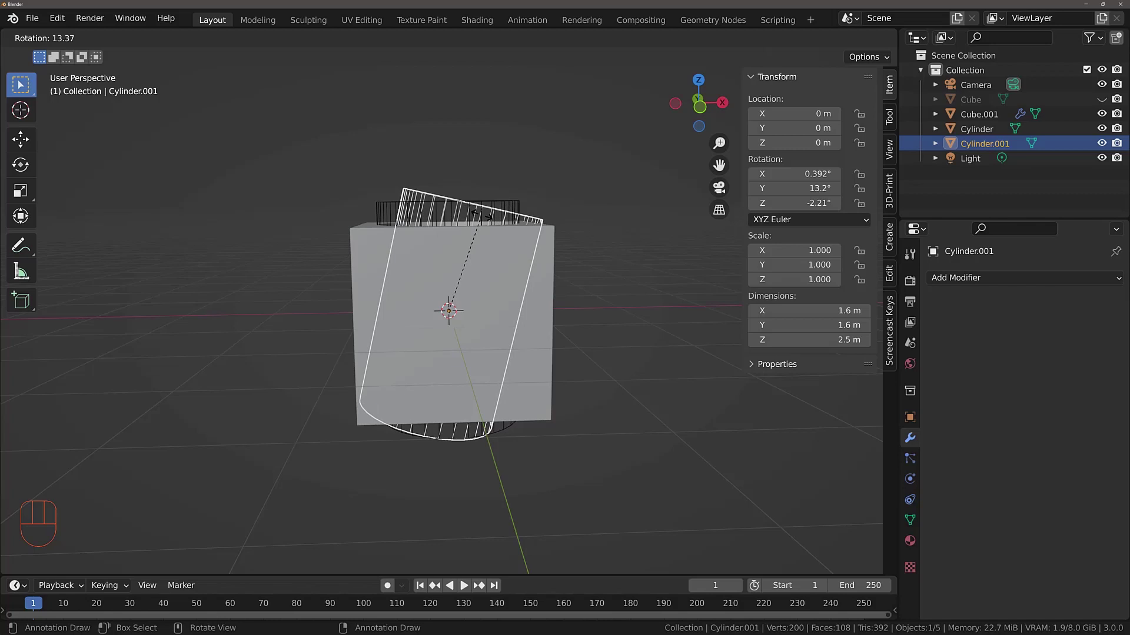
Rotate the duplicated cylinder 90° about the global Y axis
key("y")
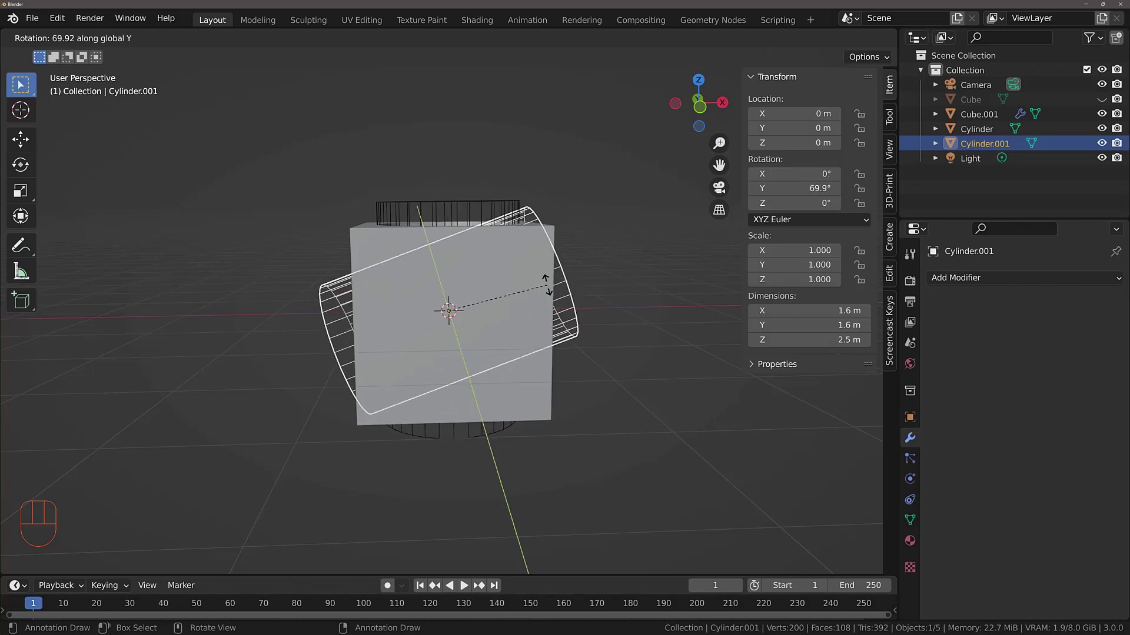
type("90")
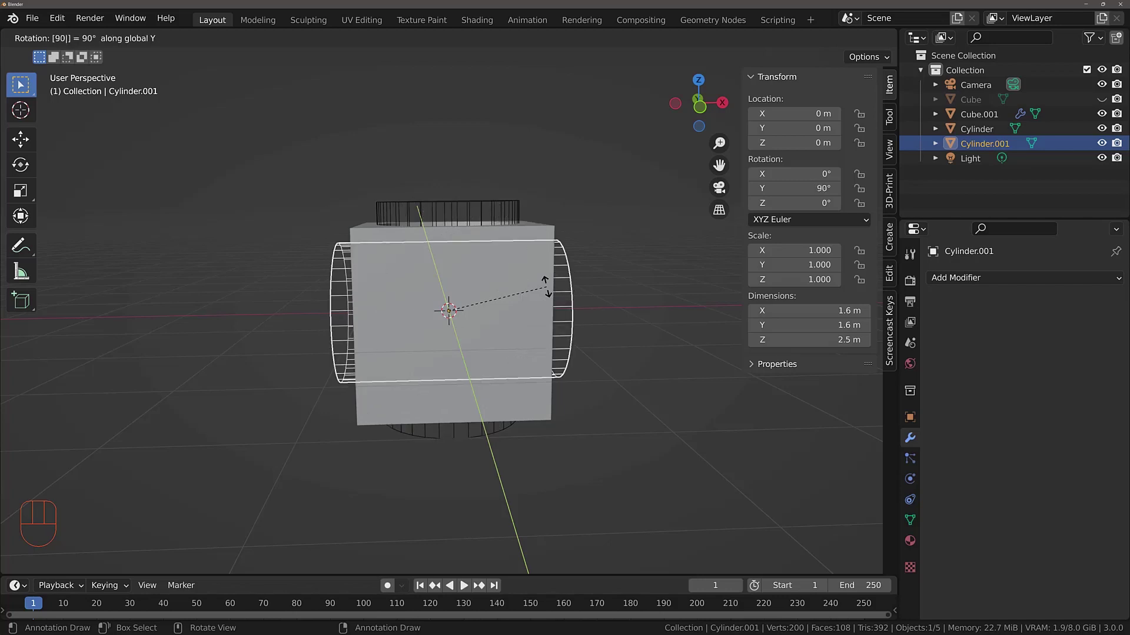
key("Return")
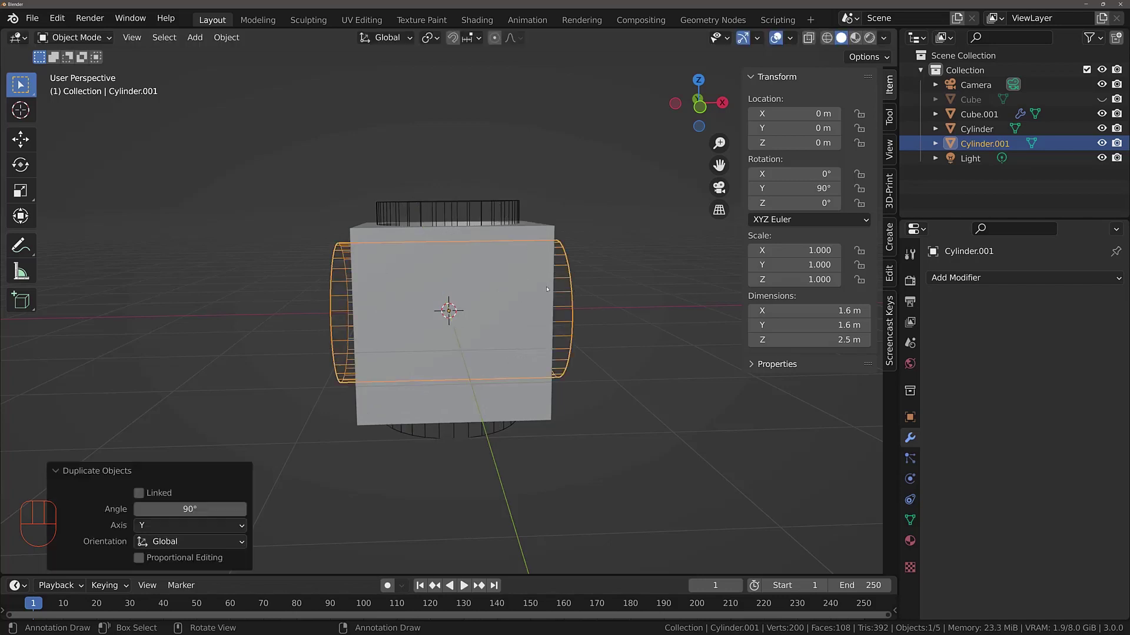
Duplicate the upright cylinder in place and rotate the copy 90° about the global X axis
left_click(440, 204)
middle_click_drag(473, 208, 536, 230)
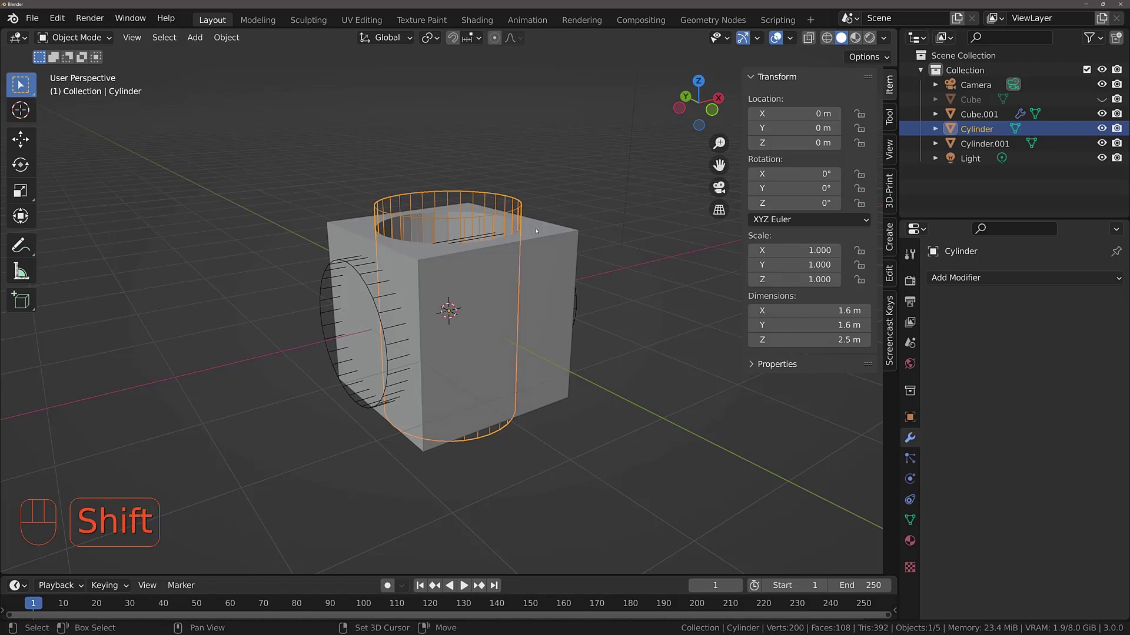
key("shift+d")
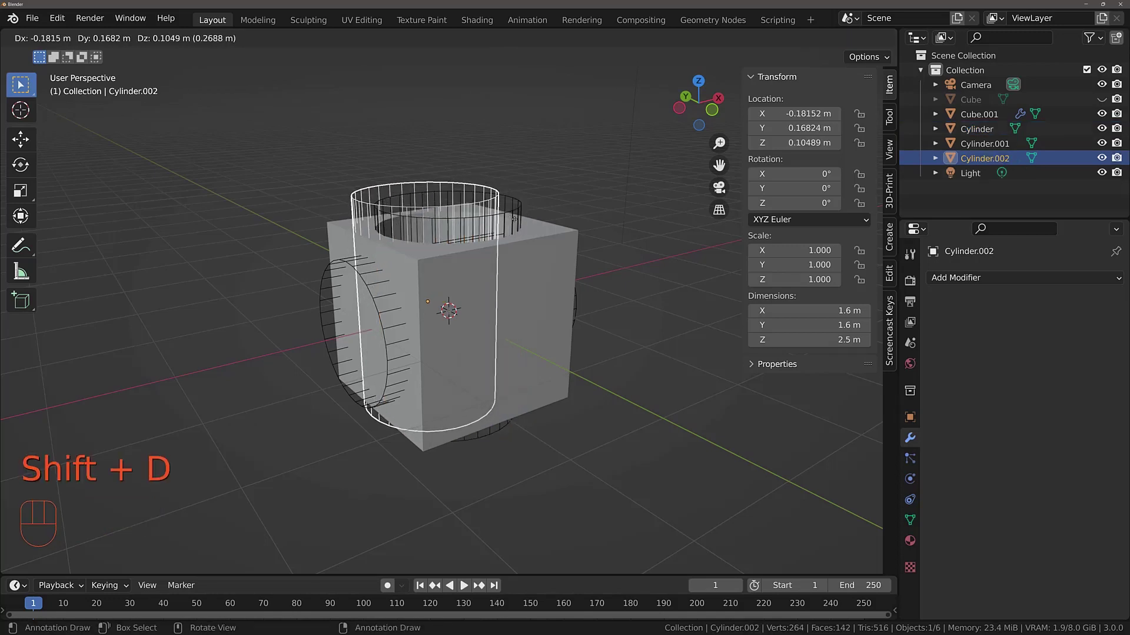
key("r")
key("x")
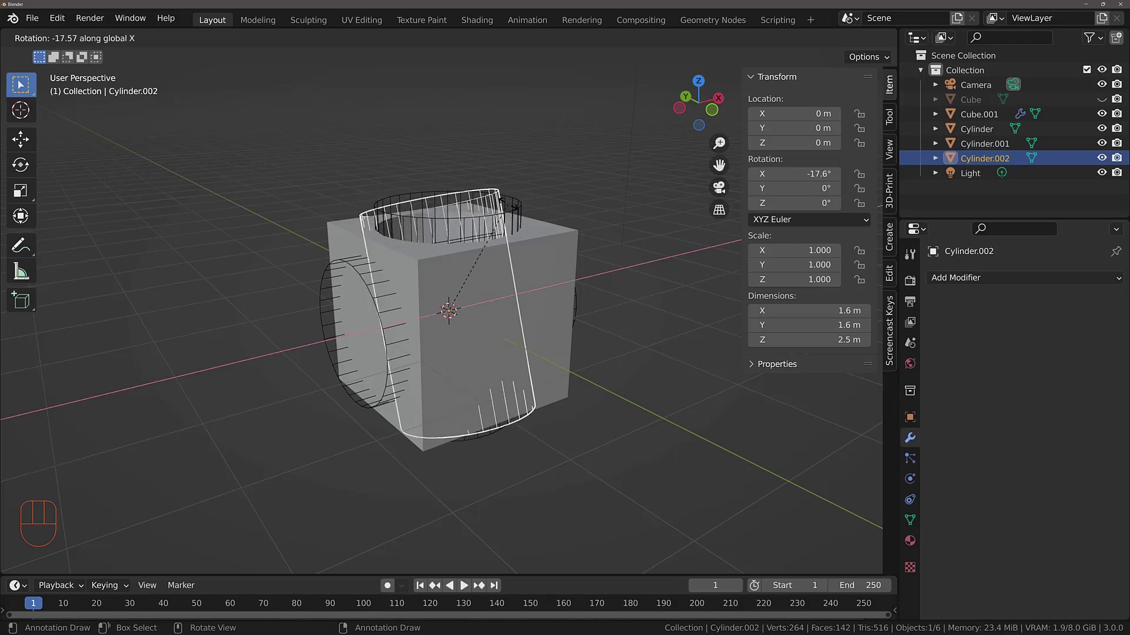
type("90")
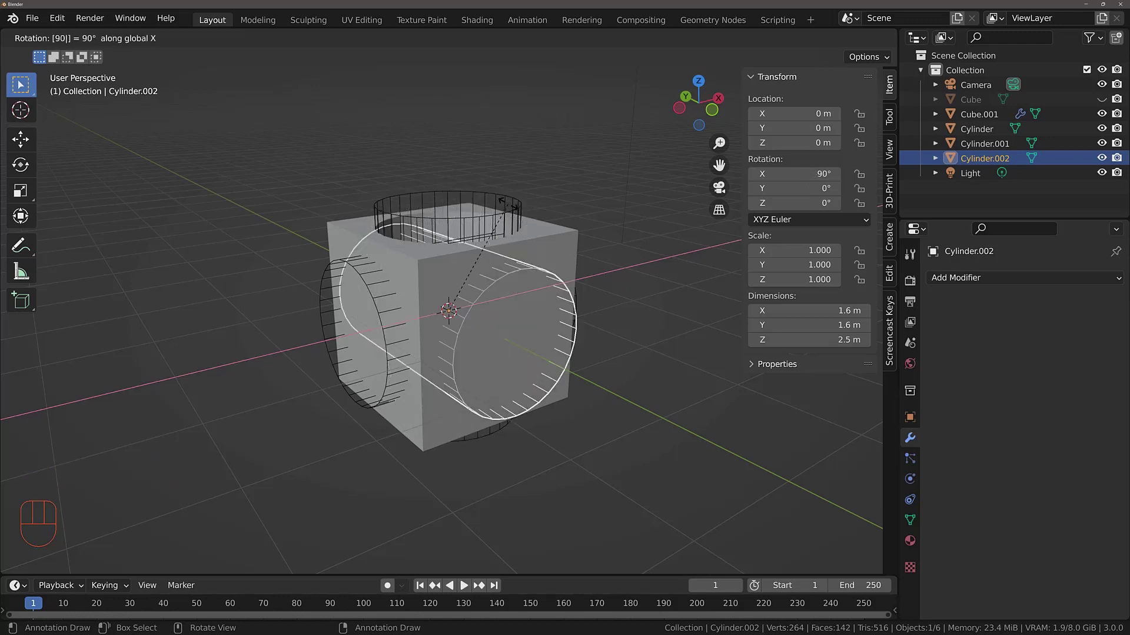
key("Return")
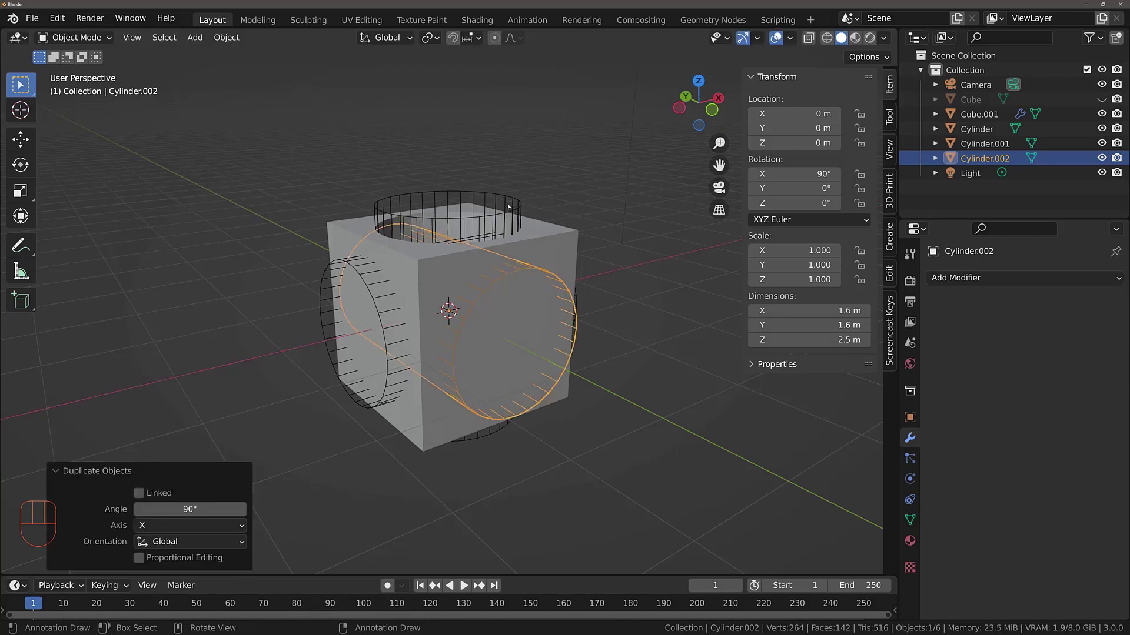
Move the three cylinders into a new collection named Boolean
middle_click_drag(399, 219, 561, 182)
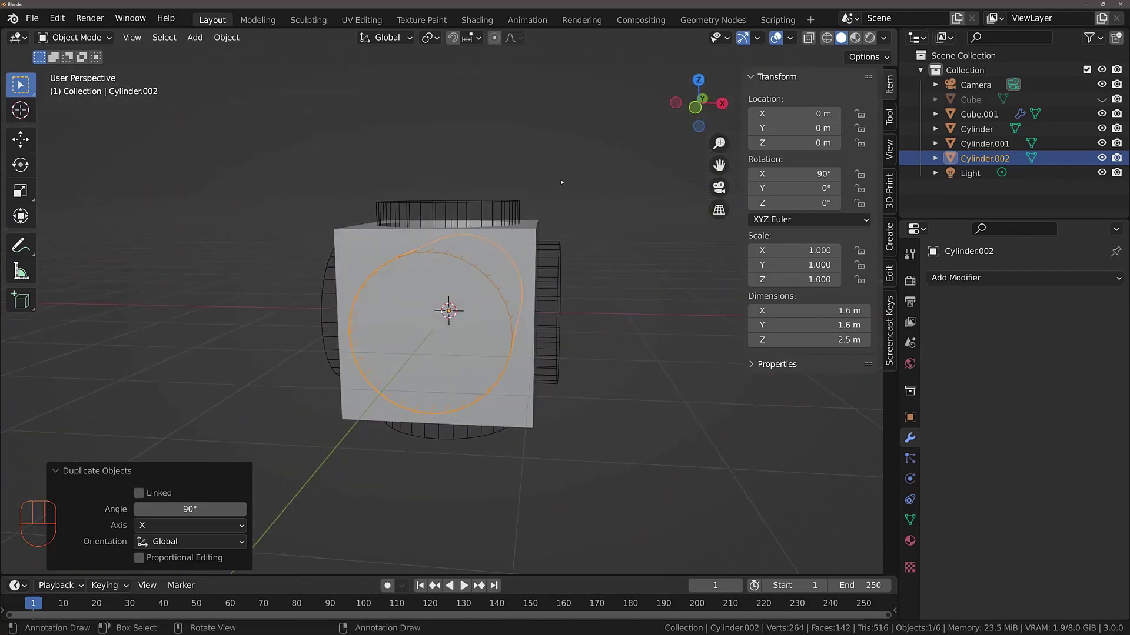
left_click(557, 257, "shift")
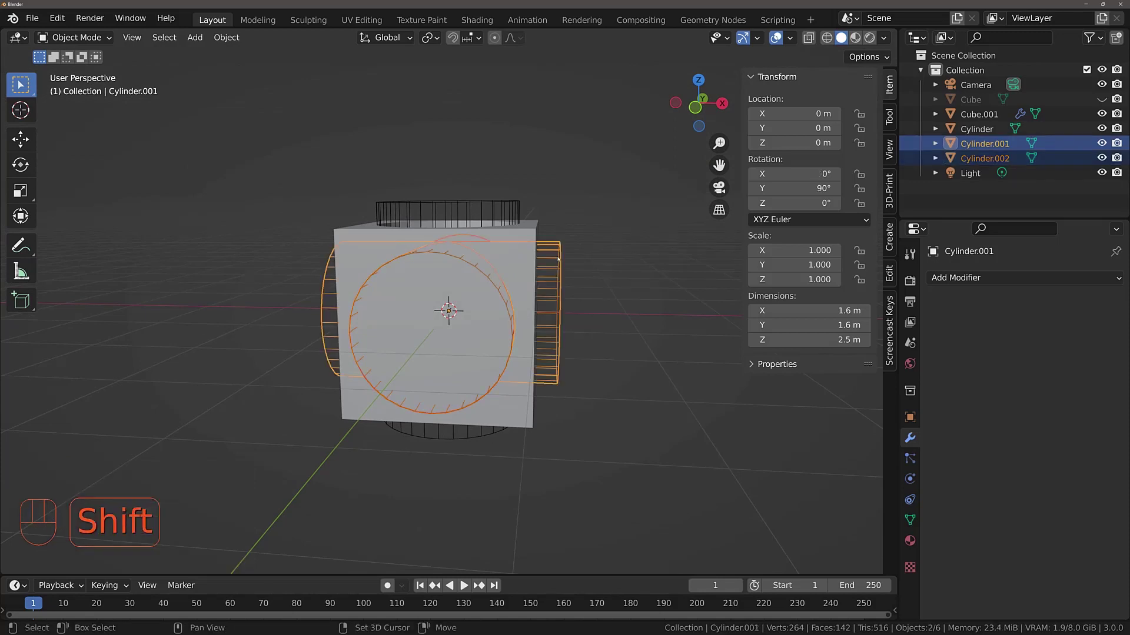
left_click(500, 202, "shift")
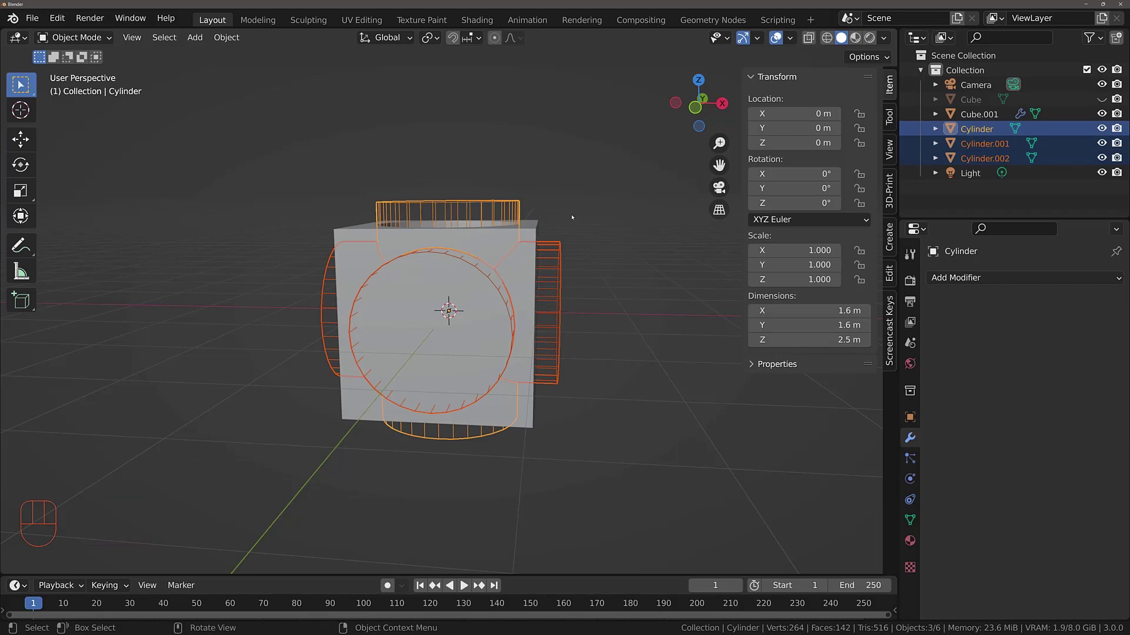
key("m")
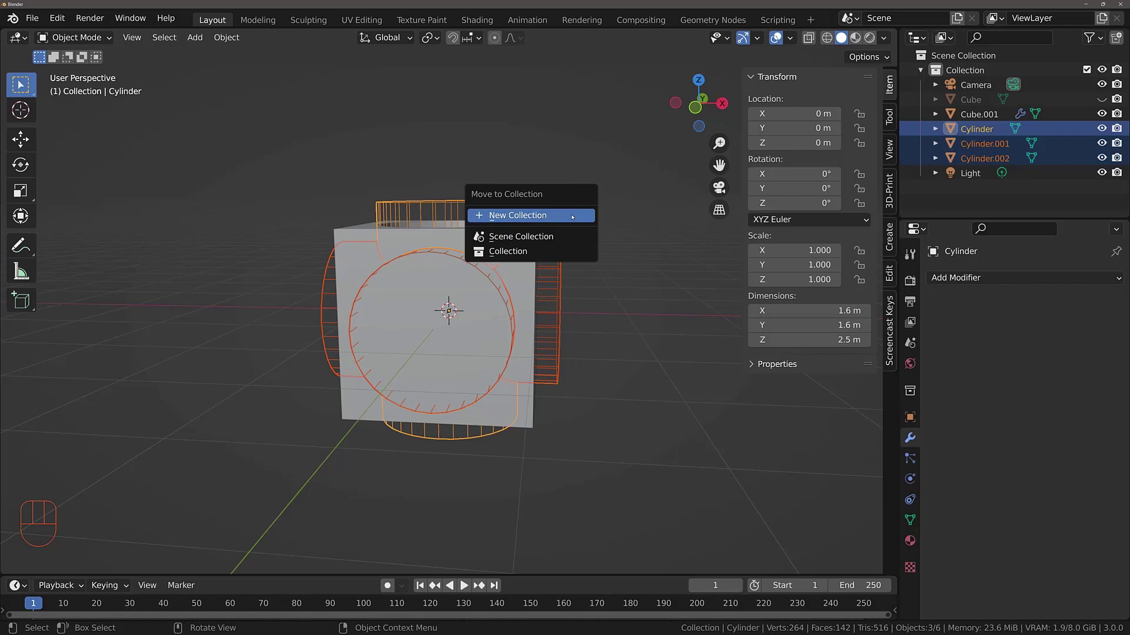
left_click(572, 216)
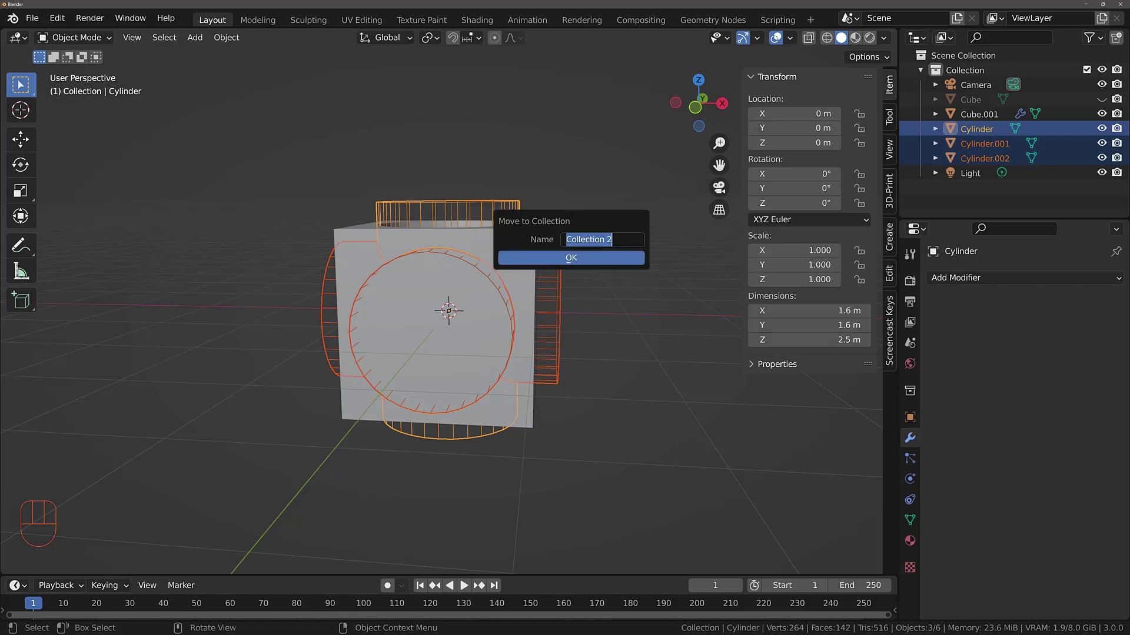
type("Bool")
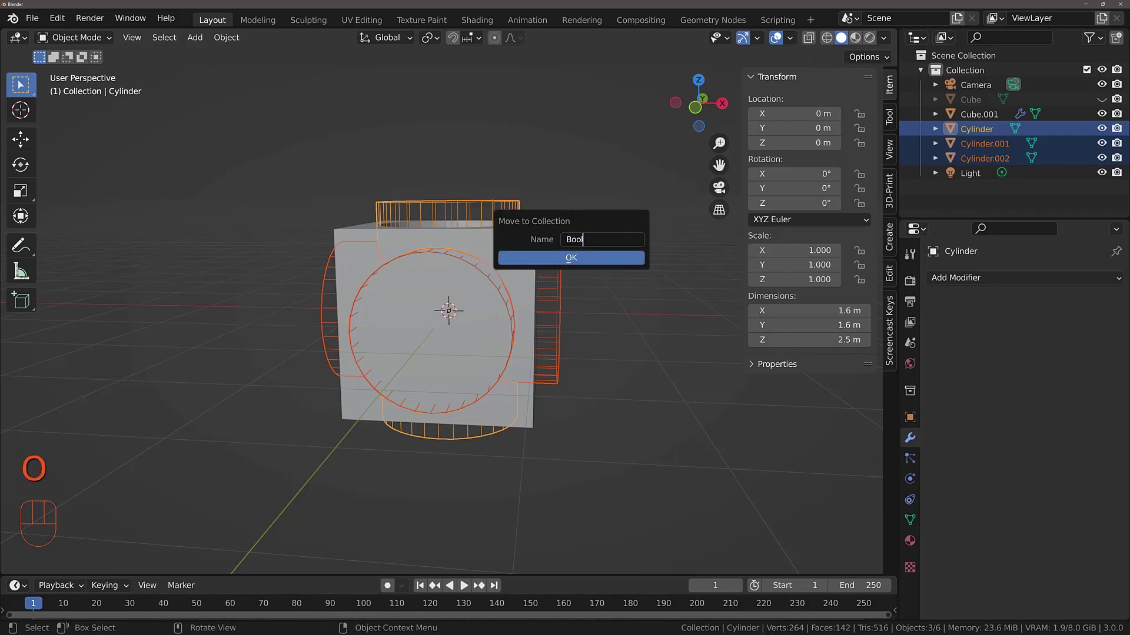
type("ean")
left_click(558, 258)
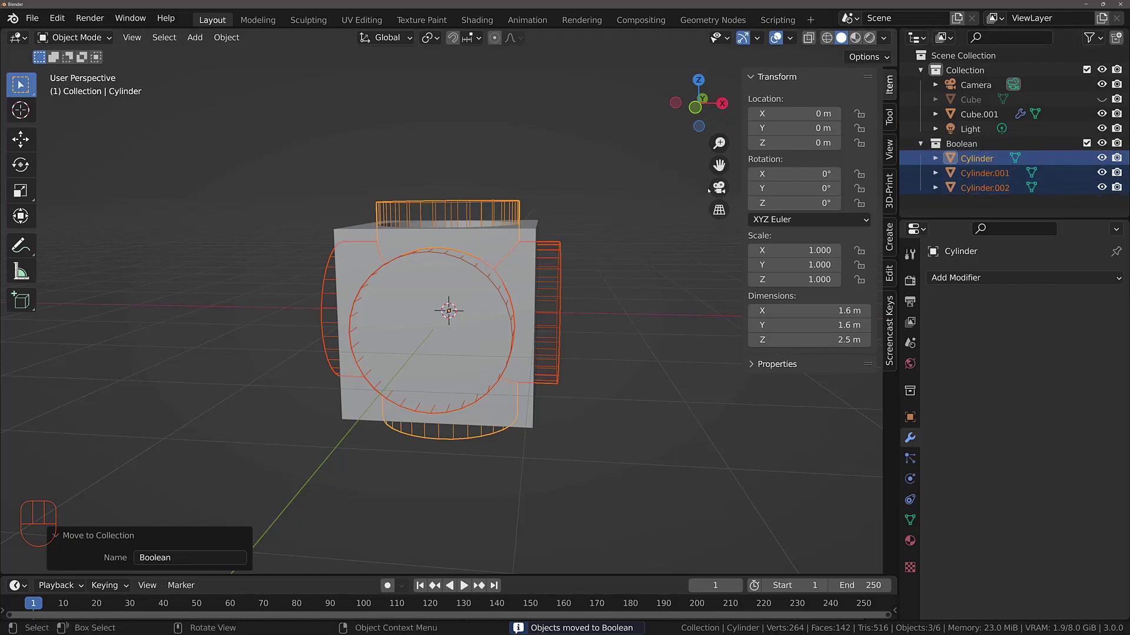
Set the cube's Boolean modifier to the Collection operand type with the Boolean collection as cutter, and inspect the cuts
middle_click_drag(623, 206, 548, 230)
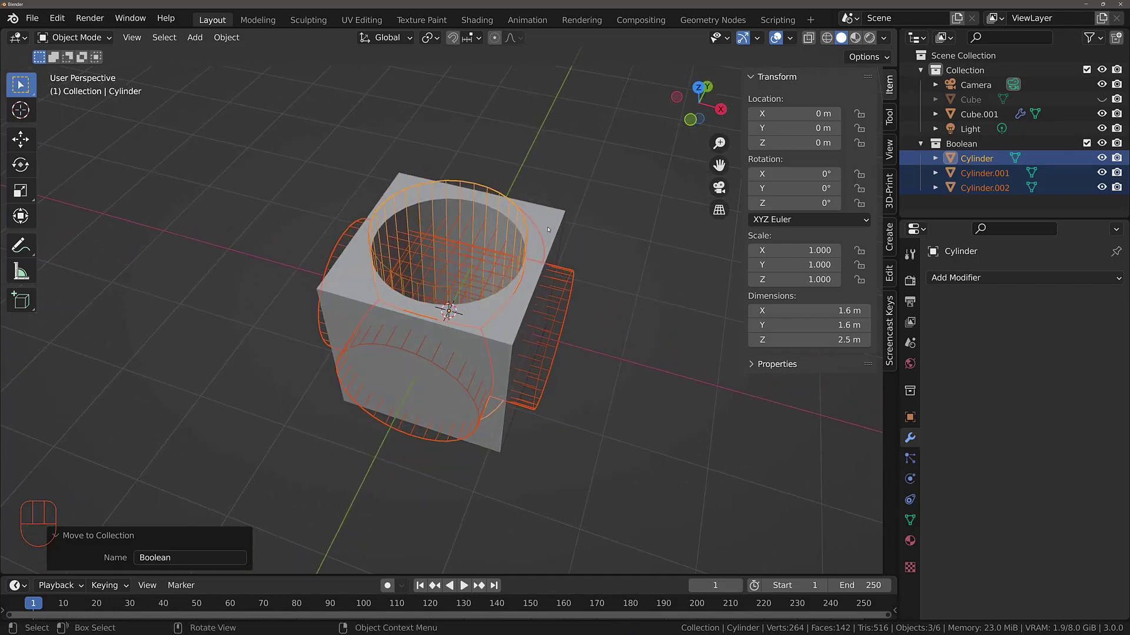
middle_click_drag(426, 221, 413, 208)
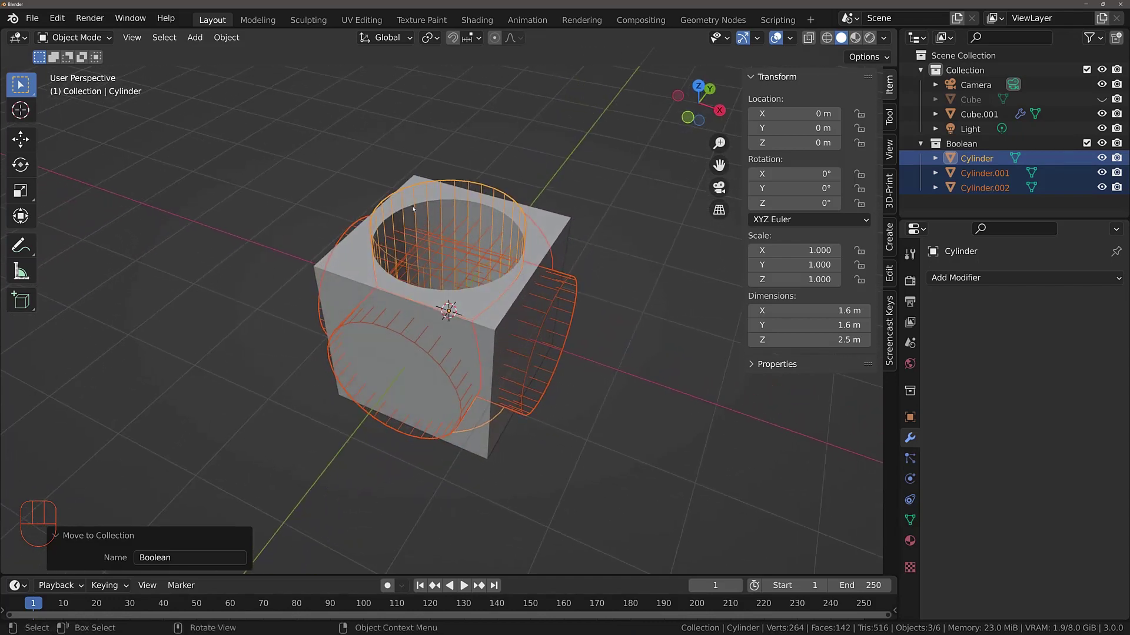
left_click(489, 331)
middle_click_drag(491, 332, 532, 318)
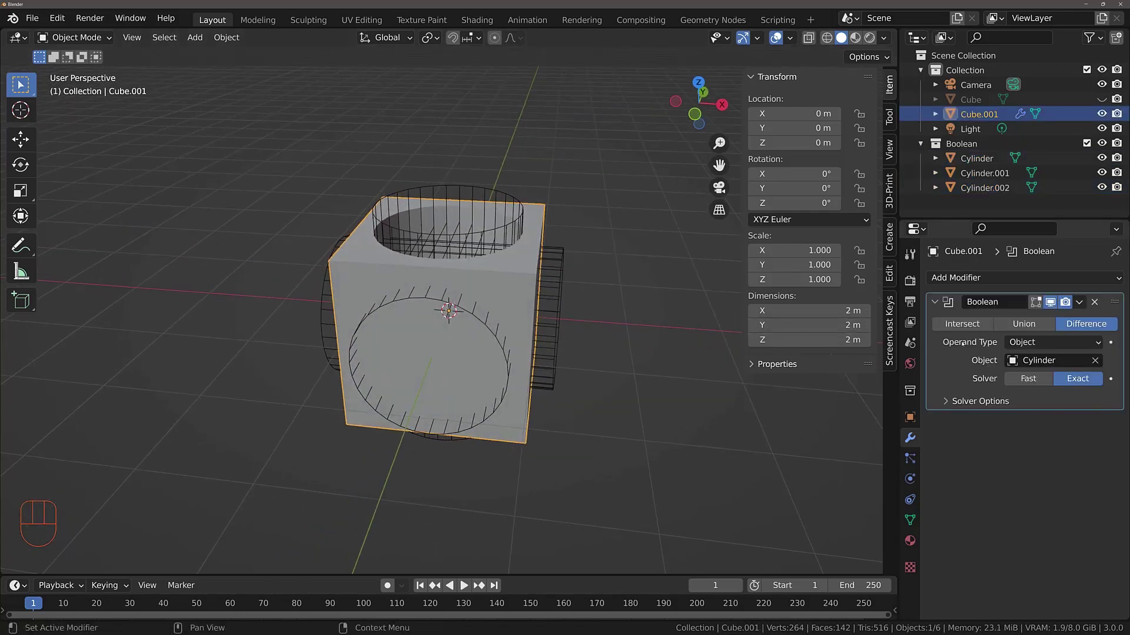
left_click(1072, 345)
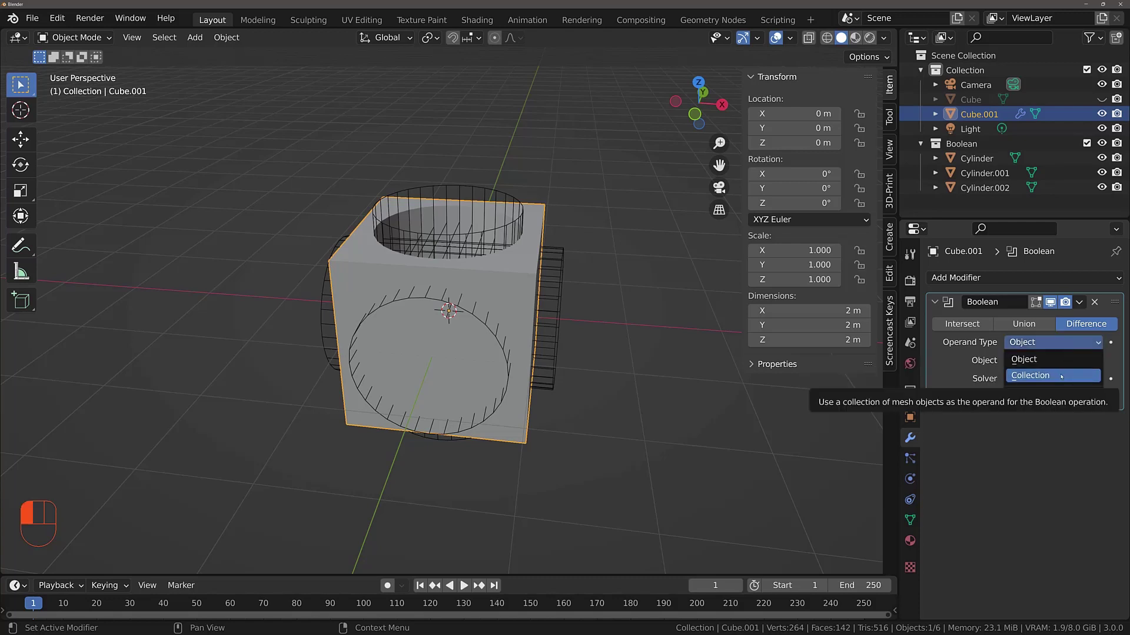
left_click(1062, 377)
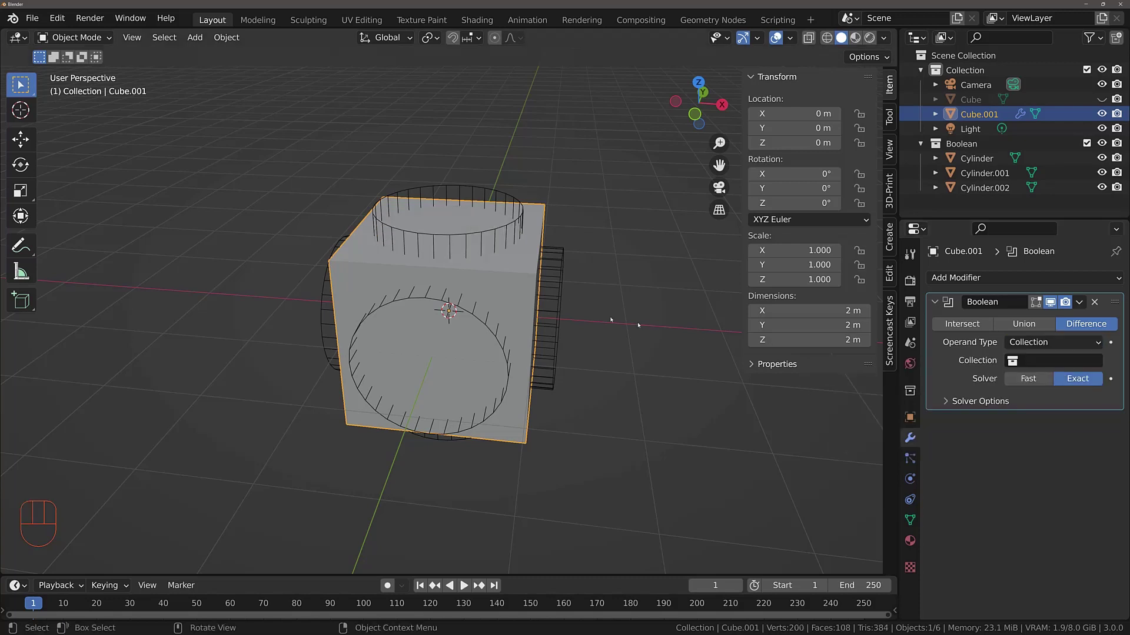
middle_click_drag(468, 213, 547, 188)
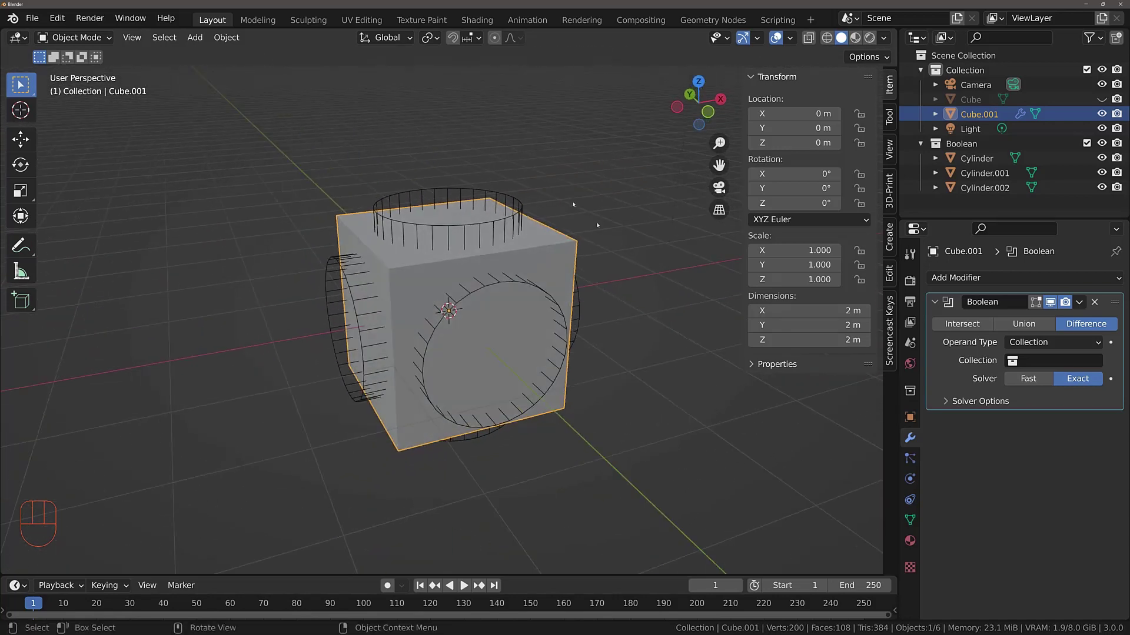
left_click(1024, 364)
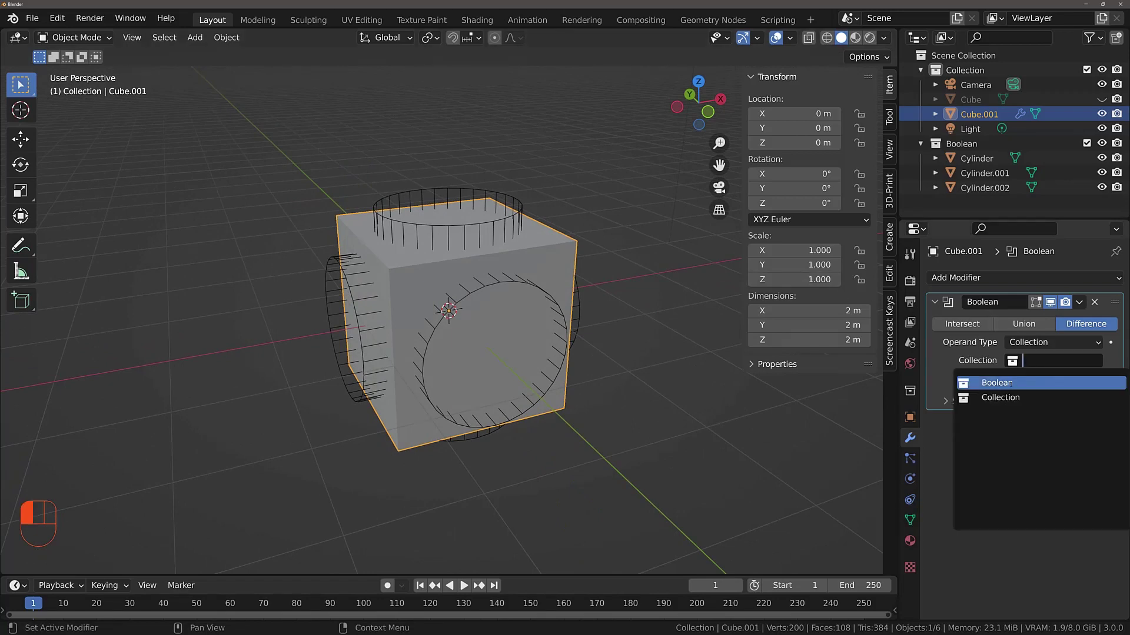
left_click(996, 382)
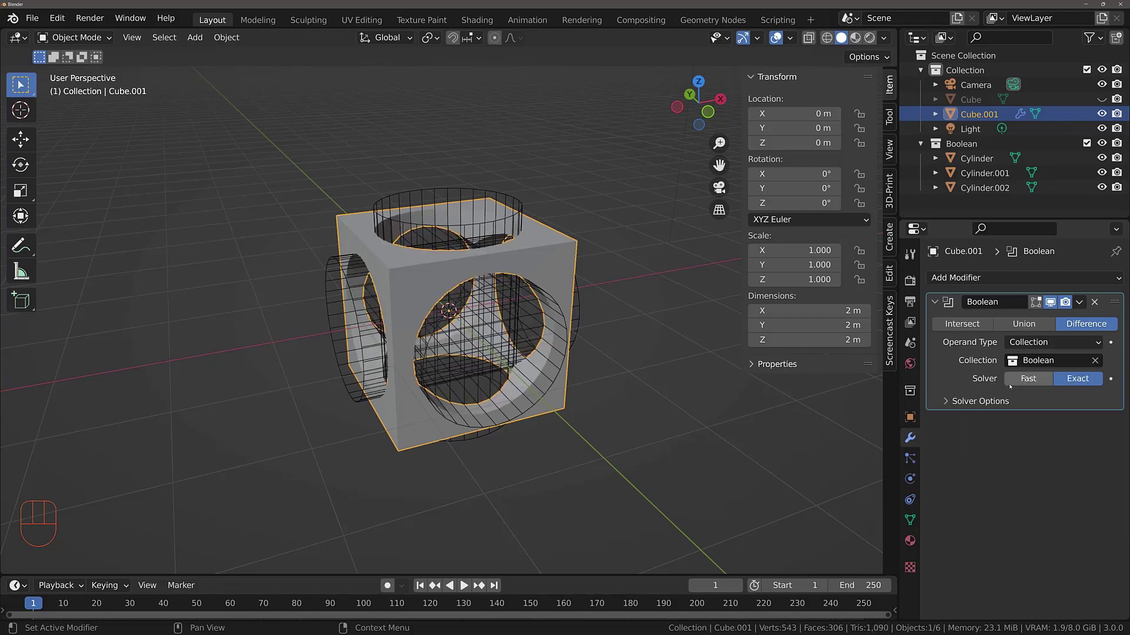
middle_click_drag(381, 389, 562, 372)
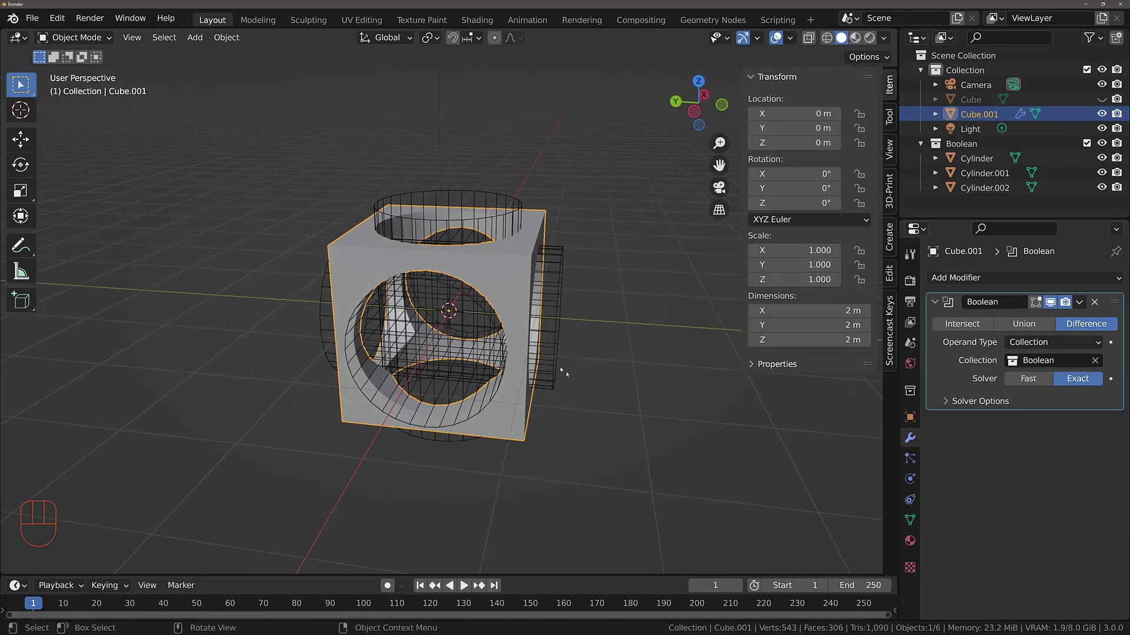
middle_click_drag(493, 270, 479, 242)
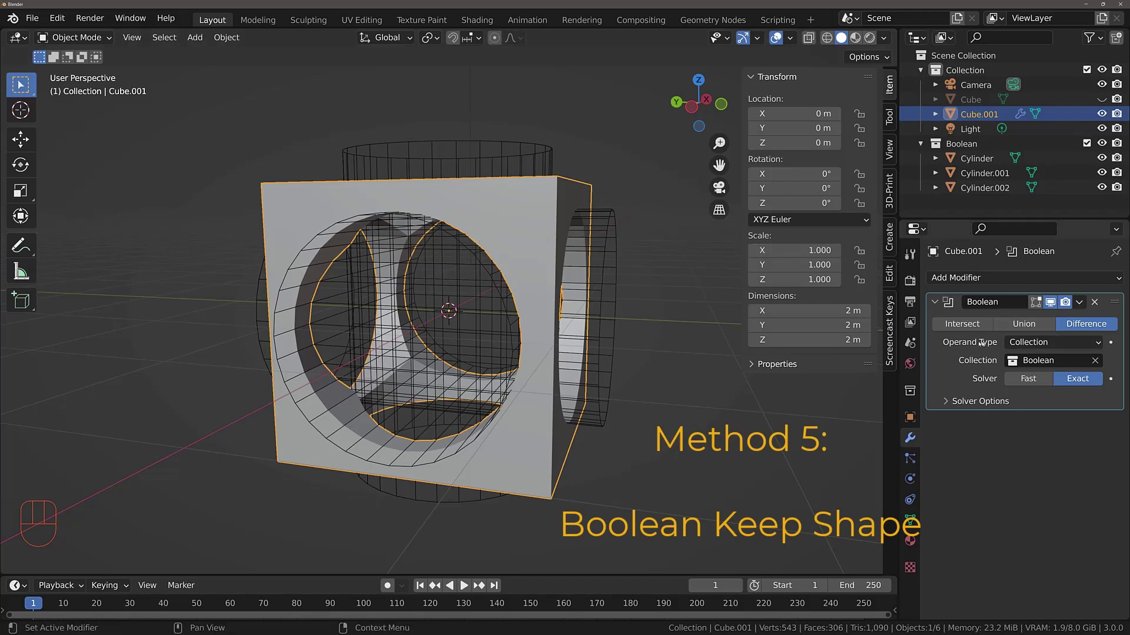
Switch the cube's Boolean operand type back to Object and hide the two horizontal cylinders
left_click(1045, 342)
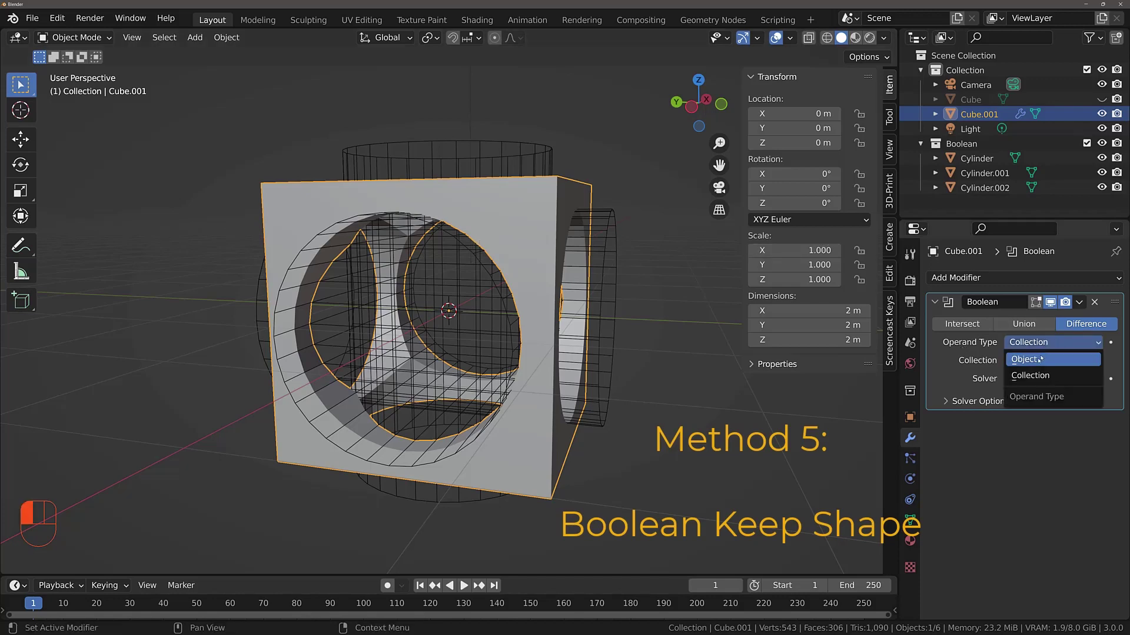
left_click(1036, 364)
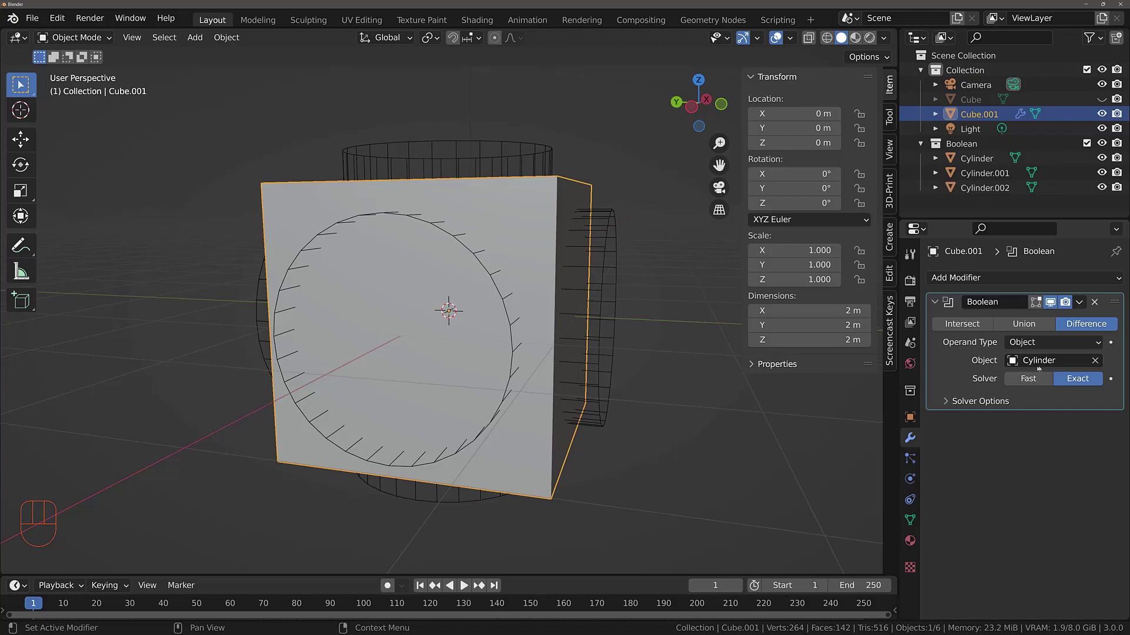
middle_click_drag(488, 235, 488, 272)
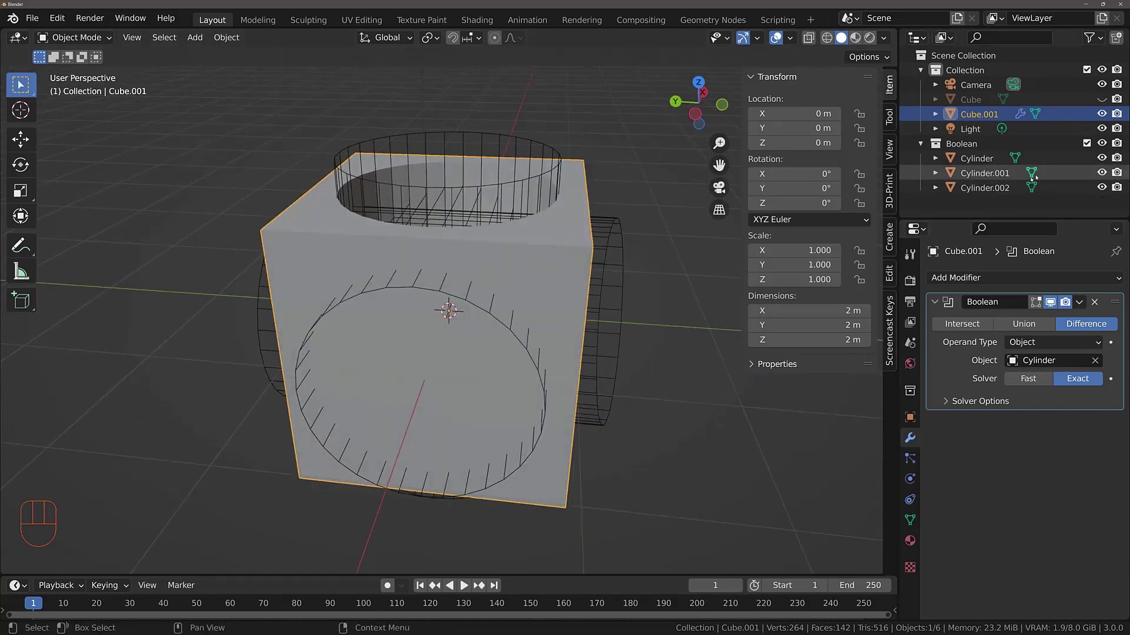
left_click(1101, 173)
left_click(1101, 188)
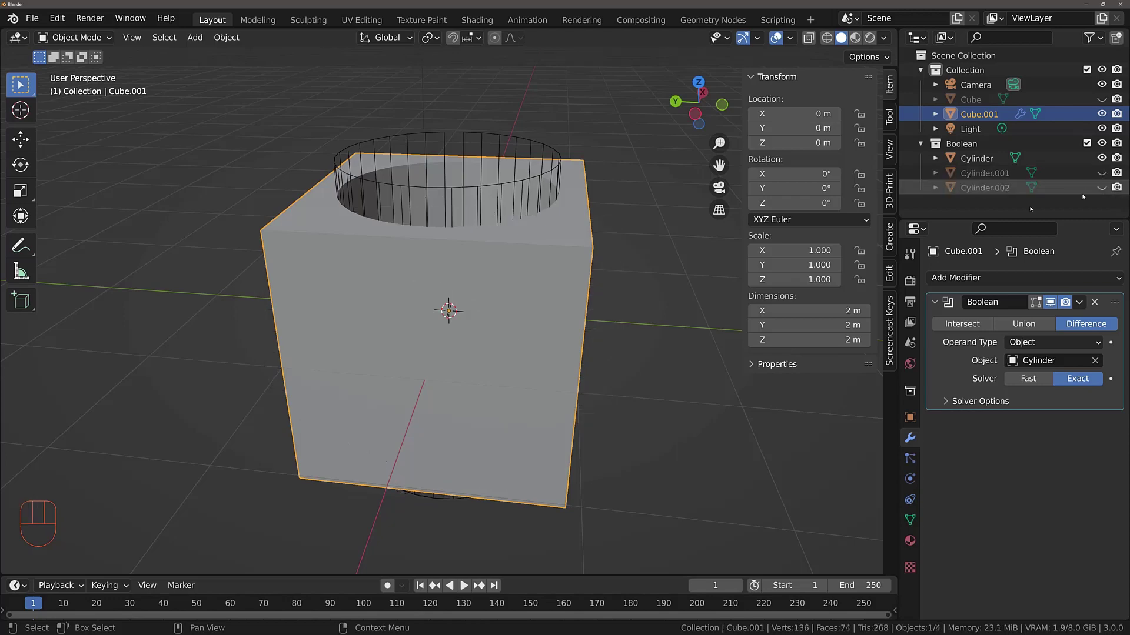
Raise the upright cylinder about 1.1 m along the Z axis so it cuts only partway into the cube
middle_click_drag(506, 283, 516, 307)
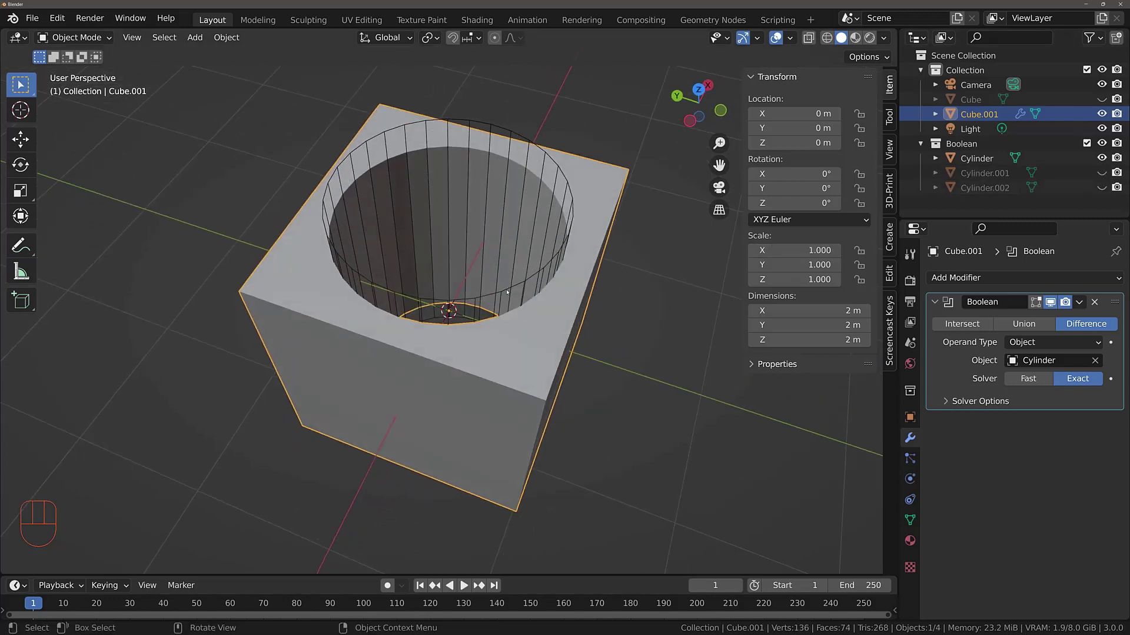
left_click(517, 290)
middle_click_drag(556, 264, 544, 283)
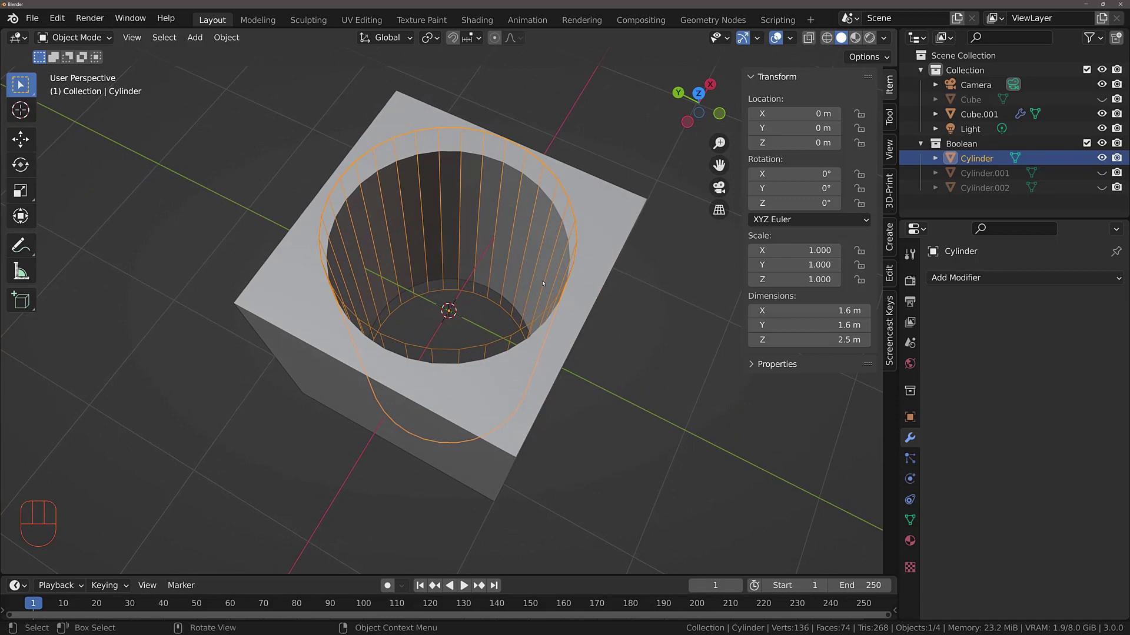
key("g")
key("z")
left_click(554, 213)
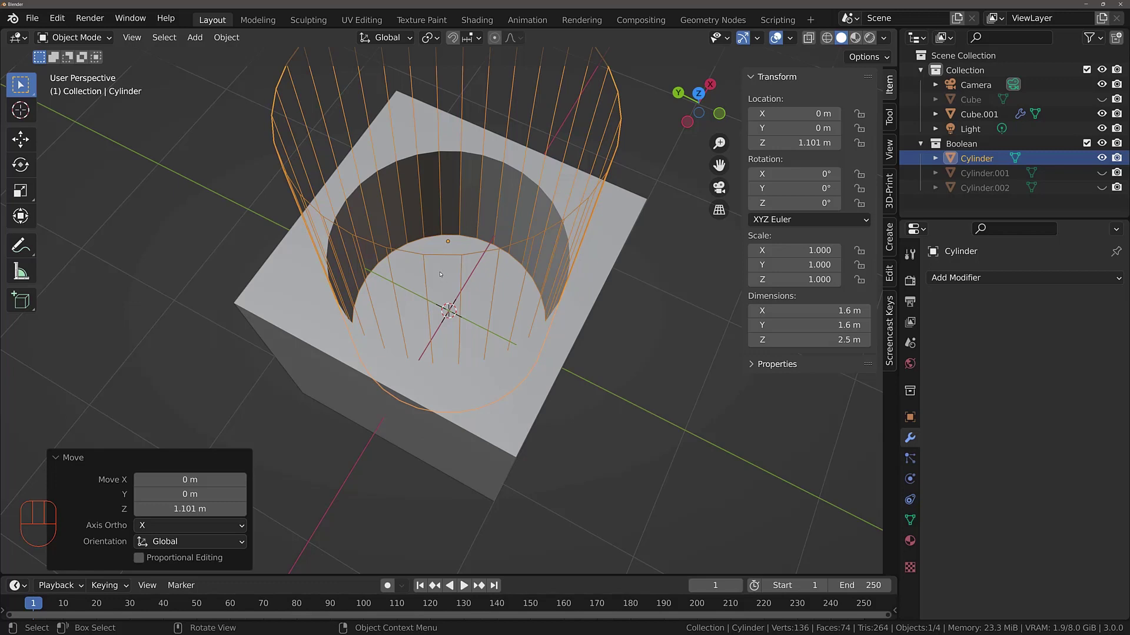
scroll(536, 305, "down", 4)
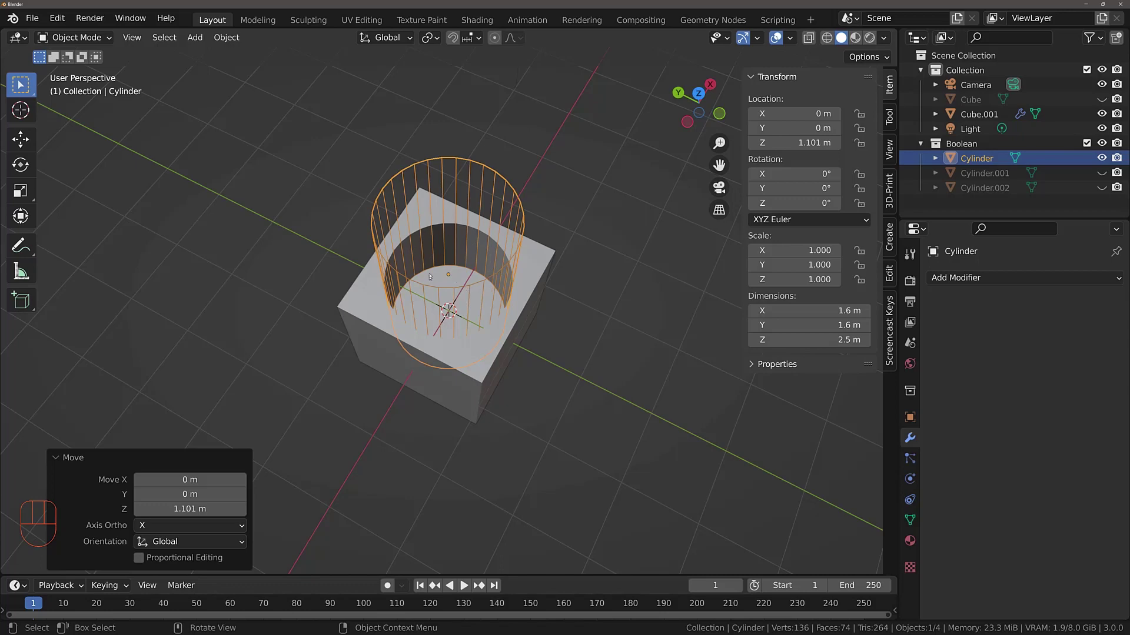
middle_click_drag(430, 287, 497, 242)
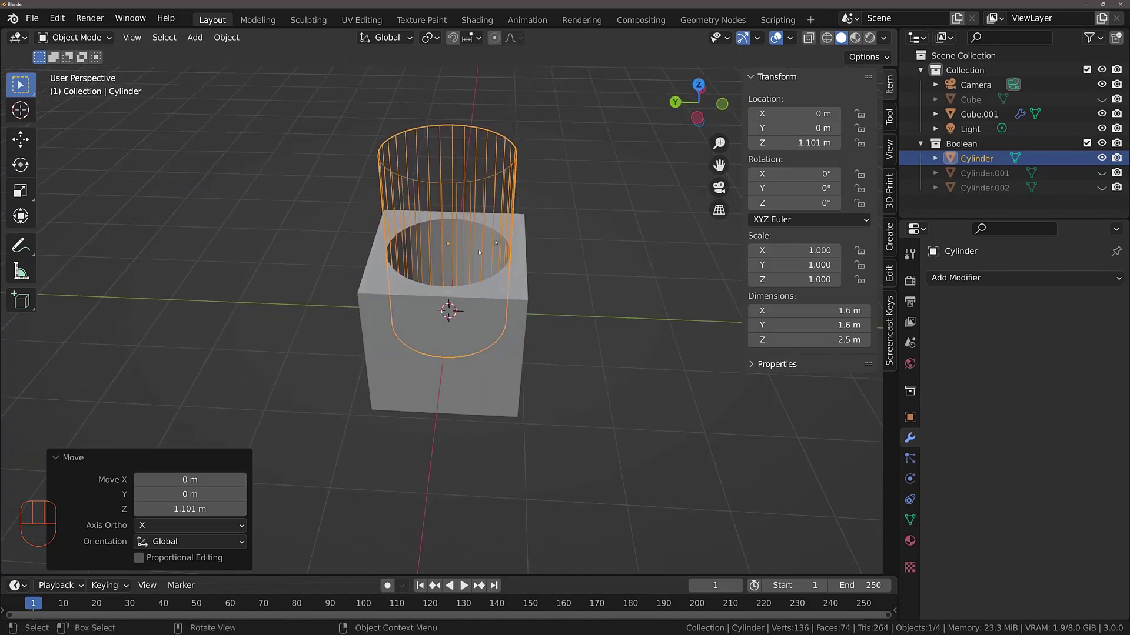
Add a Solidify modifier to the cube with a thickness of 0.05 m and look into the hole
left_click(387, 296)
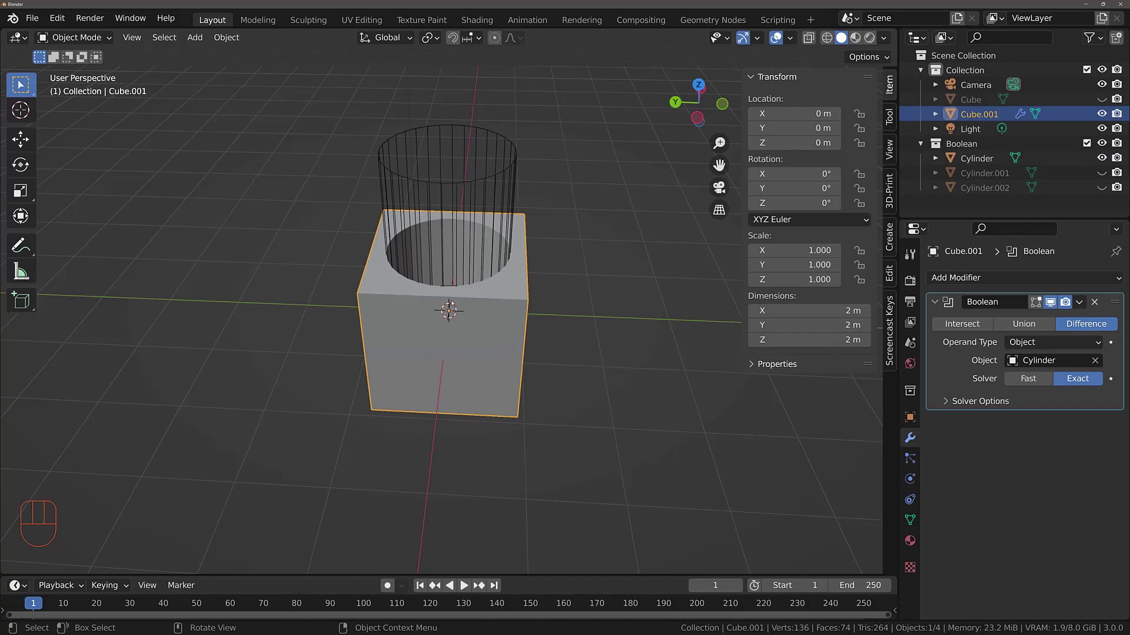
left_click(1018, 279)
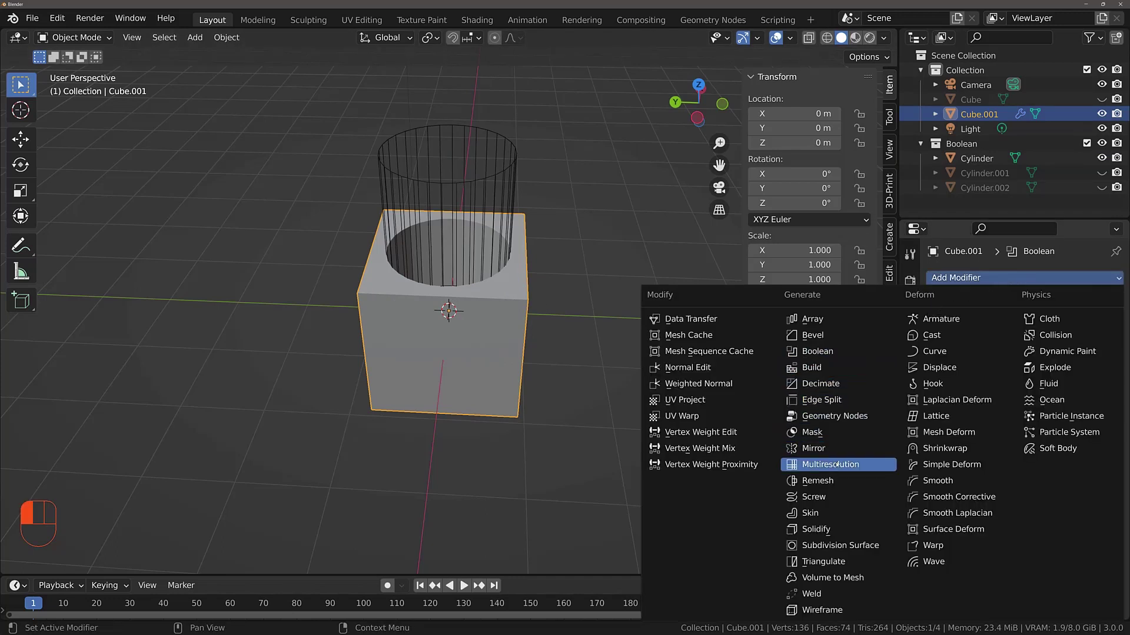
left_click(809, 529)
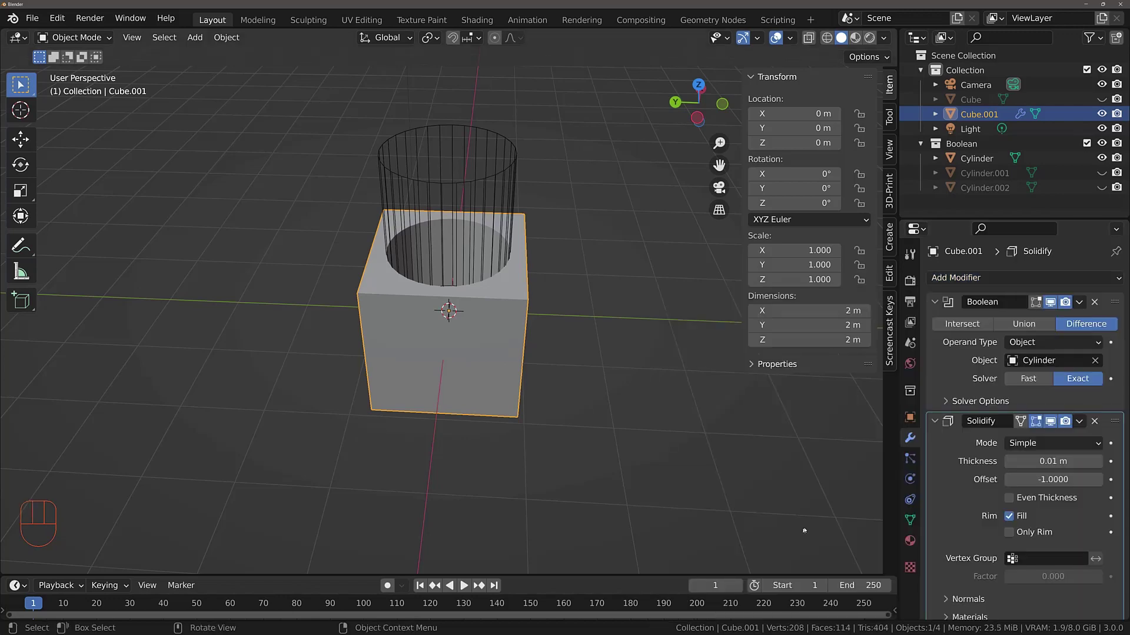
left_click(1097, 461)
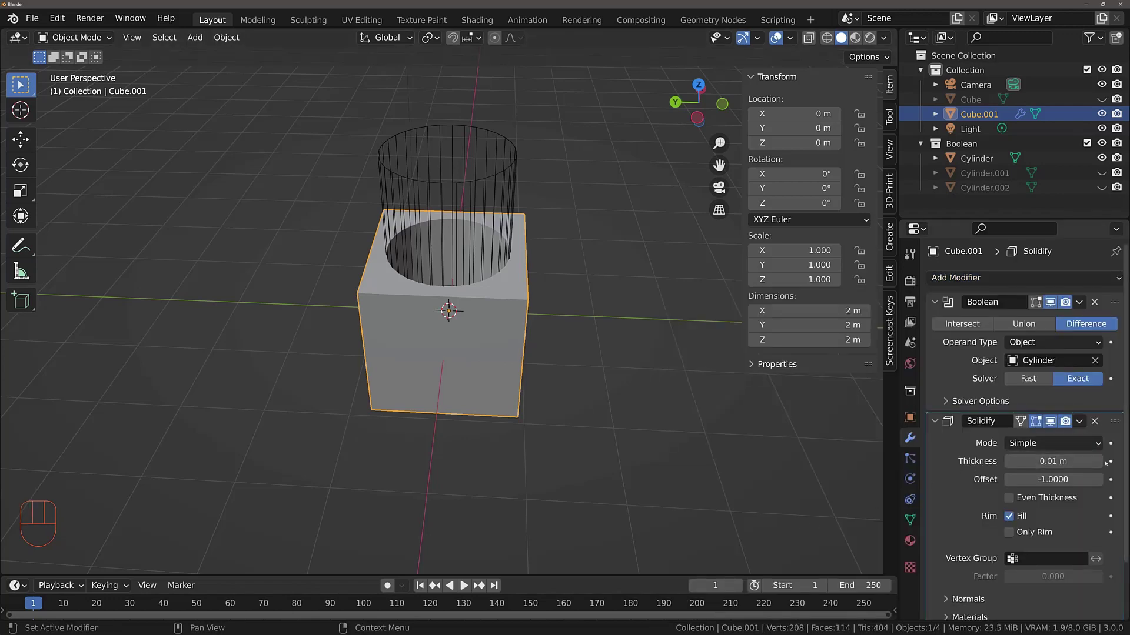
left_click(1097, 461)
left_click(1097, 462)
left_click(1098, 462)
middle_click_drag(448, 330, 447, 277)
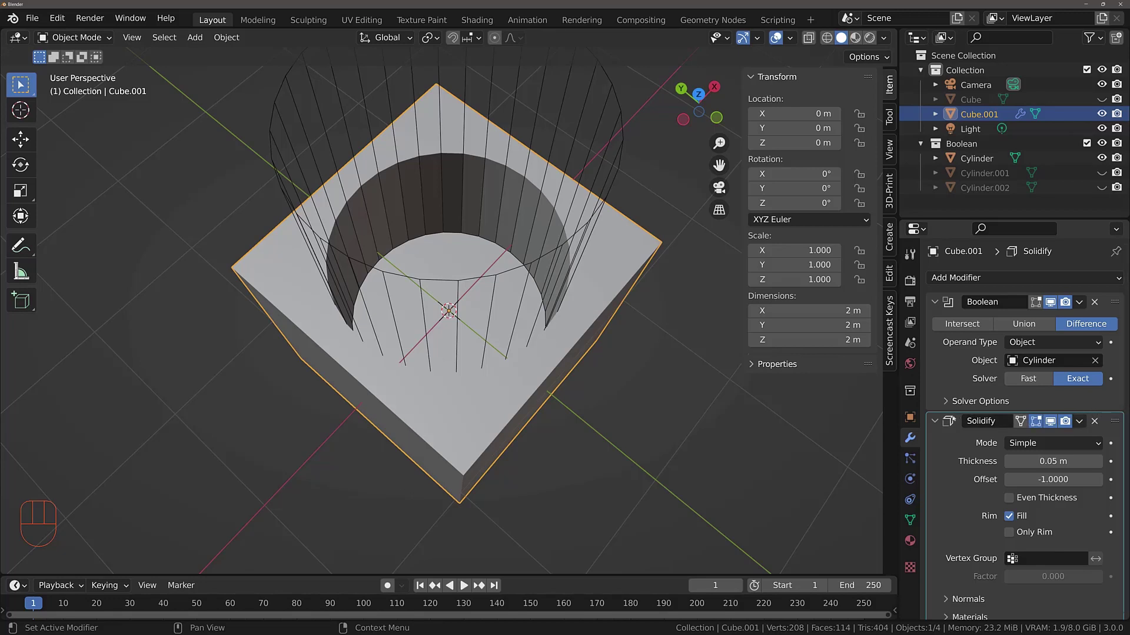
Place the cube's Solidify modifier above the Boolean in the stack and hide the upright cylinder
left_click(936, 421)
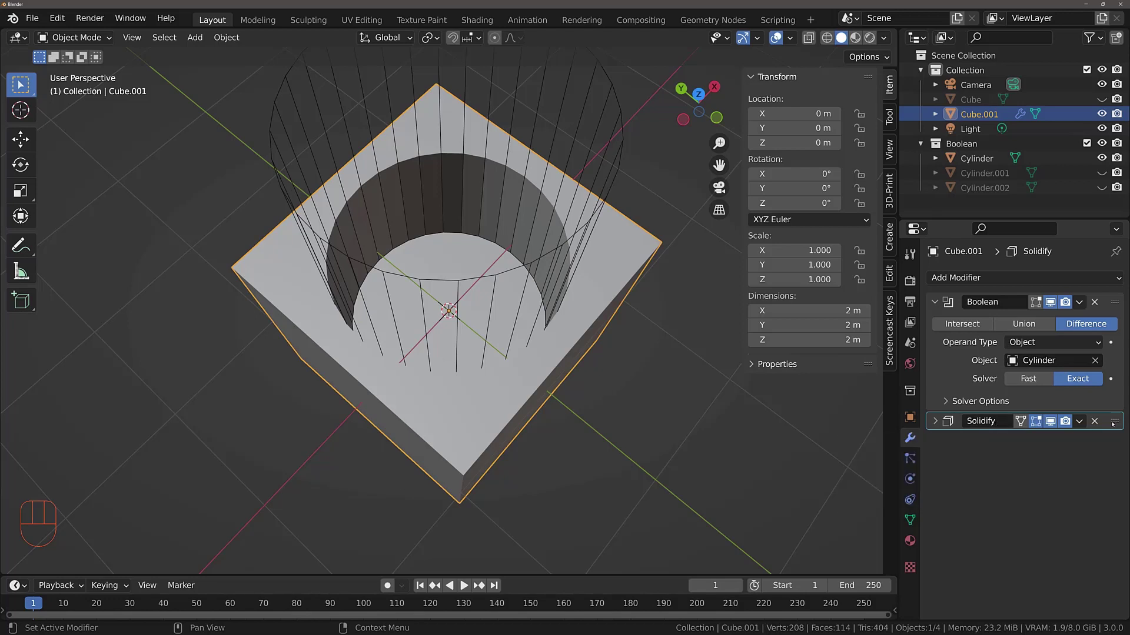
left_click_drag(1116, 423, 1125, 300)
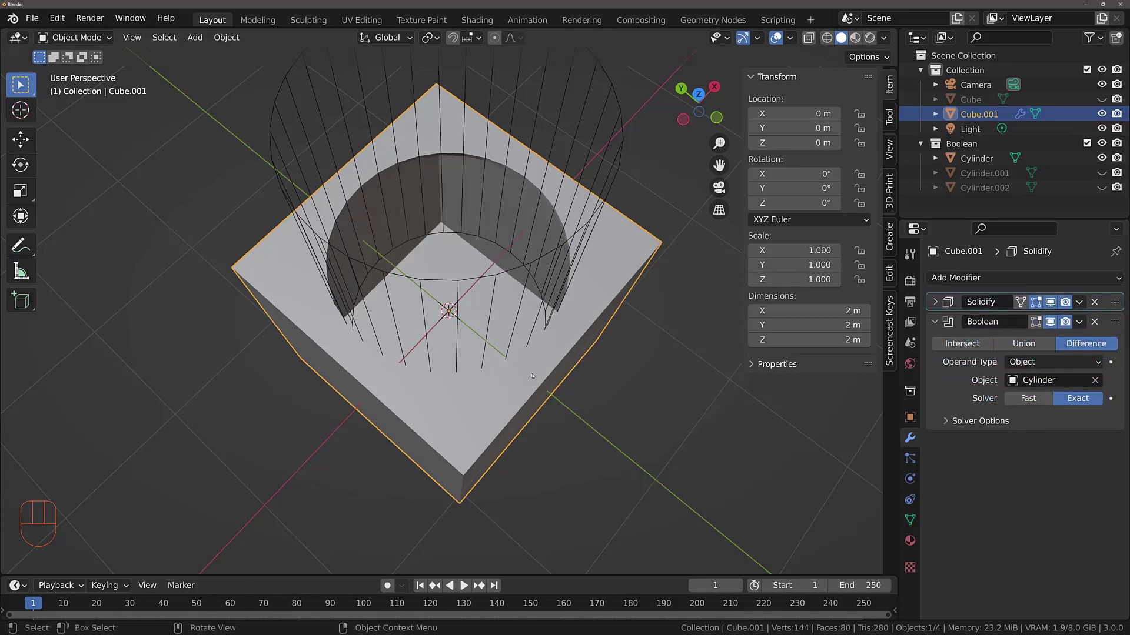
scroll(532, 375, "up", 5)
middle_click_drag(506, 359, 441, 327)
scroll(440, 327, "down", 4)
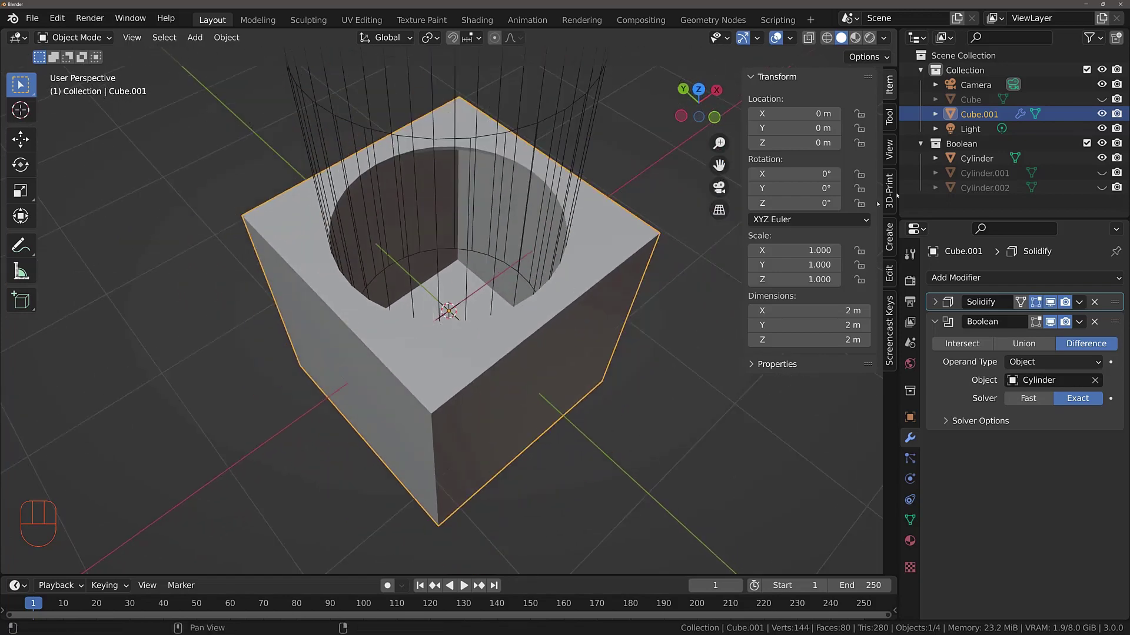
left_click(1101, 159)
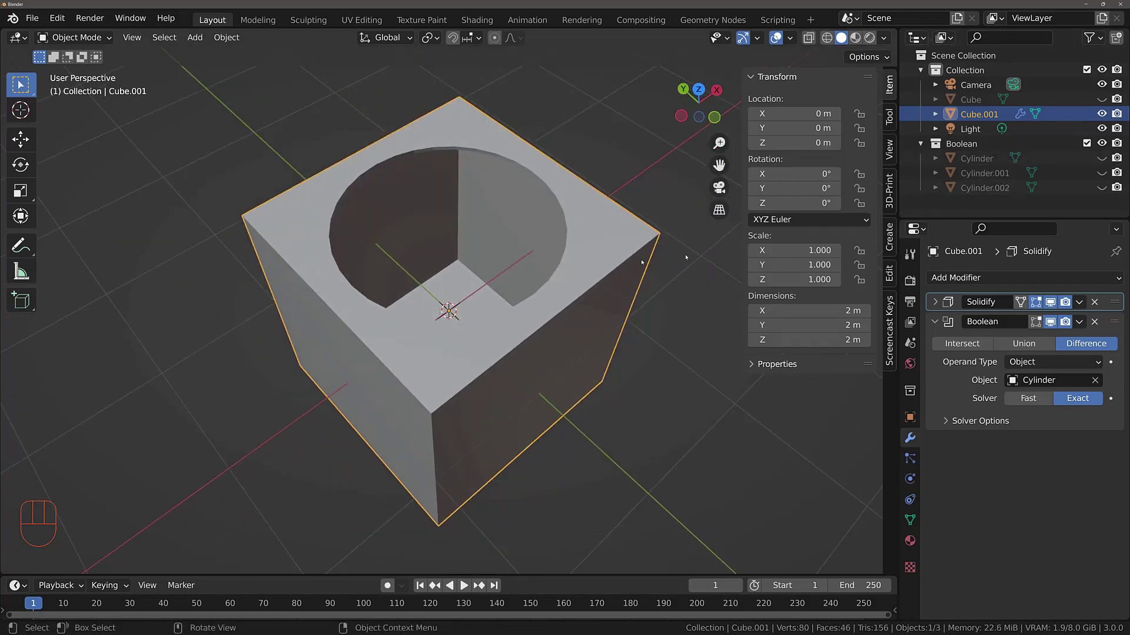
Set the thickness of the cube's Solidify modifier to 0.04 m and view the hollow through the hole
middle_click_drag(517, 247, 516, 177)
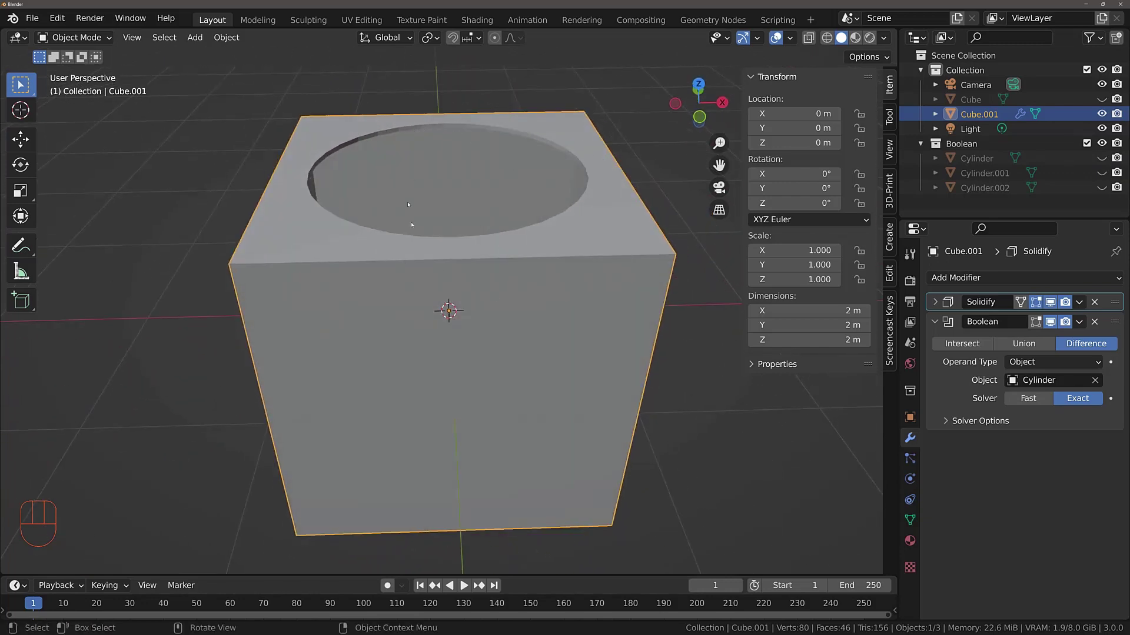
scroll(358, 236, "up", 5)
middle_click_drag(474, 253, 189, 182)
scroll(272, 192, "down", 6)
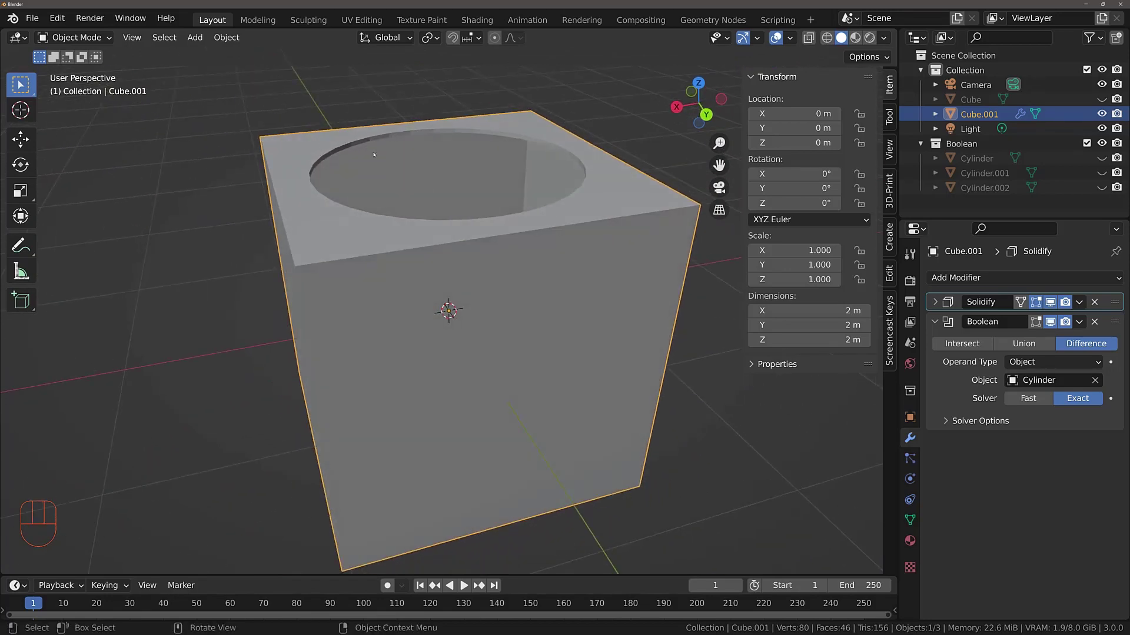
left_click(936, 302)
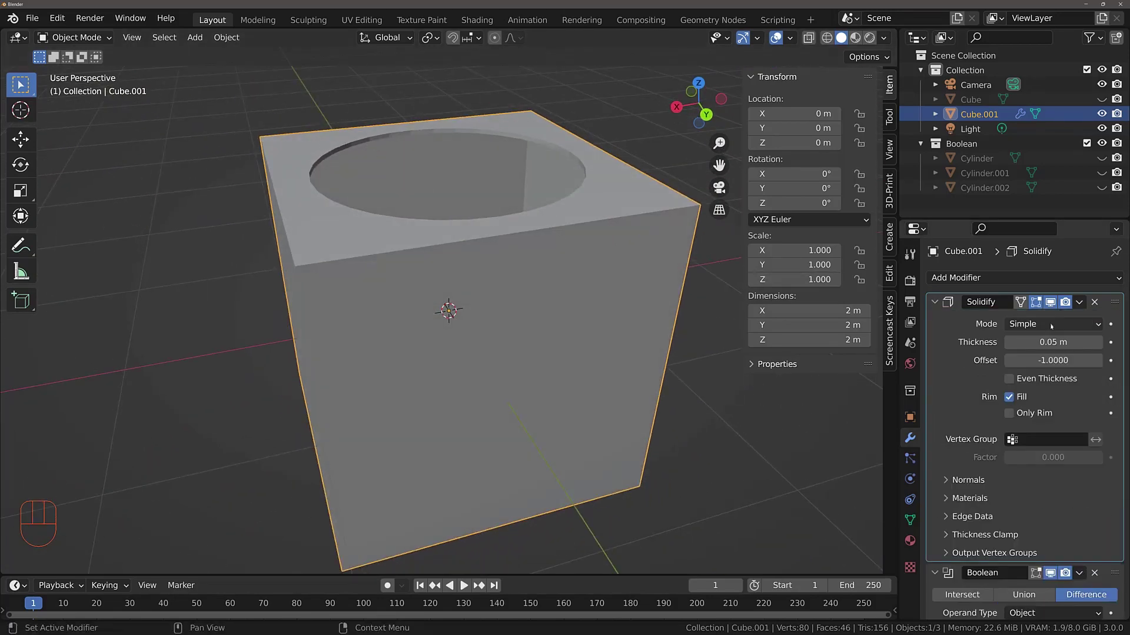
mouse_move(1054, 341)
left_mouse_down()
mouse_move(1082, 342)
mouse_move(1037, 342)
left_mouse_up()
middle_click_drag(362, 217, 447, 305)
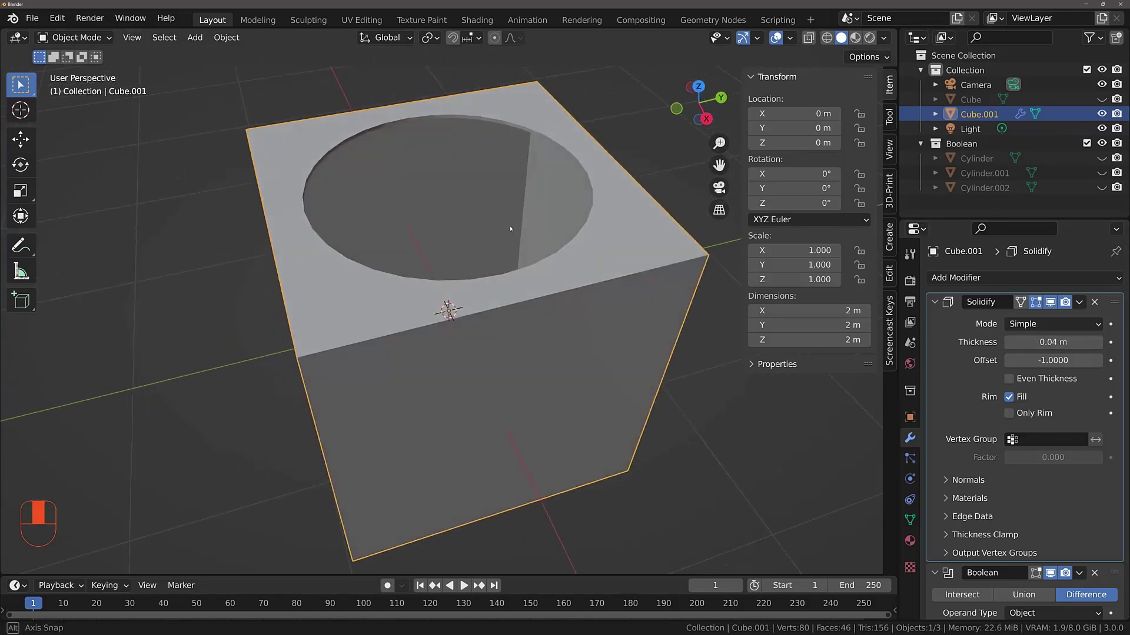
Unhide the upright cylinder and lower it about 1.09 m along the Z axis so it passes fully through the cube
left_click(1102, 158)
middle_click_drag(488, 265, 496, 143)
left_click(496, 142)
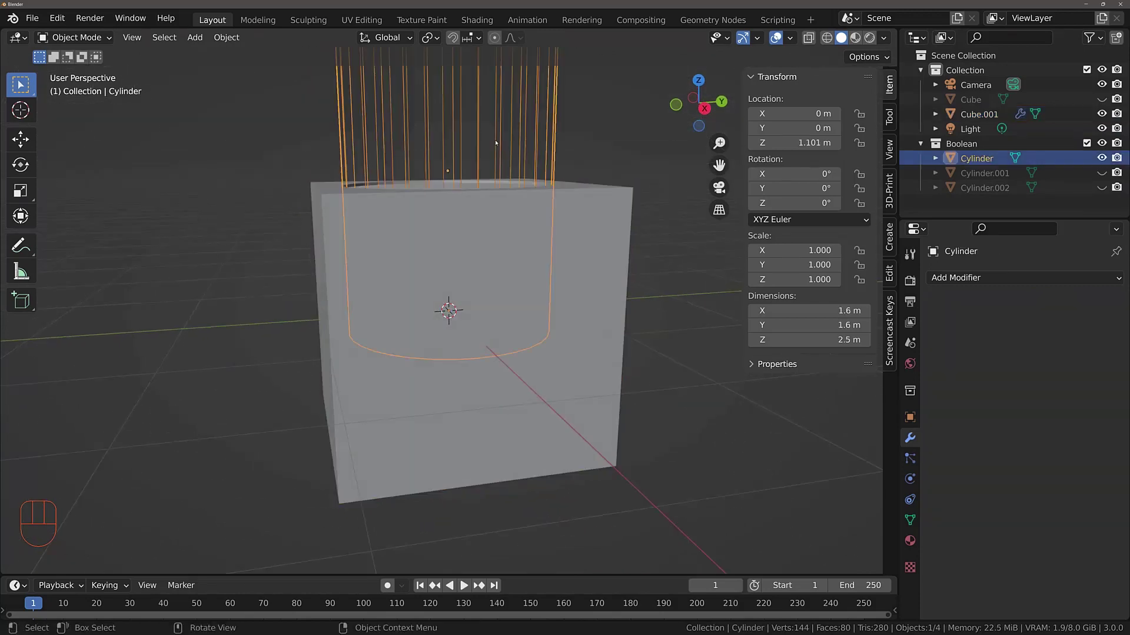
key("g")
key("z")
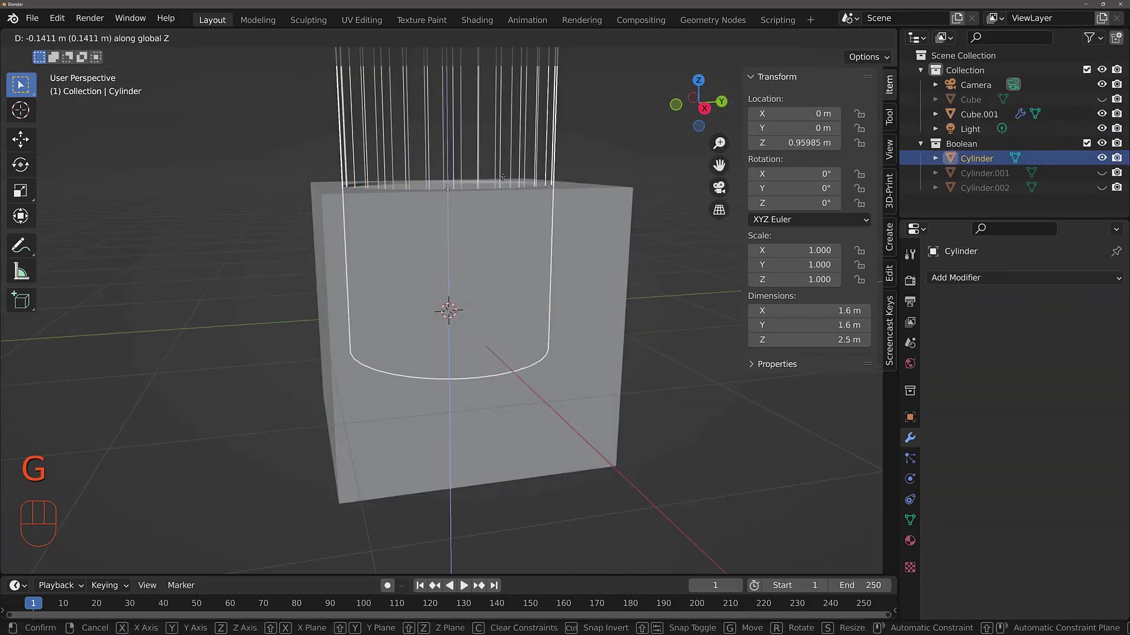
left_click(498, 289)
middle_click_drag(518, 269, 392, 365)
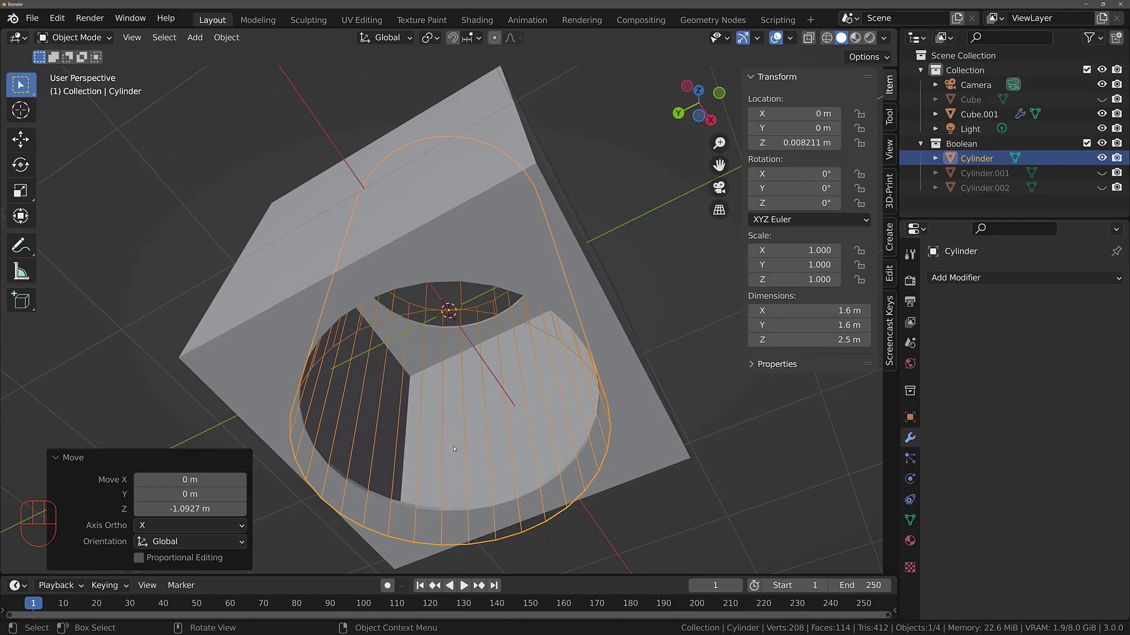
middle_click_drag(446, 340, 559, 453)
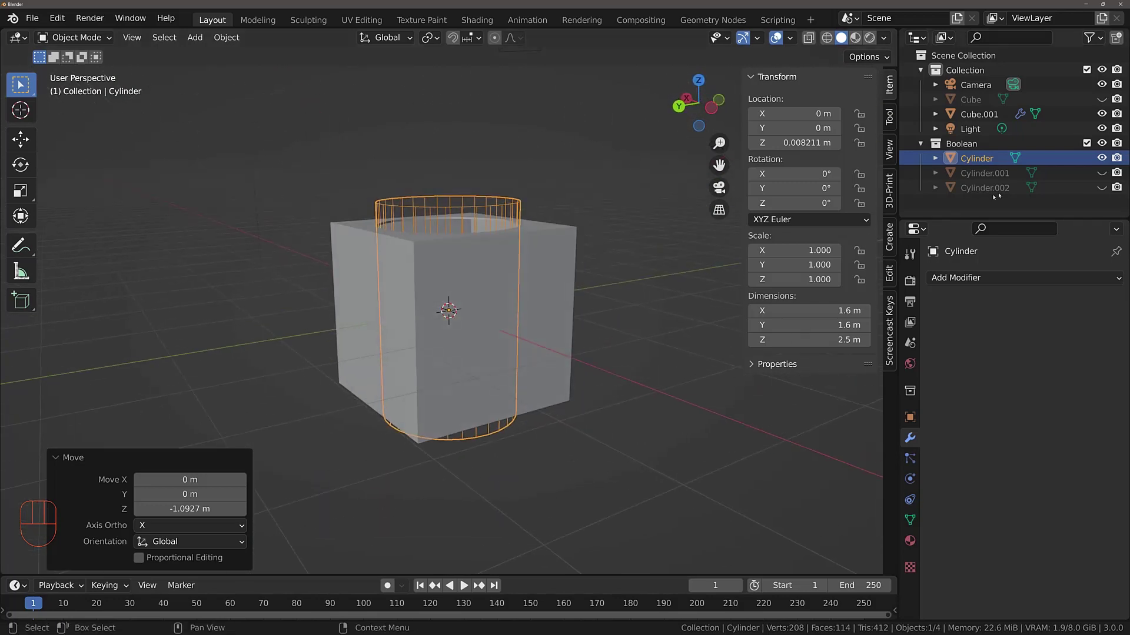
Unhide the two horizontal cylinders and set the cube's Boolean operand type to Collection, cutting with the Boolean collection
left_click(1101, 173)
left_click(1101, 188)
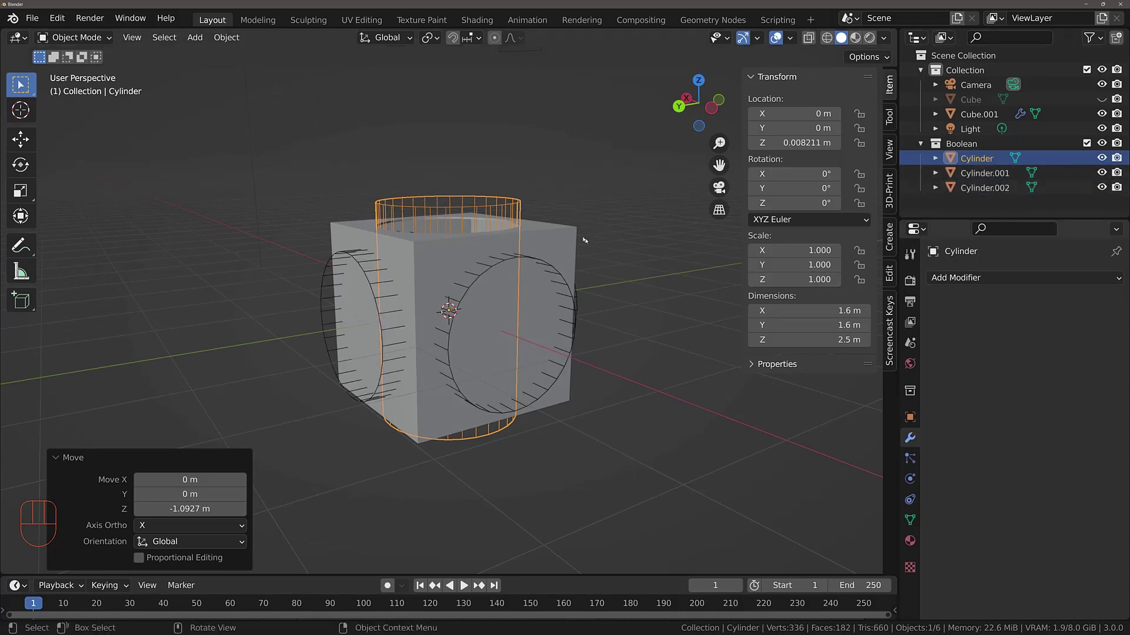
left_click(554, 230)
scroll(1047, 547, "down", 3)
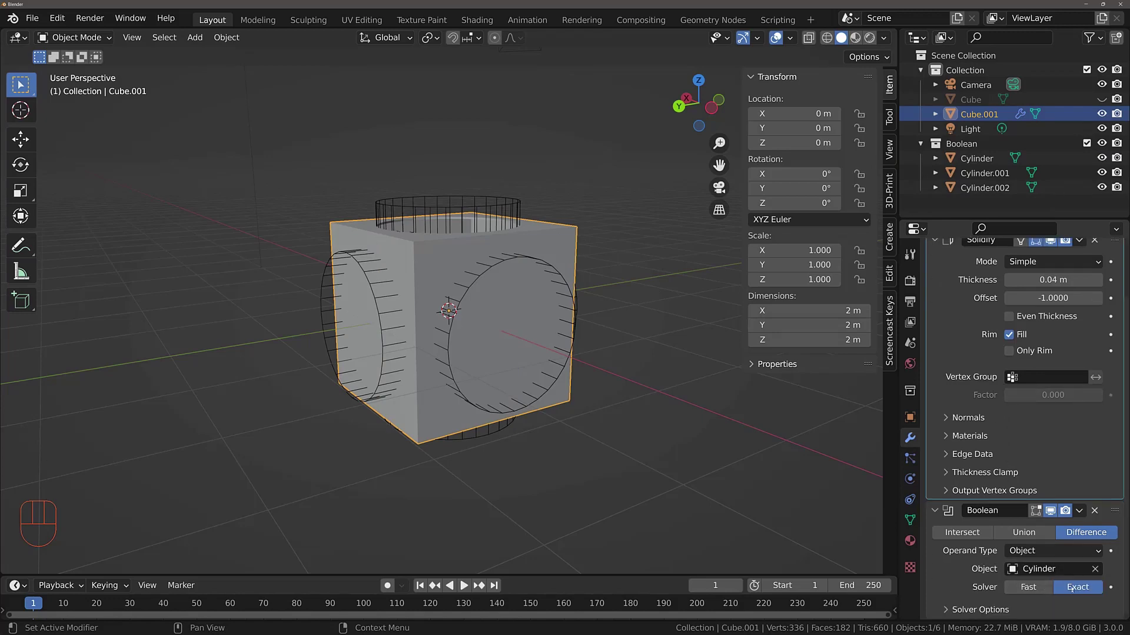
left_click(1041, 551)
left_click(1044, 584)
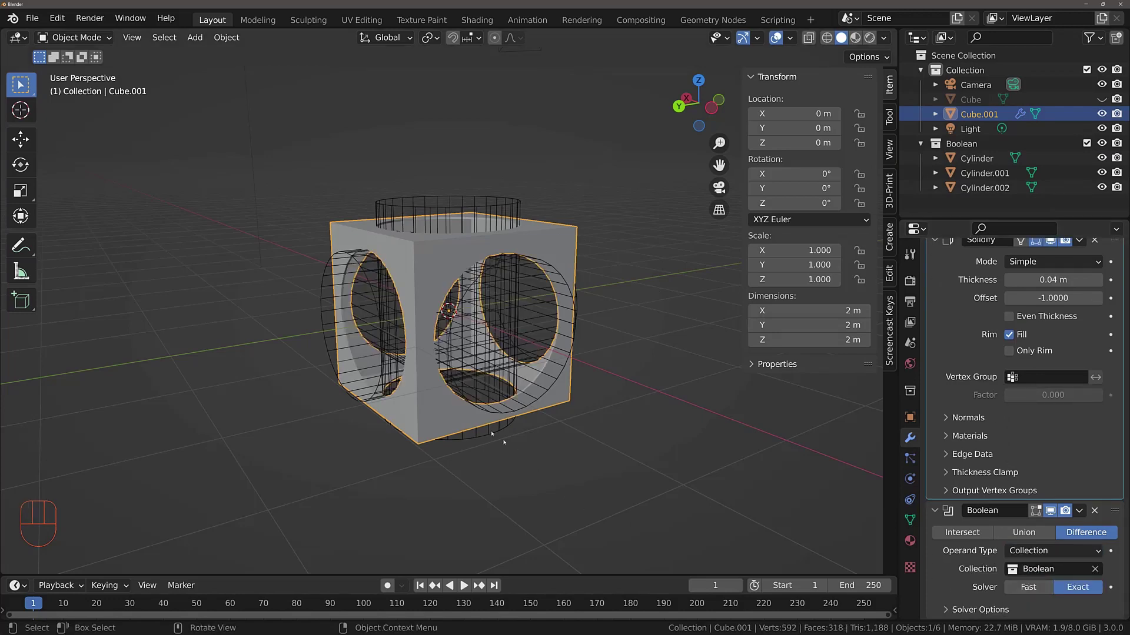
scroll(489, 432, "up", 5)
middle_click_drag(489, 428, 328, 377)
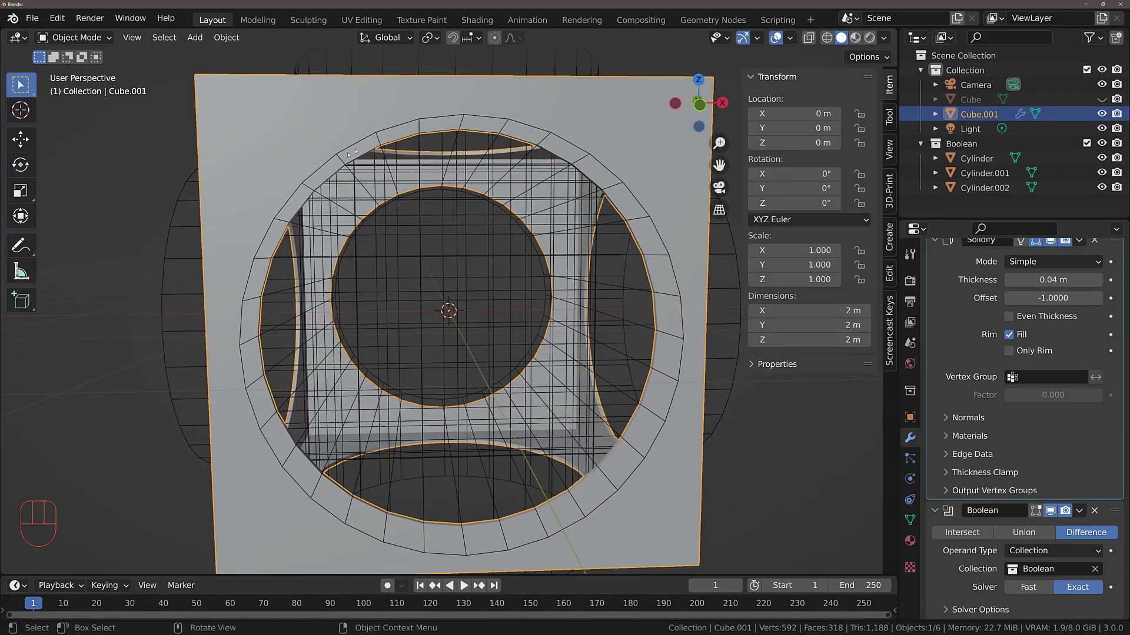
middle_click_drag(429, 449, 342, 472)
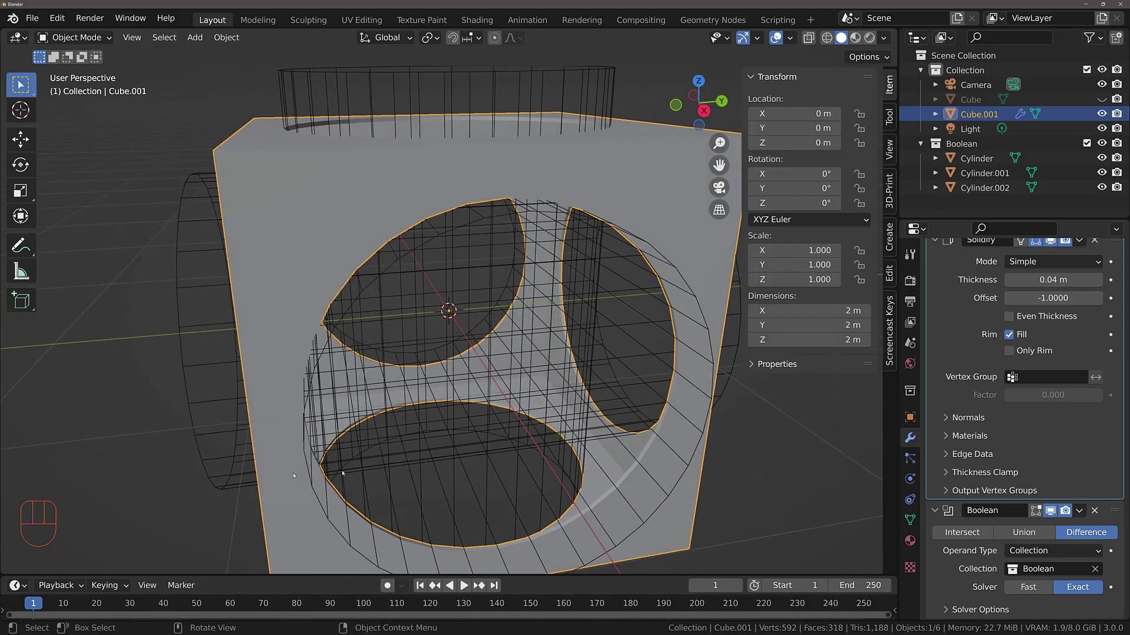
Hide the Boolean collection and remove the Boolean and Solidify modifiers from the cube
left_click(1101, 144)
middle_click_drag(554, 398, 485, 252)
middle_click_drag(319, 308, 584, 323)
scroll(586, 324, "down", 4)
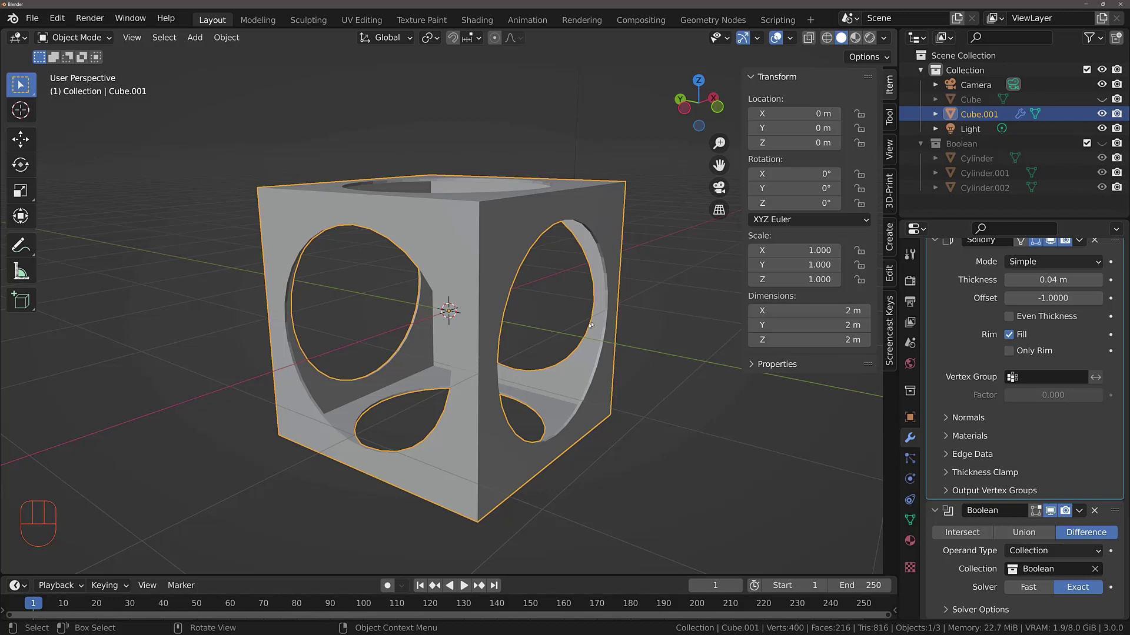
left_click(1094, 511)
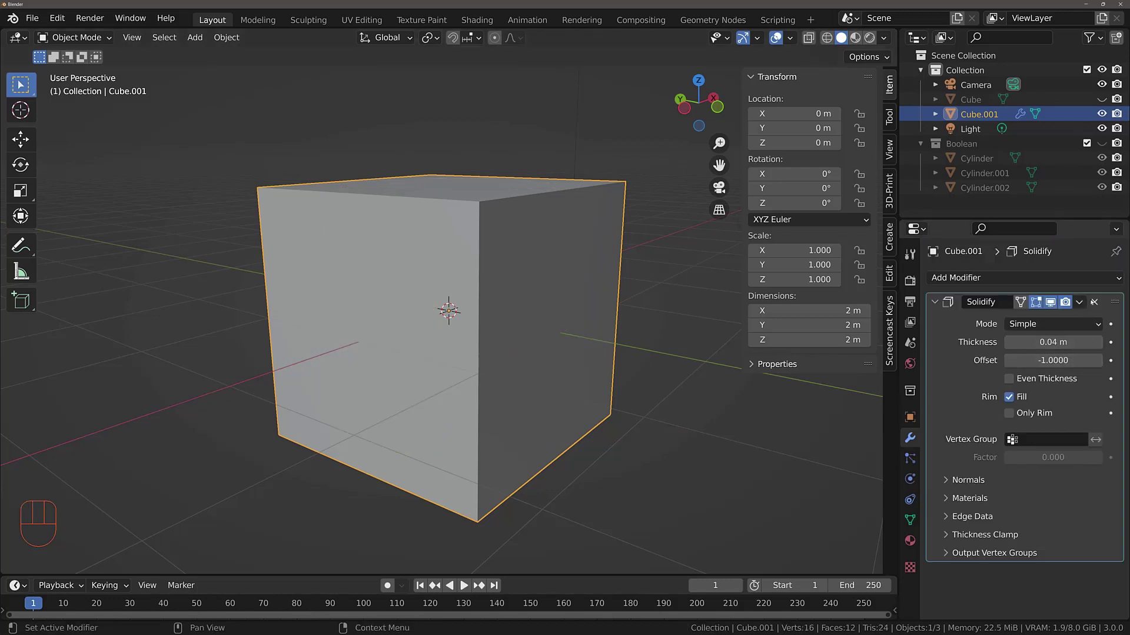
left_click(1094, 282)
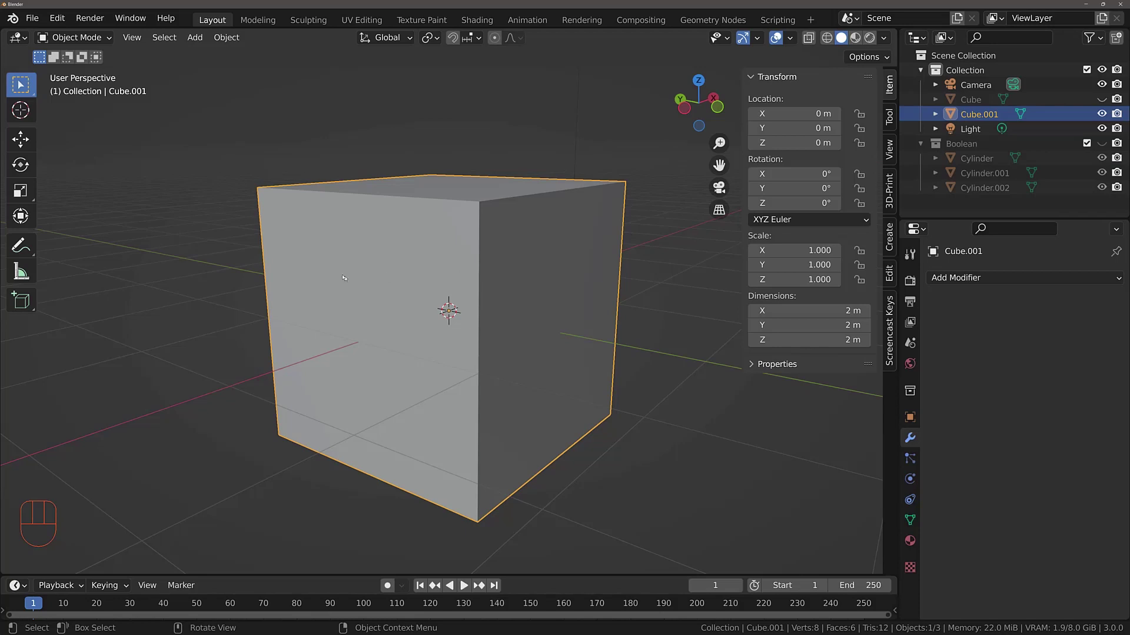
In Edit Mode, knife-cut a closed five-pointed star into the cube's front face from the front view
key("Tab")
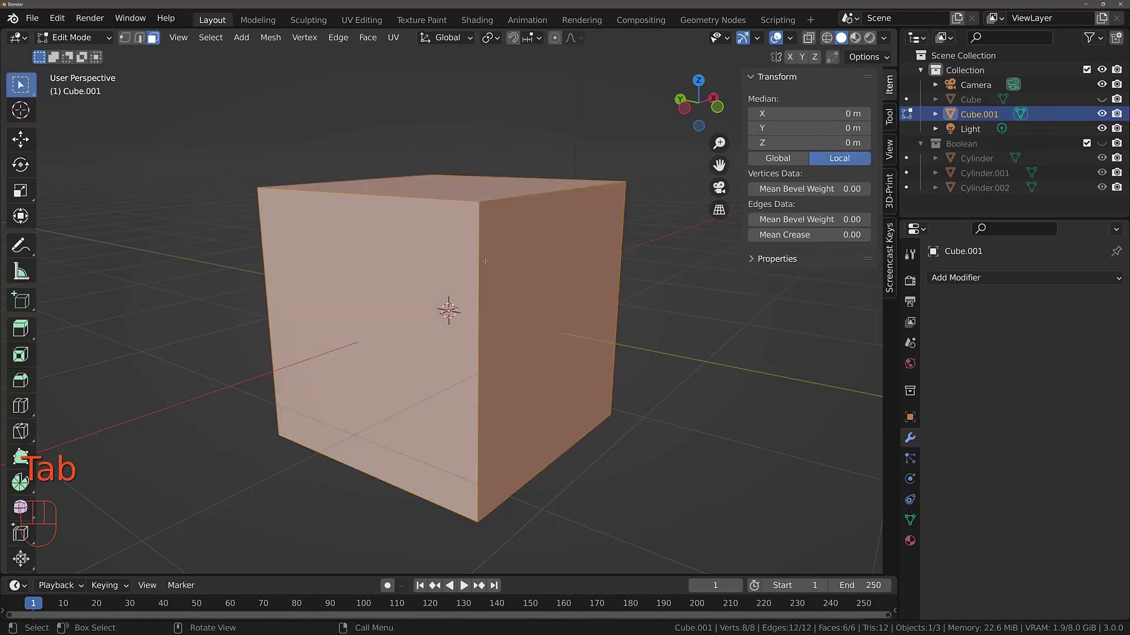
key("KP_1")
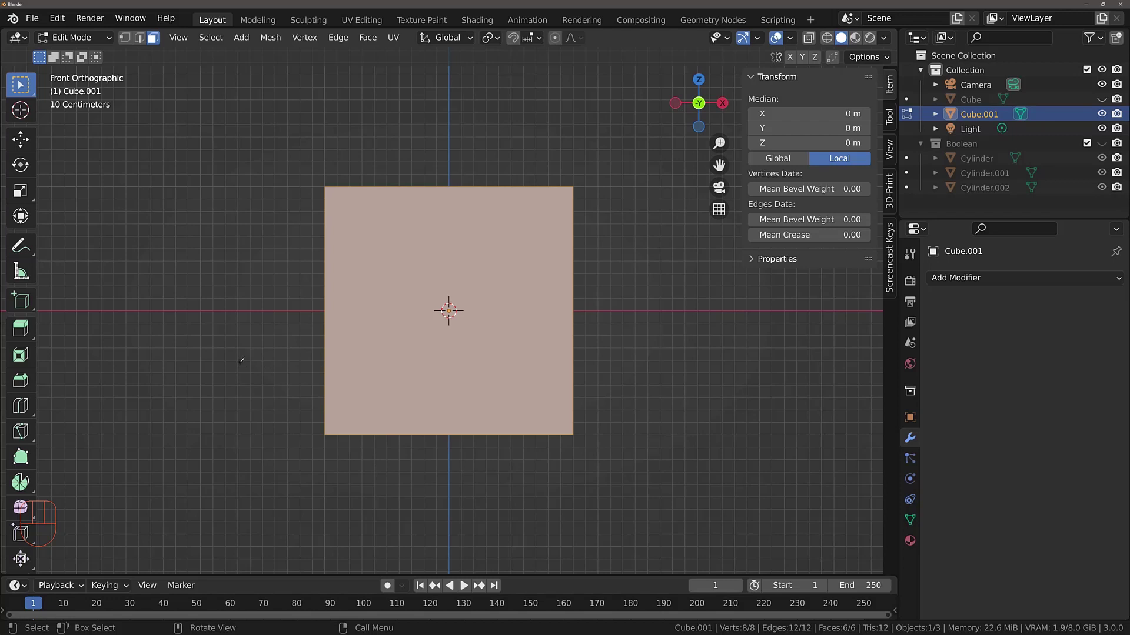
key("k")
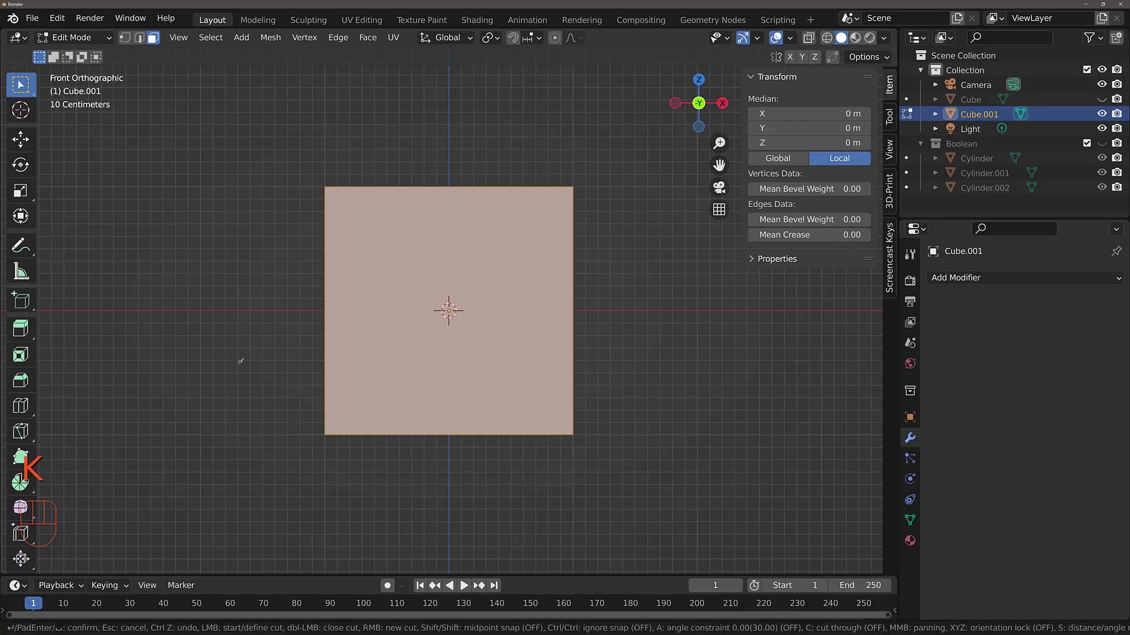
left_click(450, 206)
left_click(414, 274)
left_click(339, 274)
left_click(411, 324)
left_click(368, 411)
left_click(449, 331)
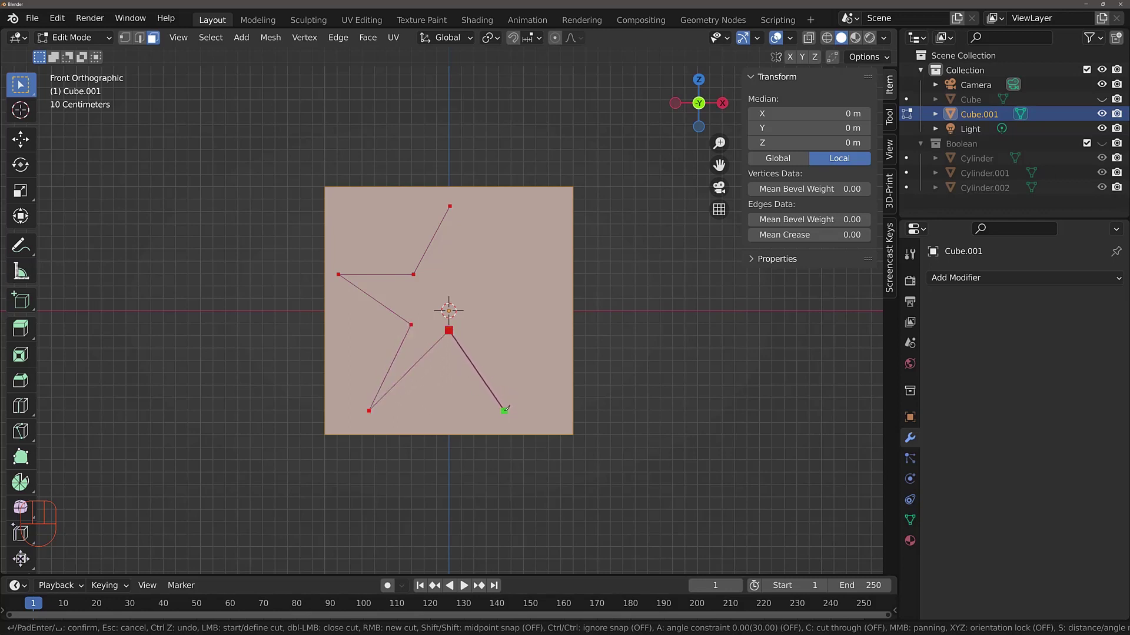
left_click(504, 411)
left_click(486, 324)
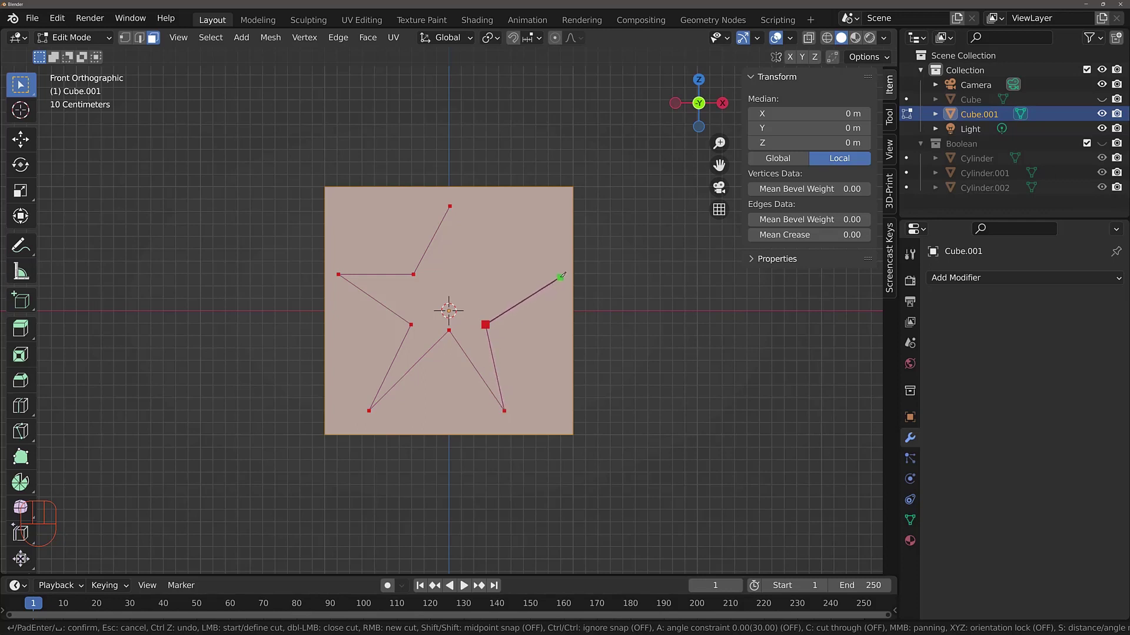
left_click(559, 276)
left_click(485, 275)
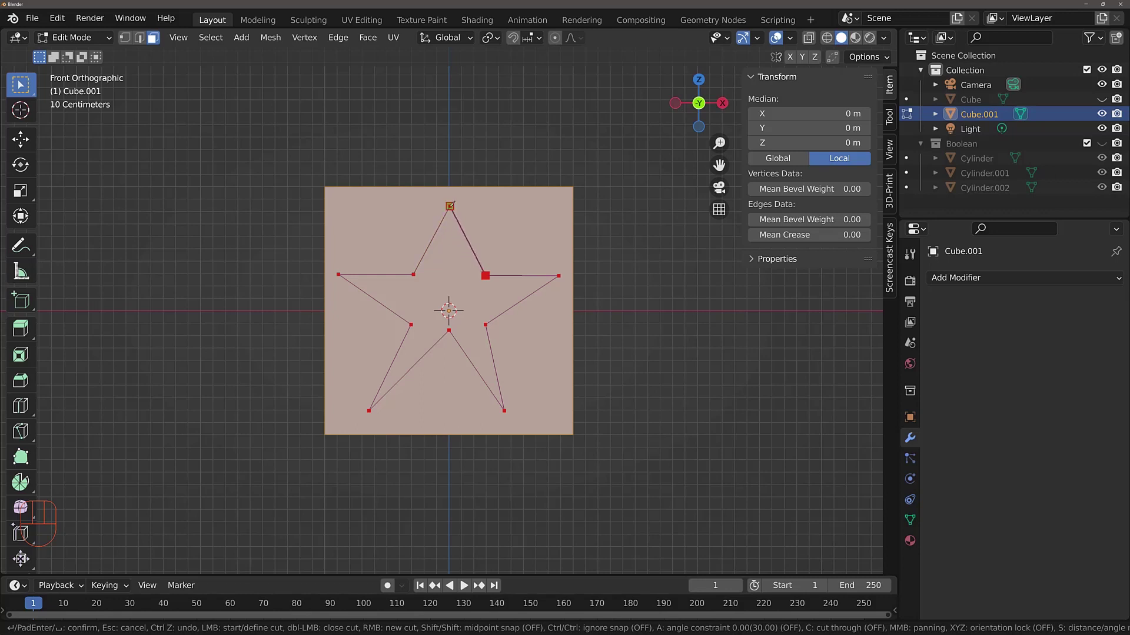
left_click(449, 206)
key("Return")
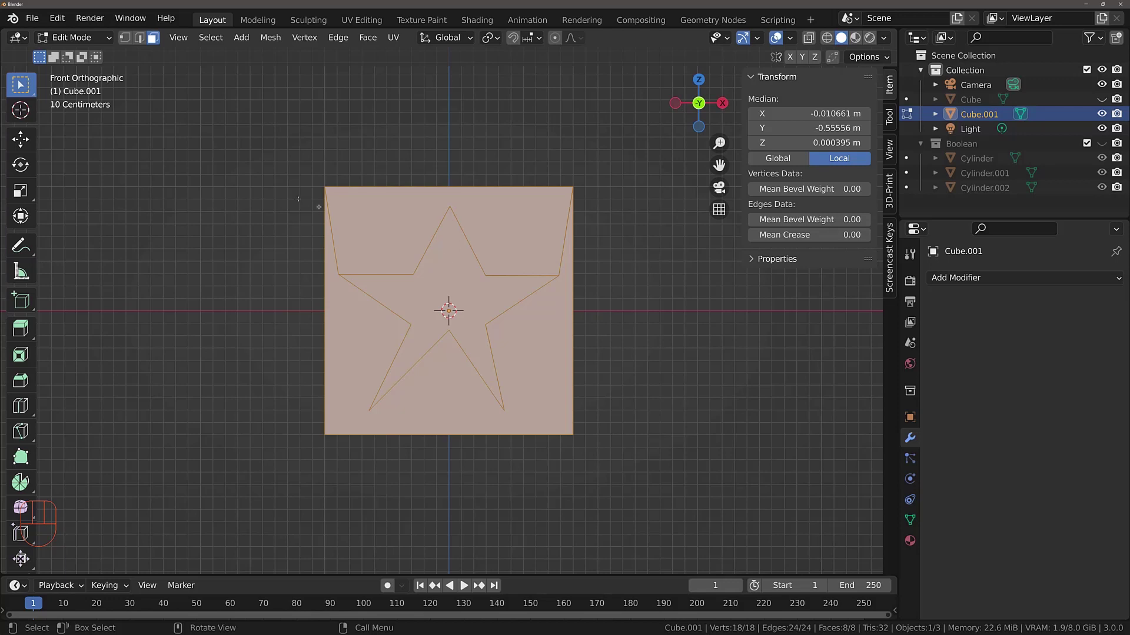
Delete the star-shaped face from the cube's front and look into the opening
left_click(493, 279)
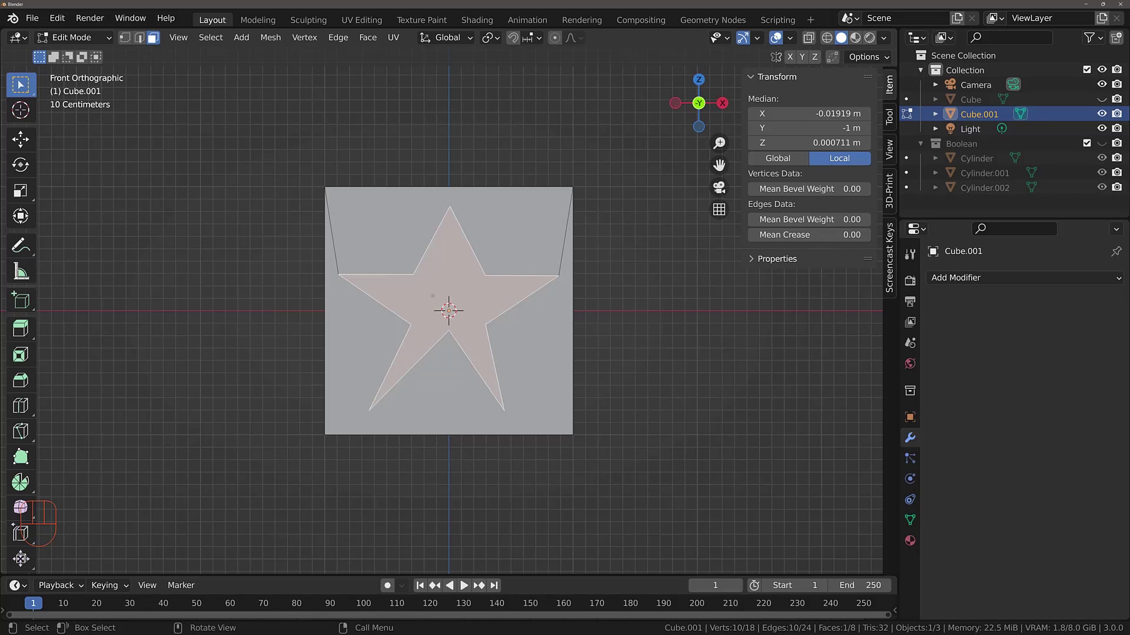
key("x")
left_click(433, 297)
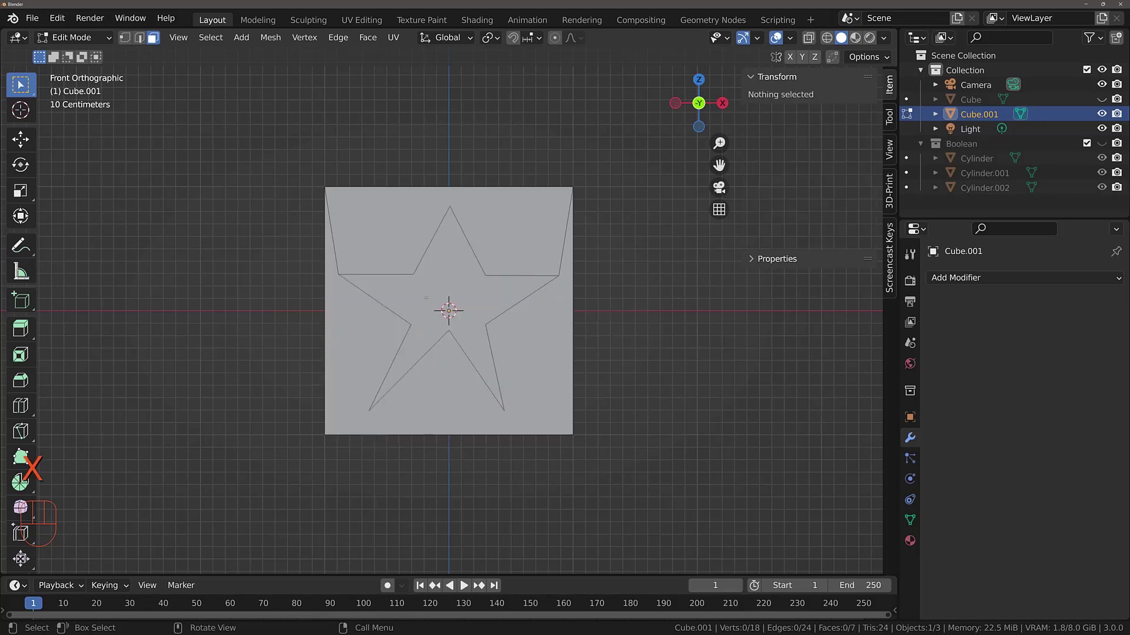
middle_click_drag(433, 297, 359, 290)
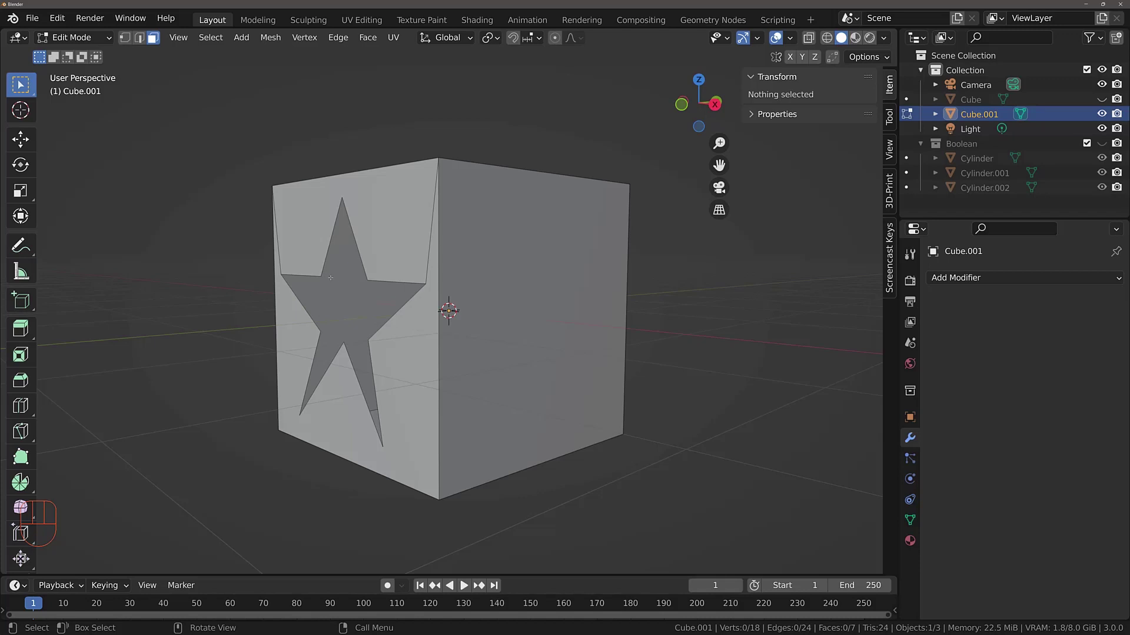
middle_click_drag(331, 277, 405, 308)
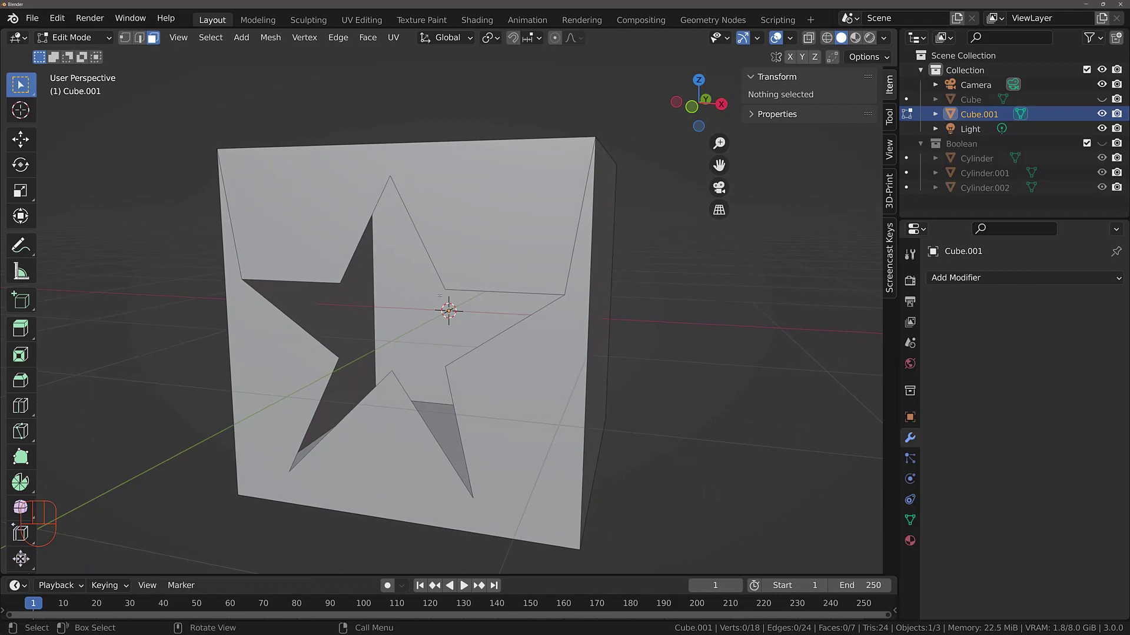
Return to Object Mode and add a Solidify modifier to the cube with a thickness of 0.04 m
key("Tab")
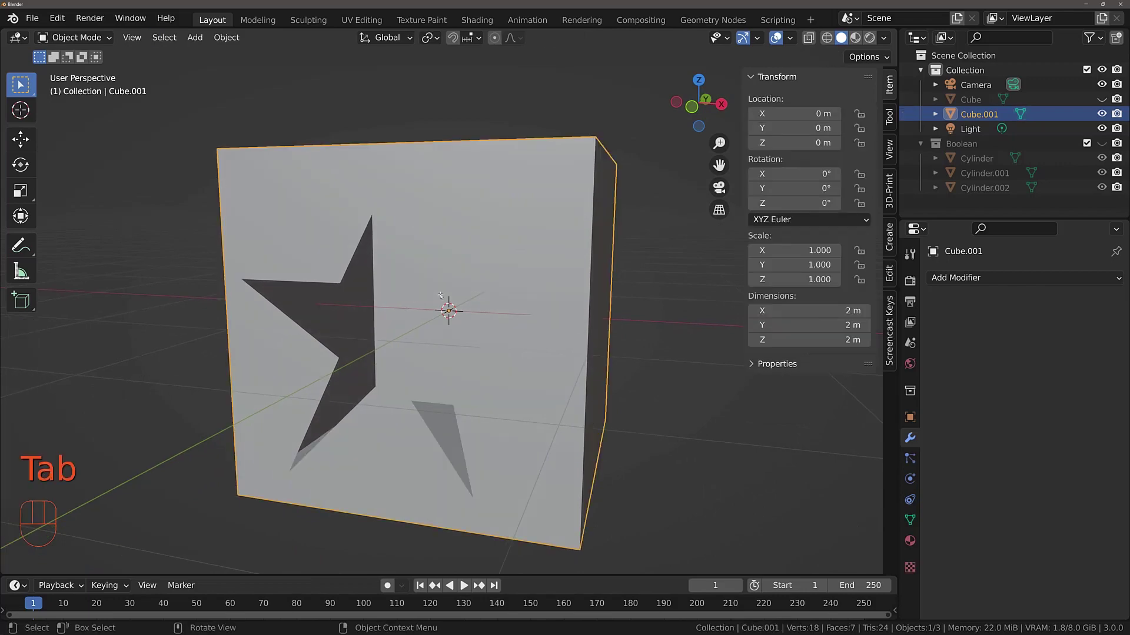
left_click(960, 279)
left_click(850, 527)
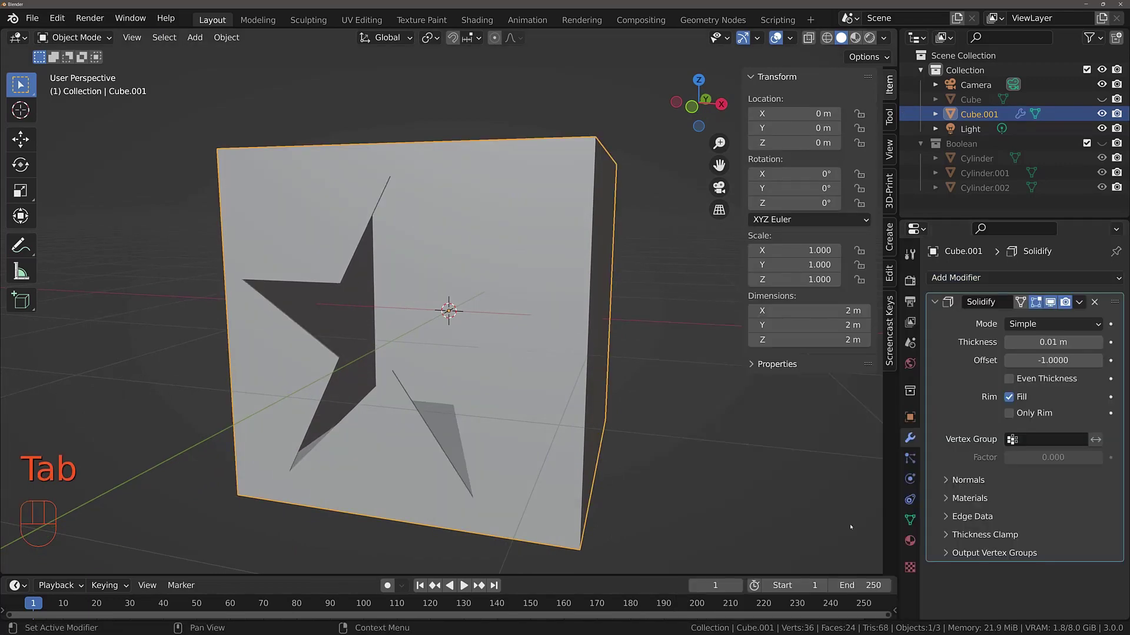
left_click_drag(1053, 342, 1067, 342)
middle_click_drag(411, 400, 326, 396)
scroll(443, 393, "down", 3)
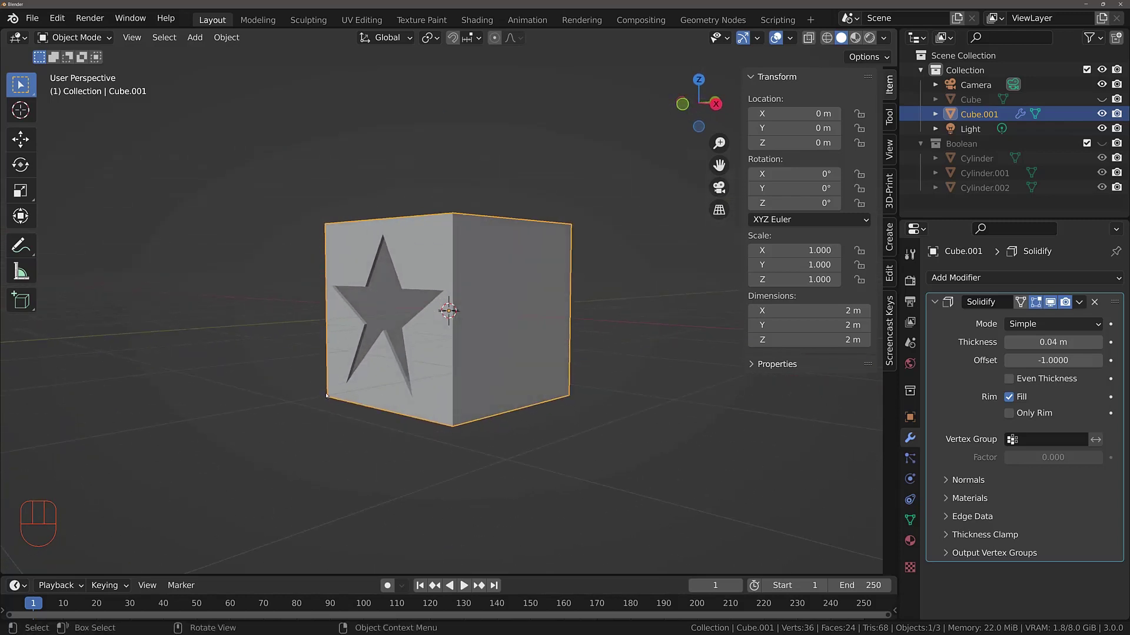